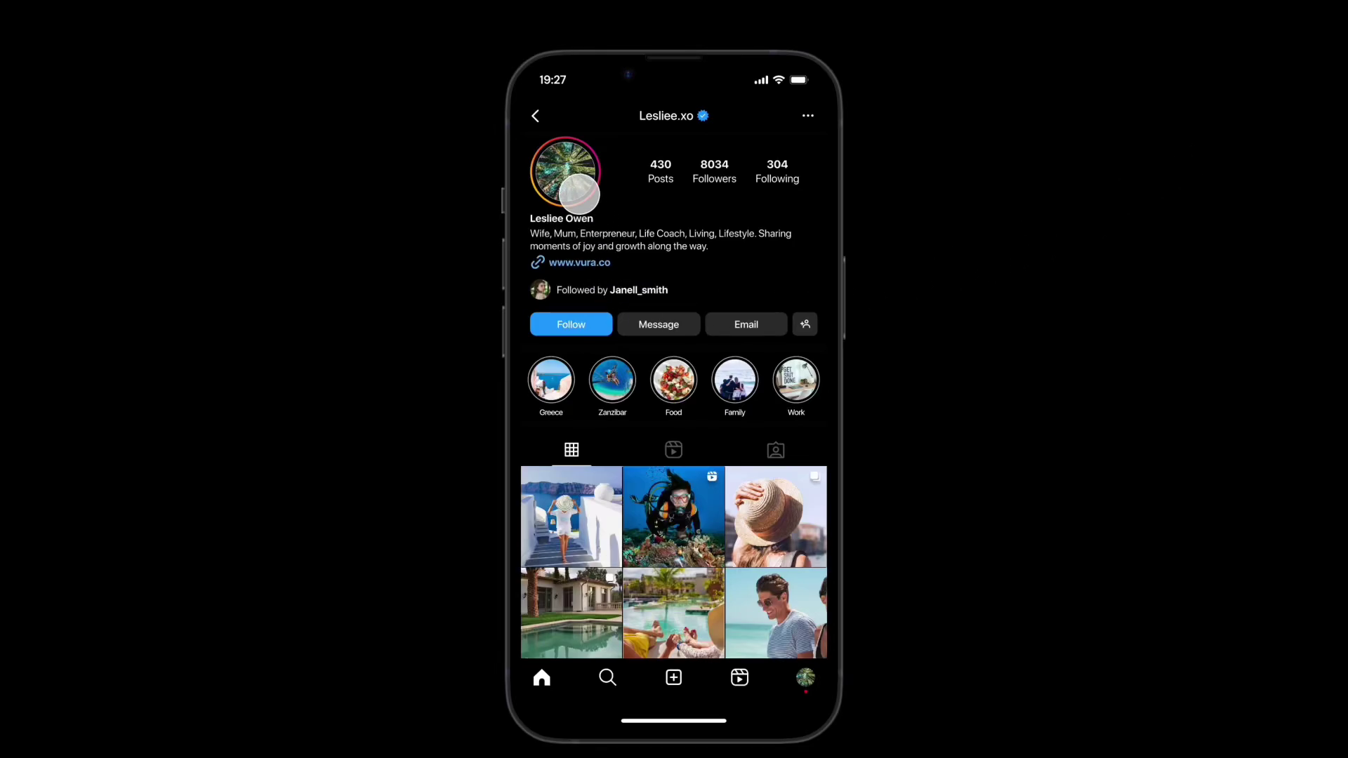
left_click(575, 188)
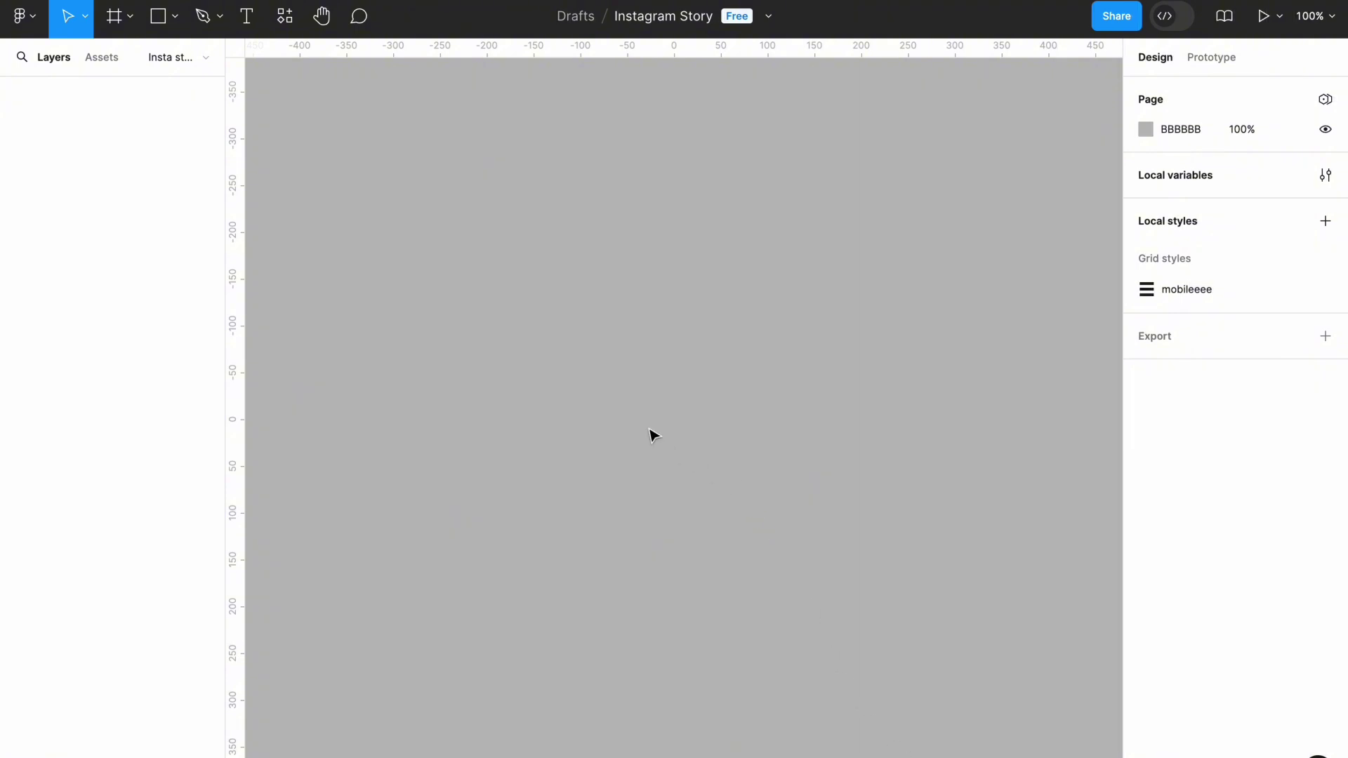
Step: Draw a rectangle on the empty canvas and size it 110 wide by 4 high
left_click(173, 27)
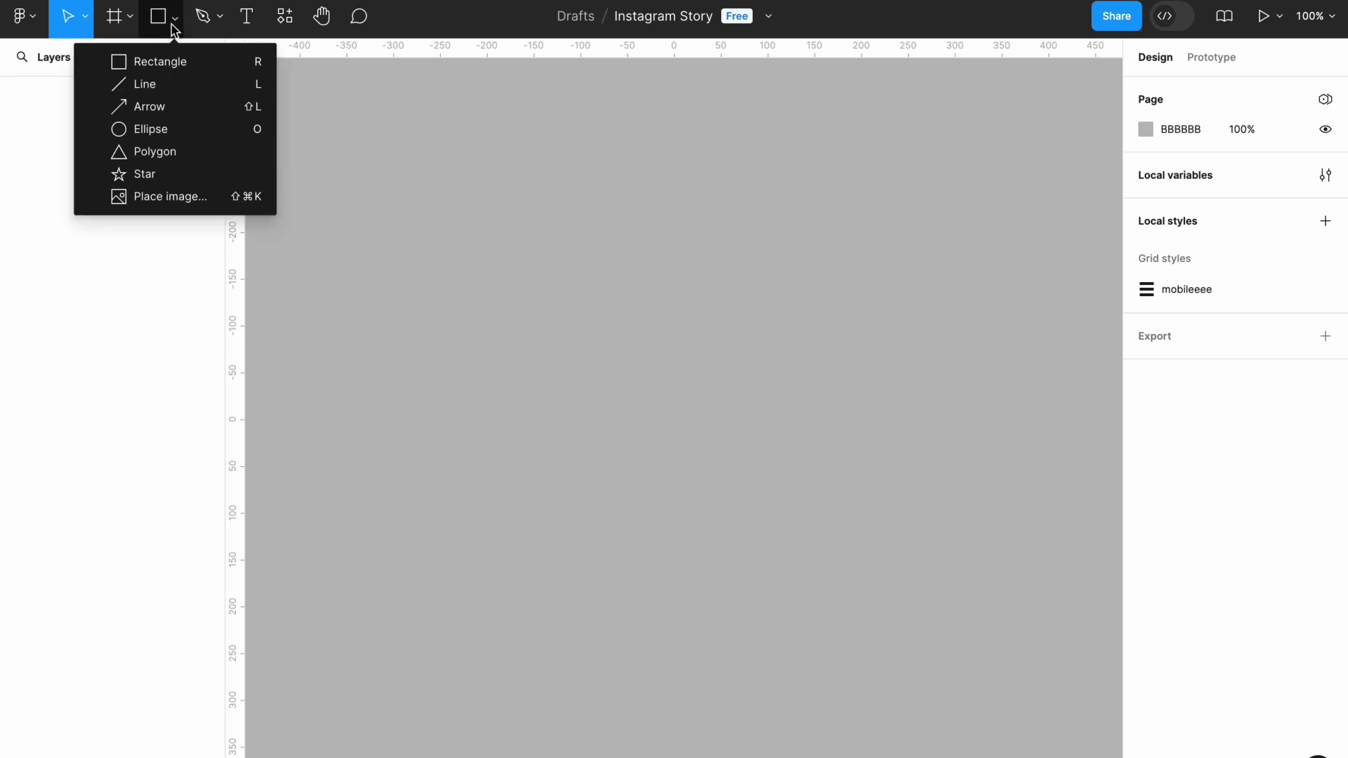
left_click(185, 60)
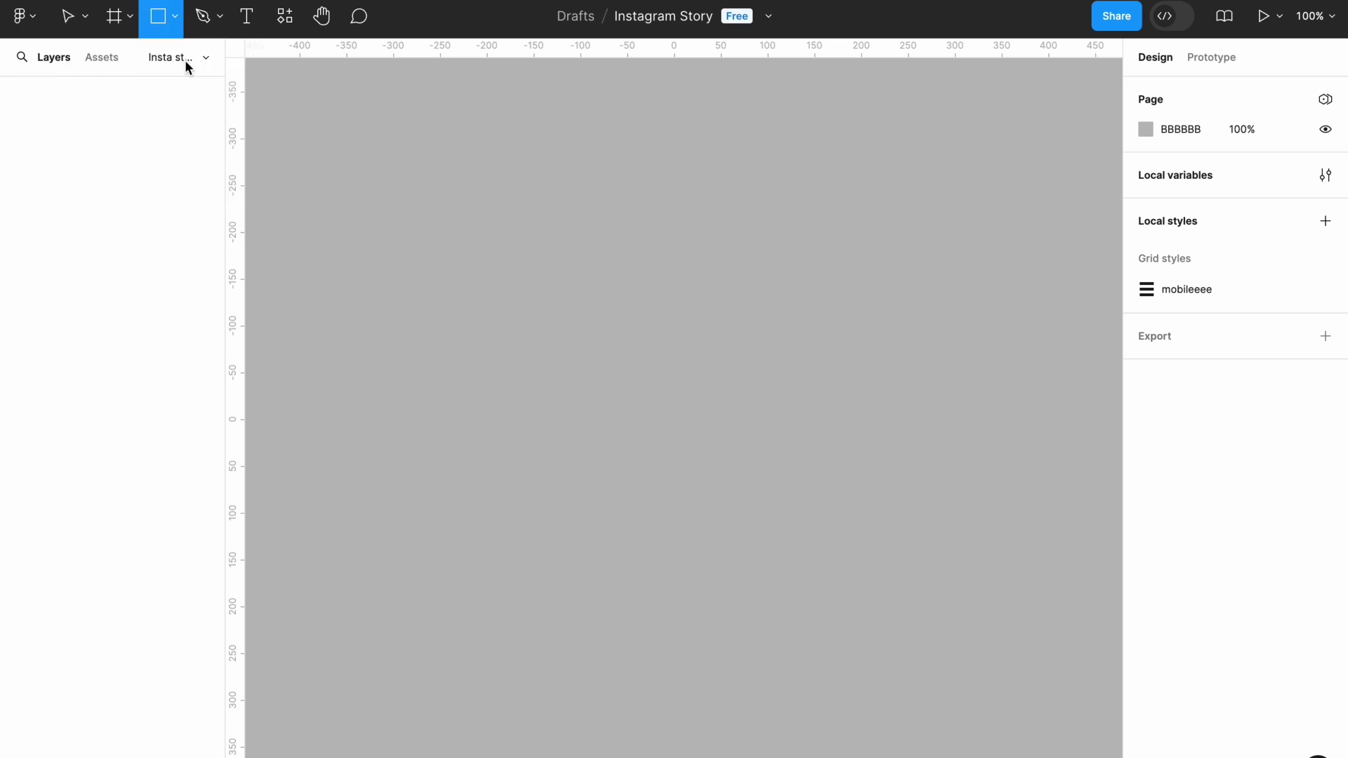
left_click(576, 206)
left_click(1182, 170)
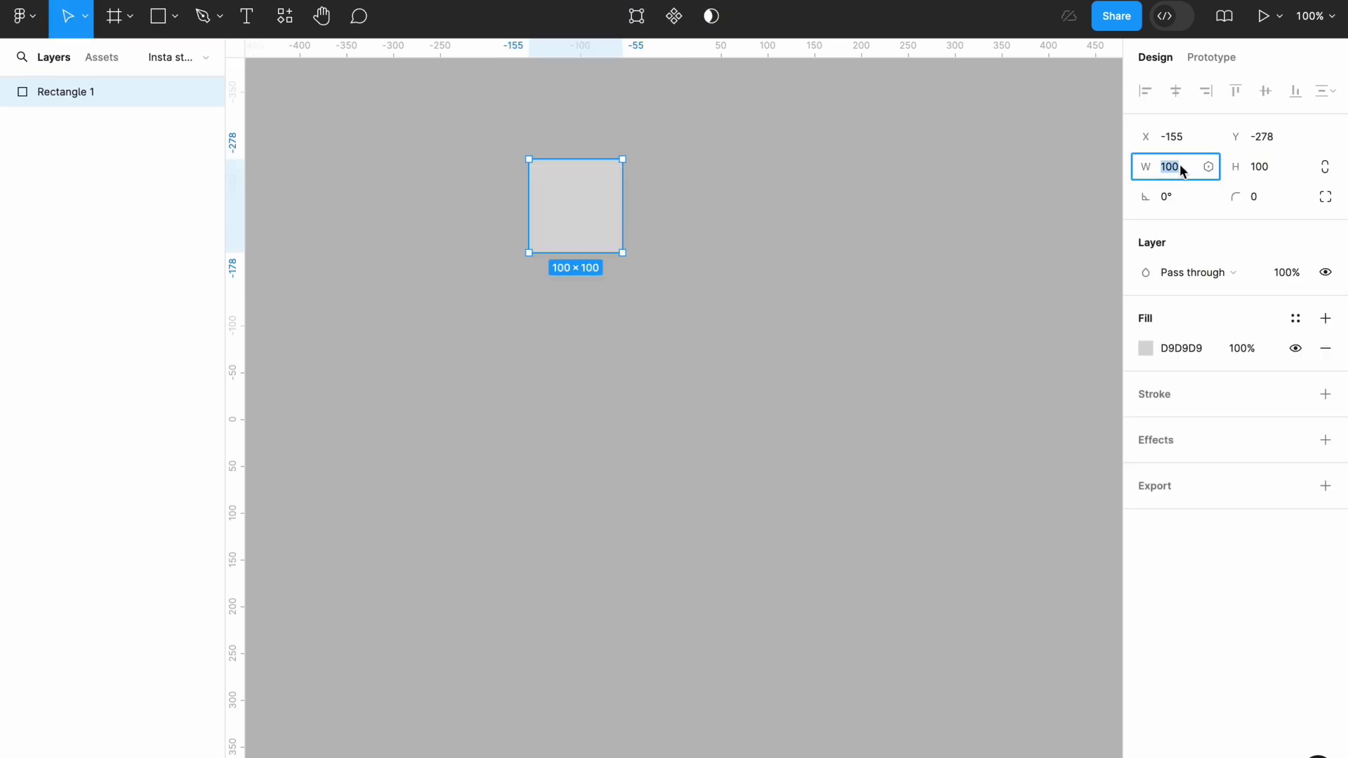
type("1")
left_click(1263, 167)
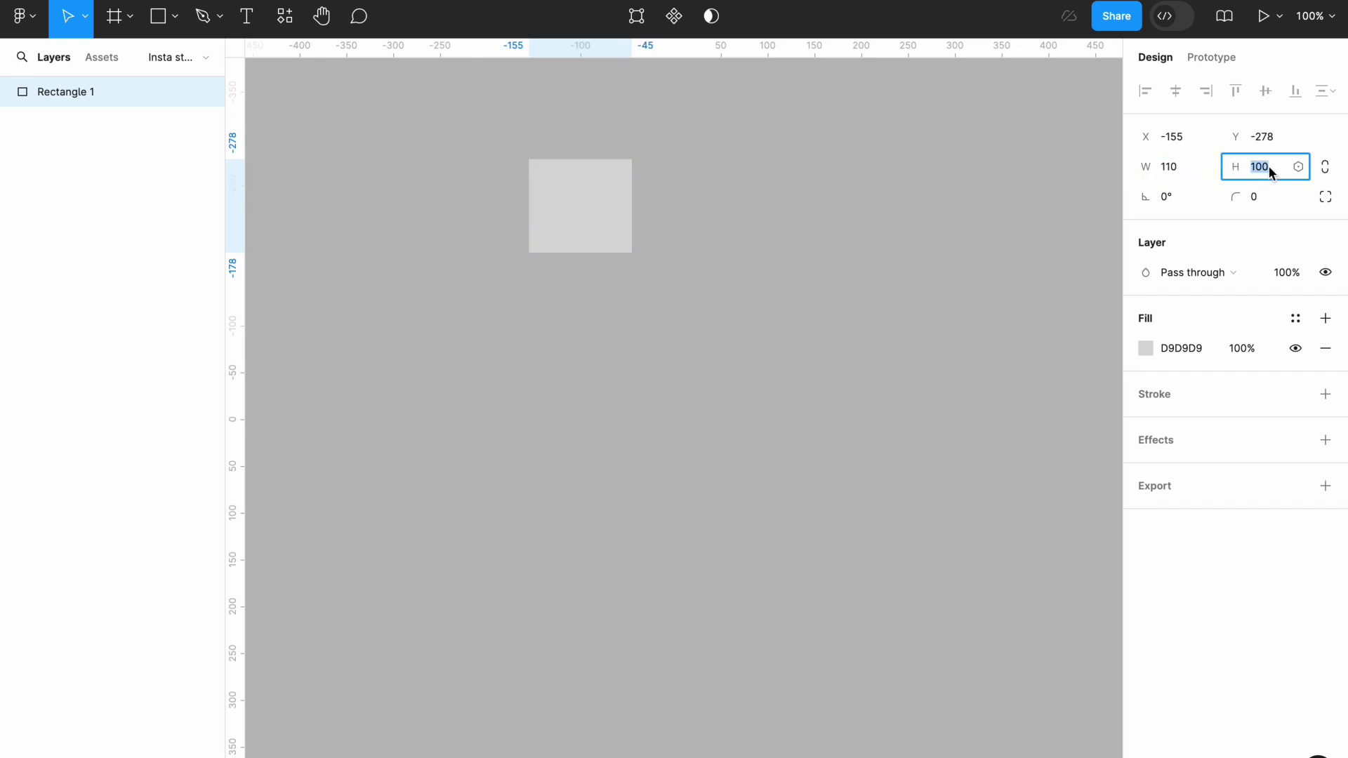
key("BackSpace")
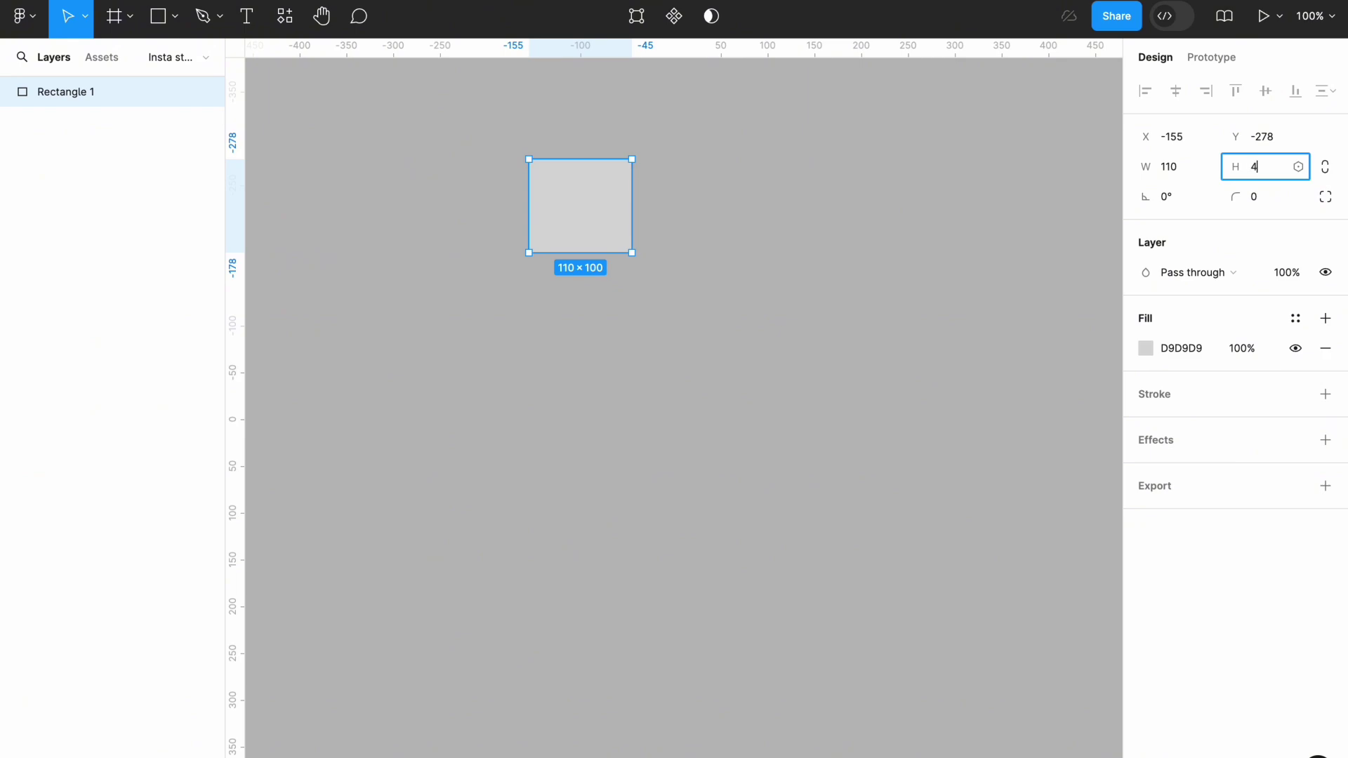
type("4")
left_click(945, 292)
Step: Set the thin bar's corner radius to 24
left_click(579, 162)
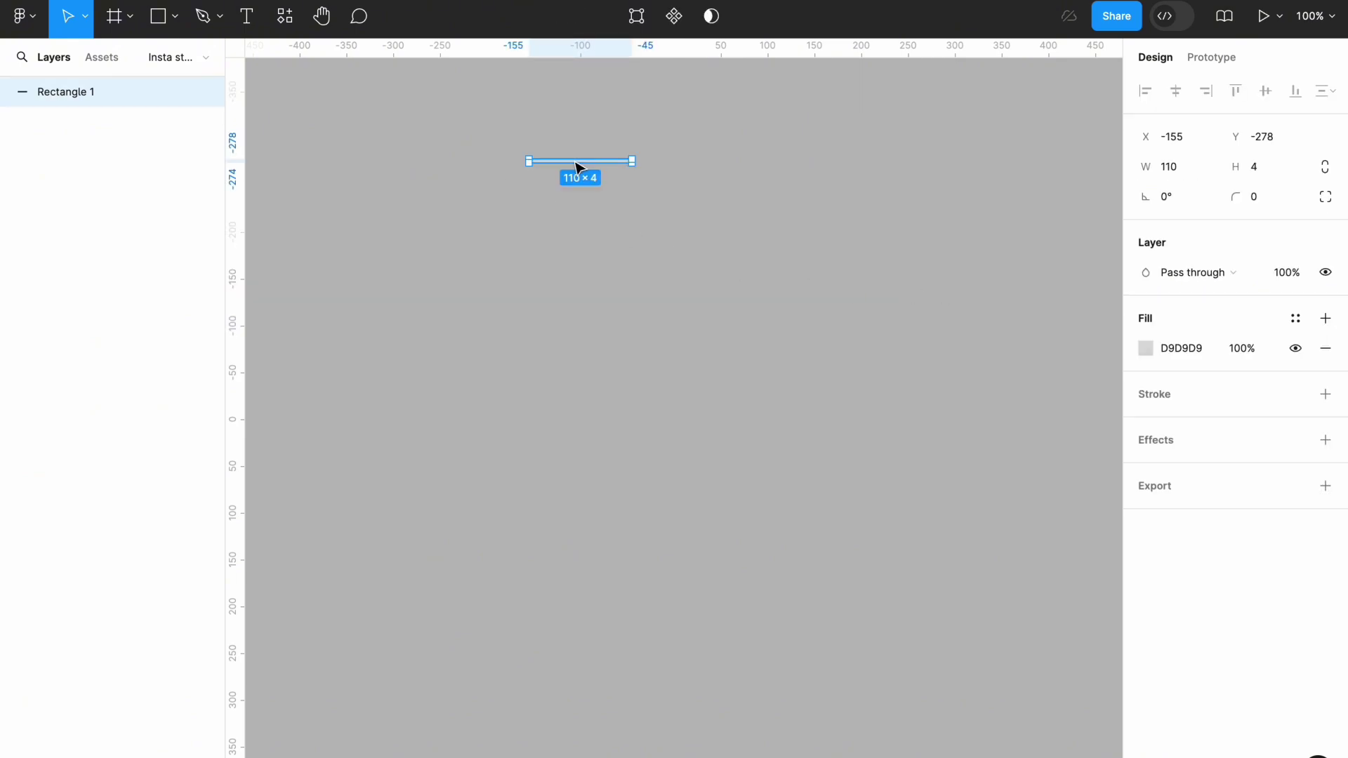
left_click(1267, 202)
key("BackSpace")
left_click(898, 245)
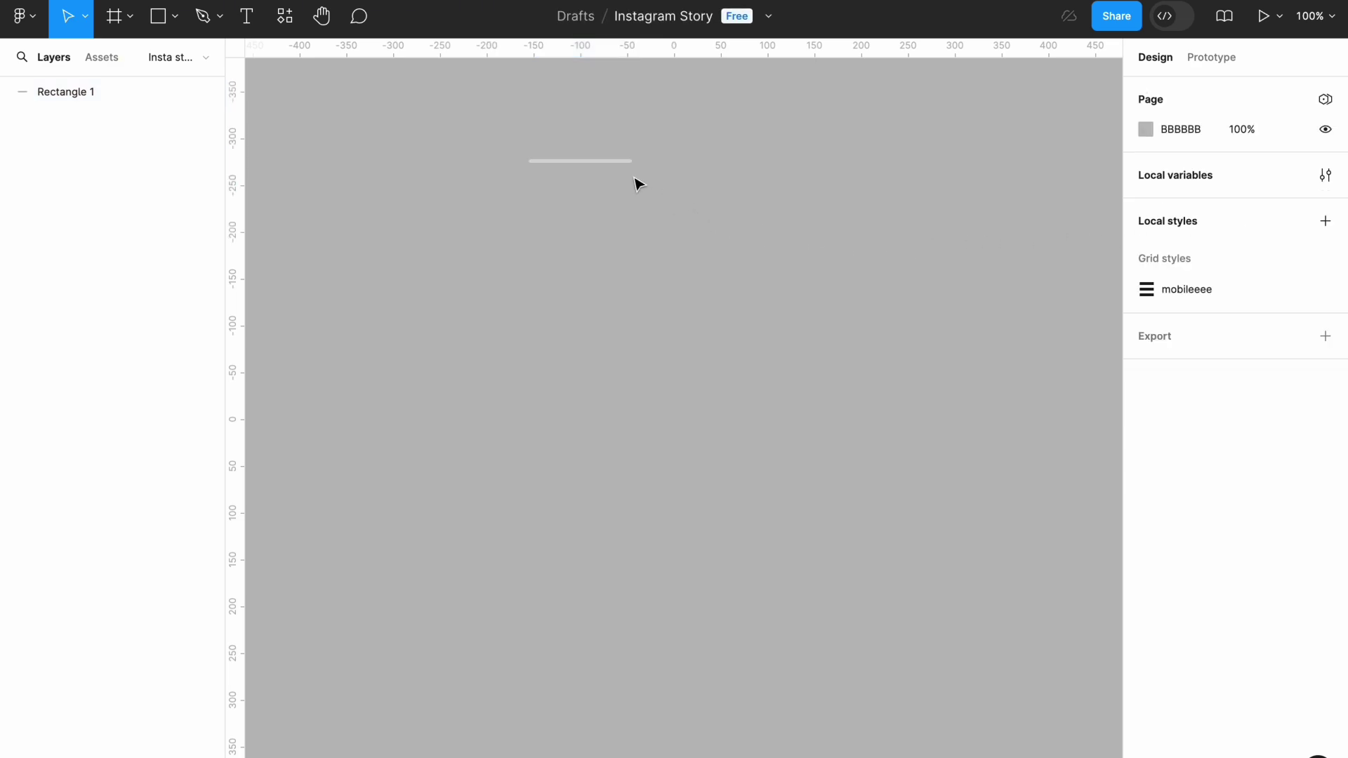
Step: Move the bar to X -110, Y -250 and duplicate it in place
left_click_drag(599, 167, 641, 193)
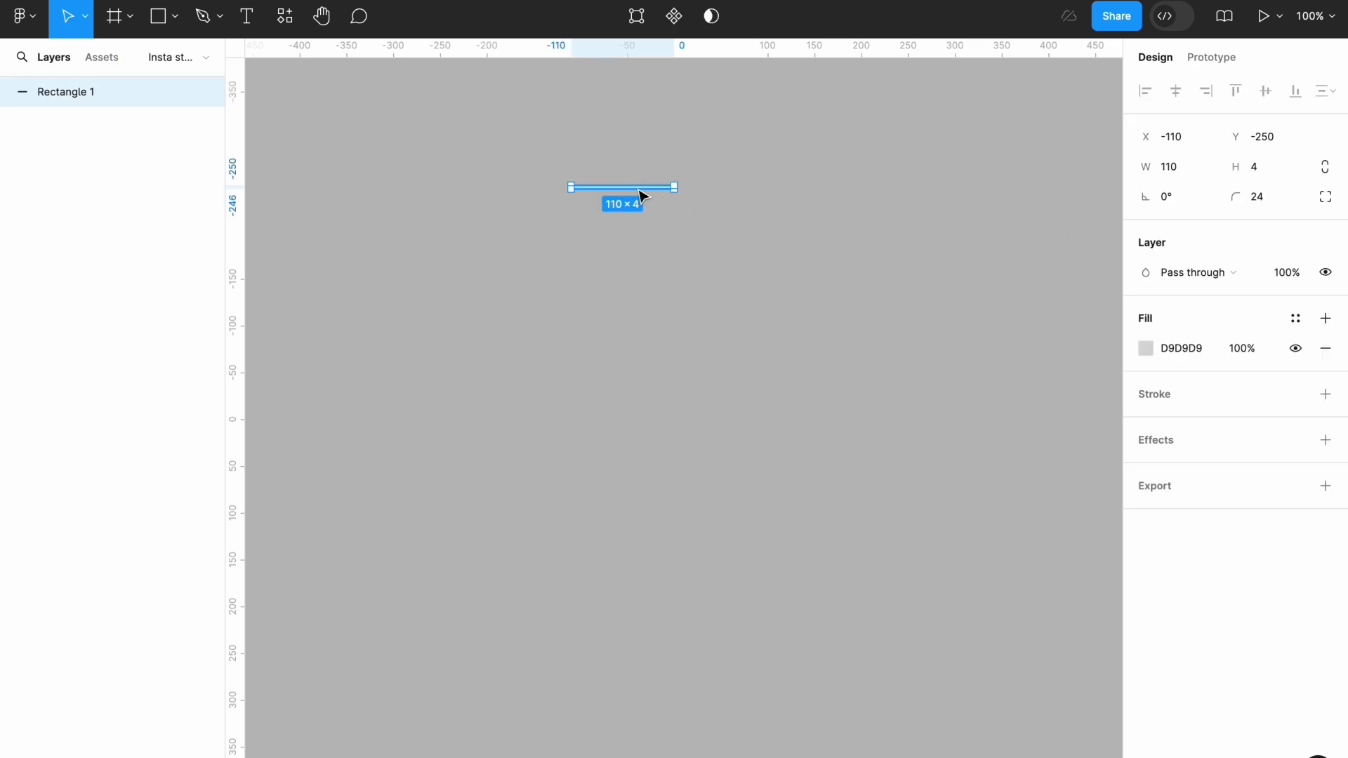
scroll(641, 193, "up", 5)
scroll(641, 199, "up", 2)
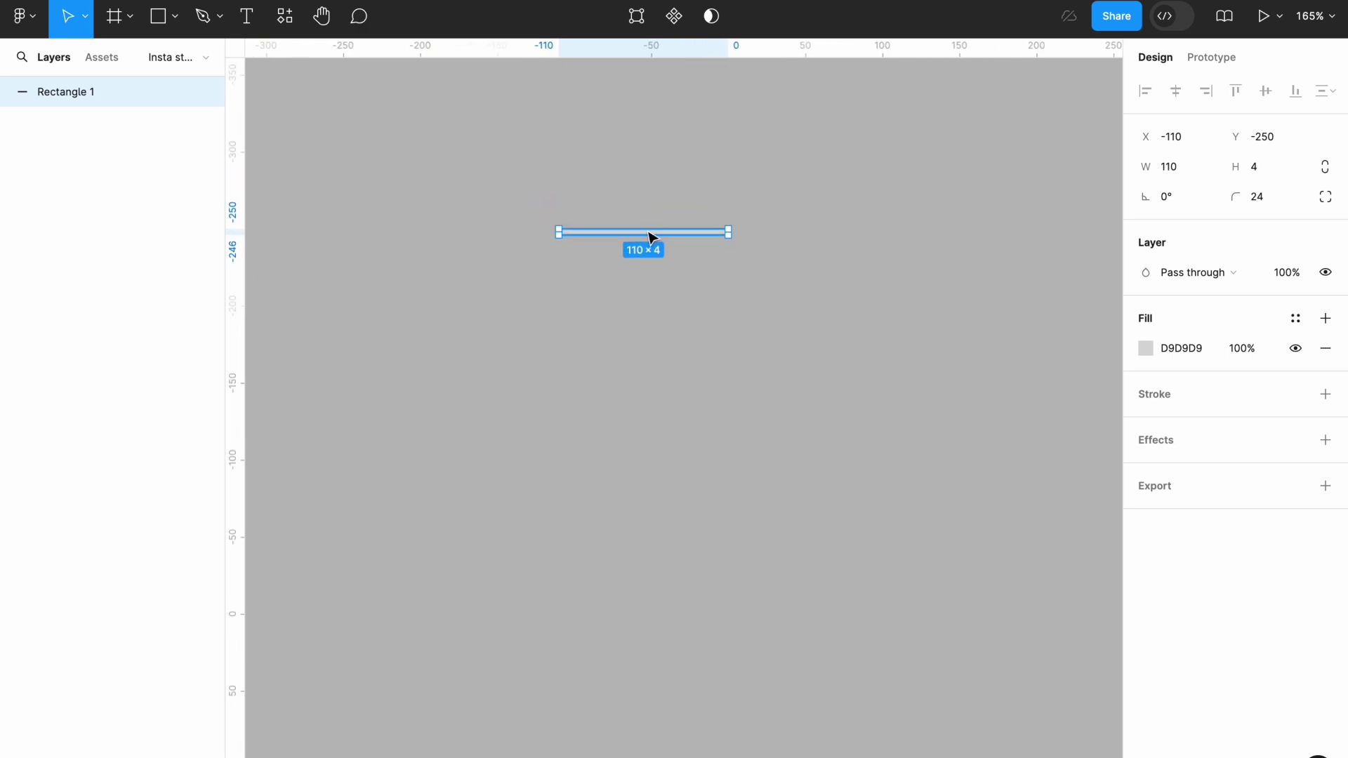
scroll(648, 232, "up", 3)
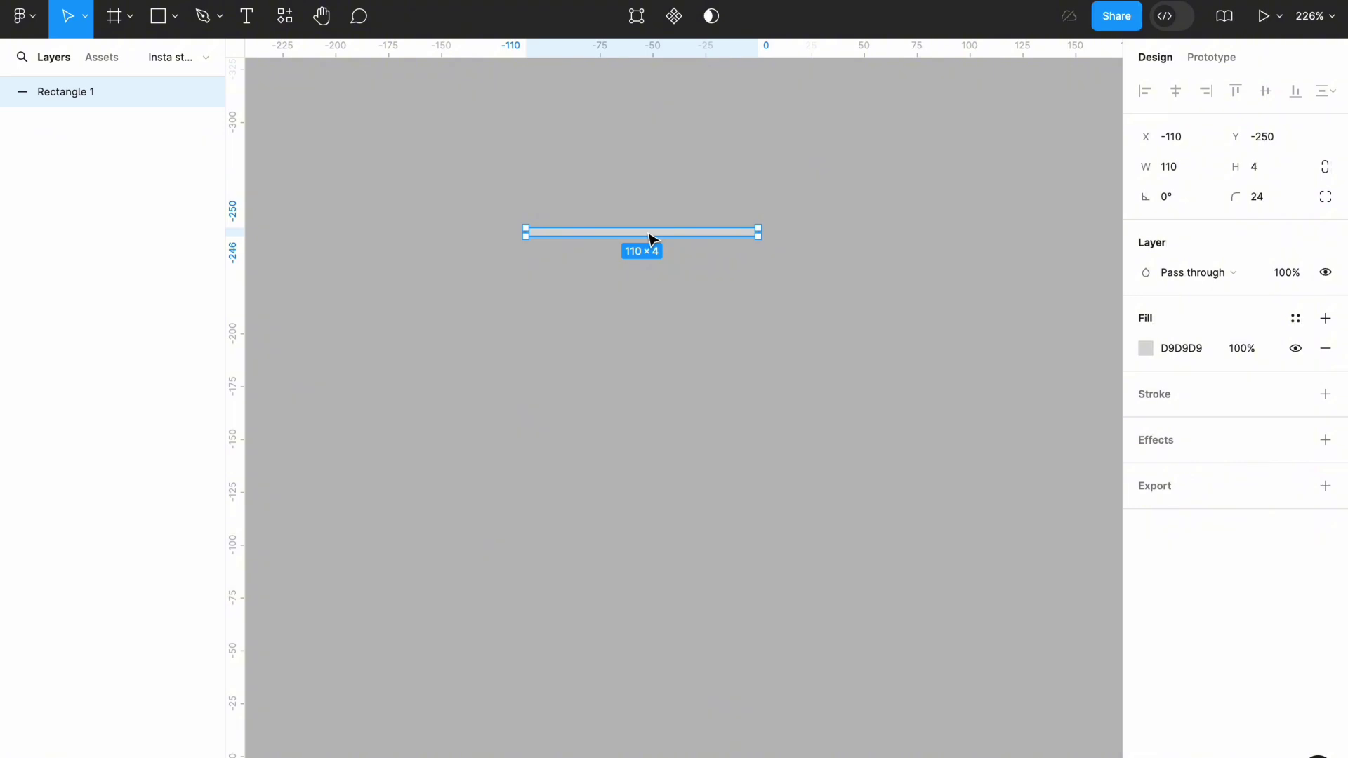
key("ctrl+d")
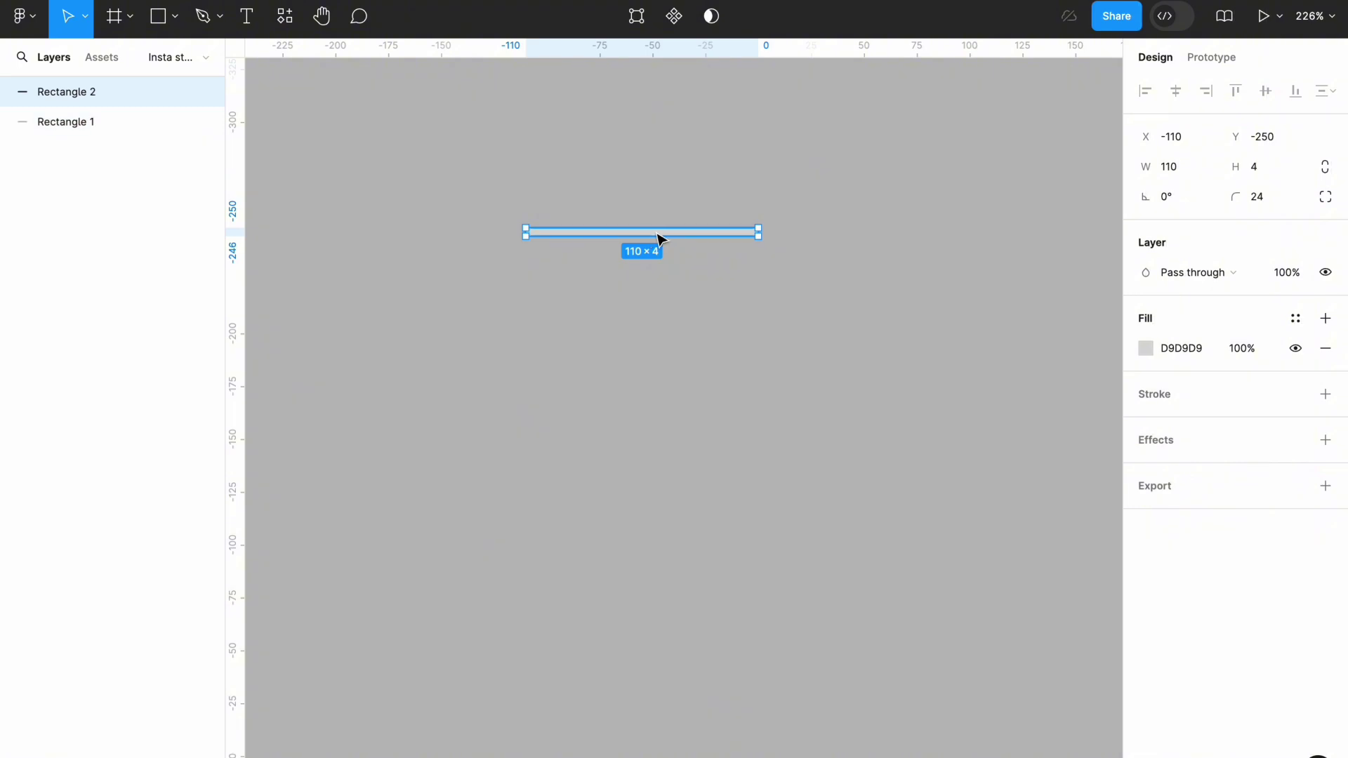
left_click(698, 257)
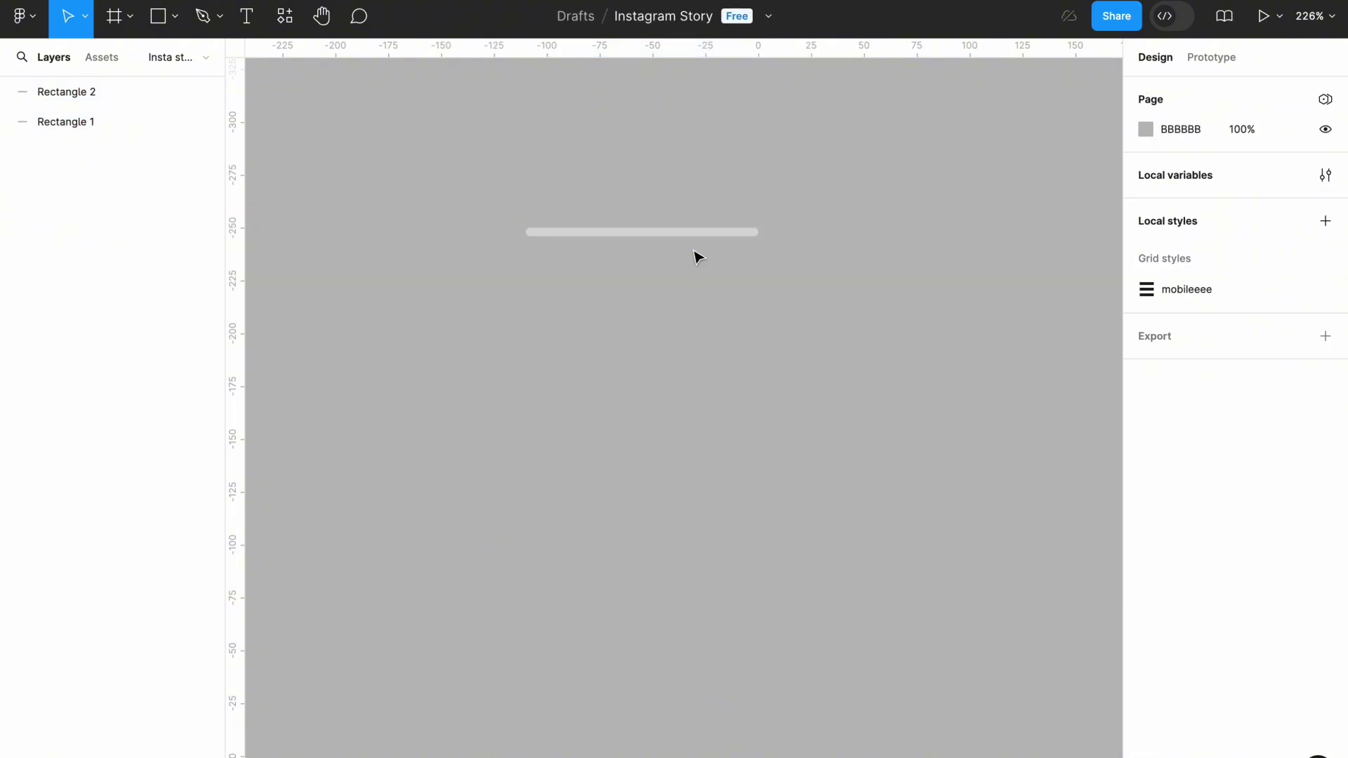
left_click(626, 238)
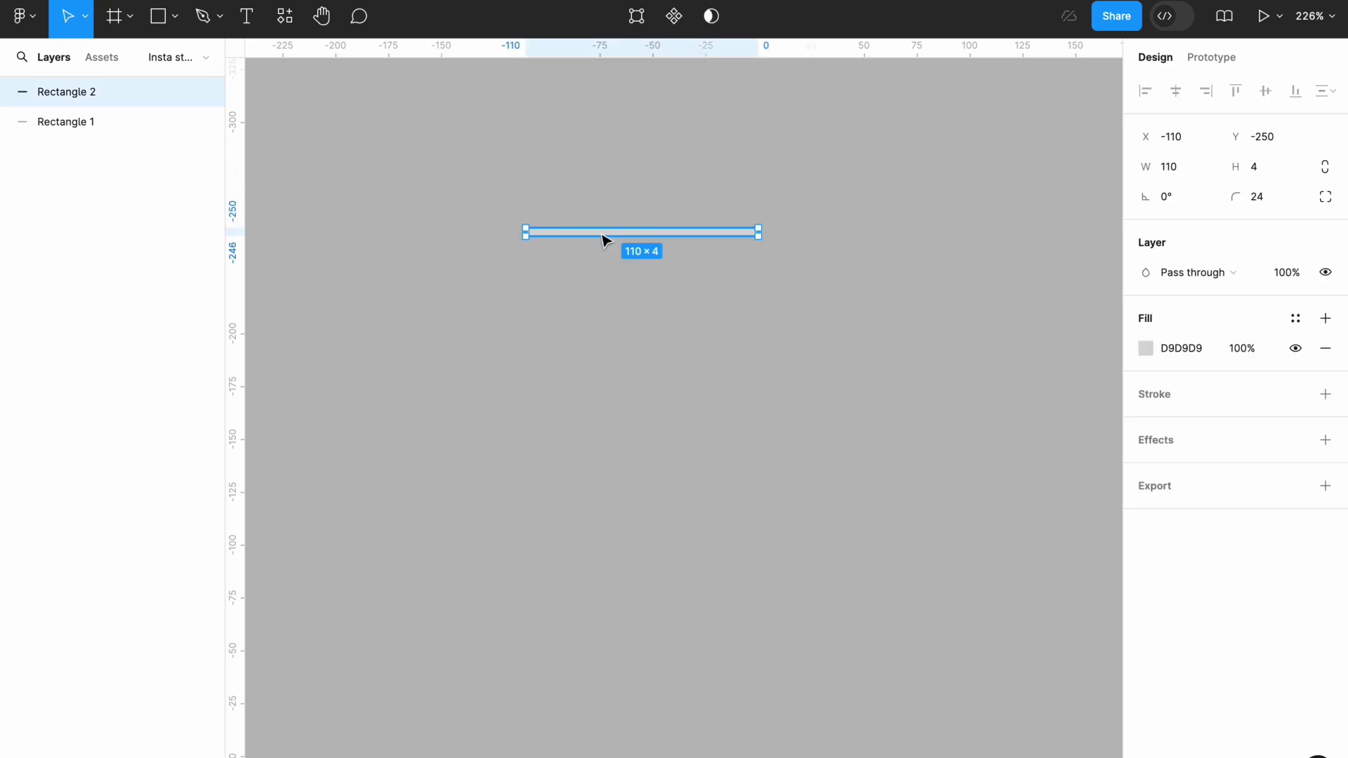
Step: Rename the duplicated rectangle layer as "top"
double_click(122, 92)
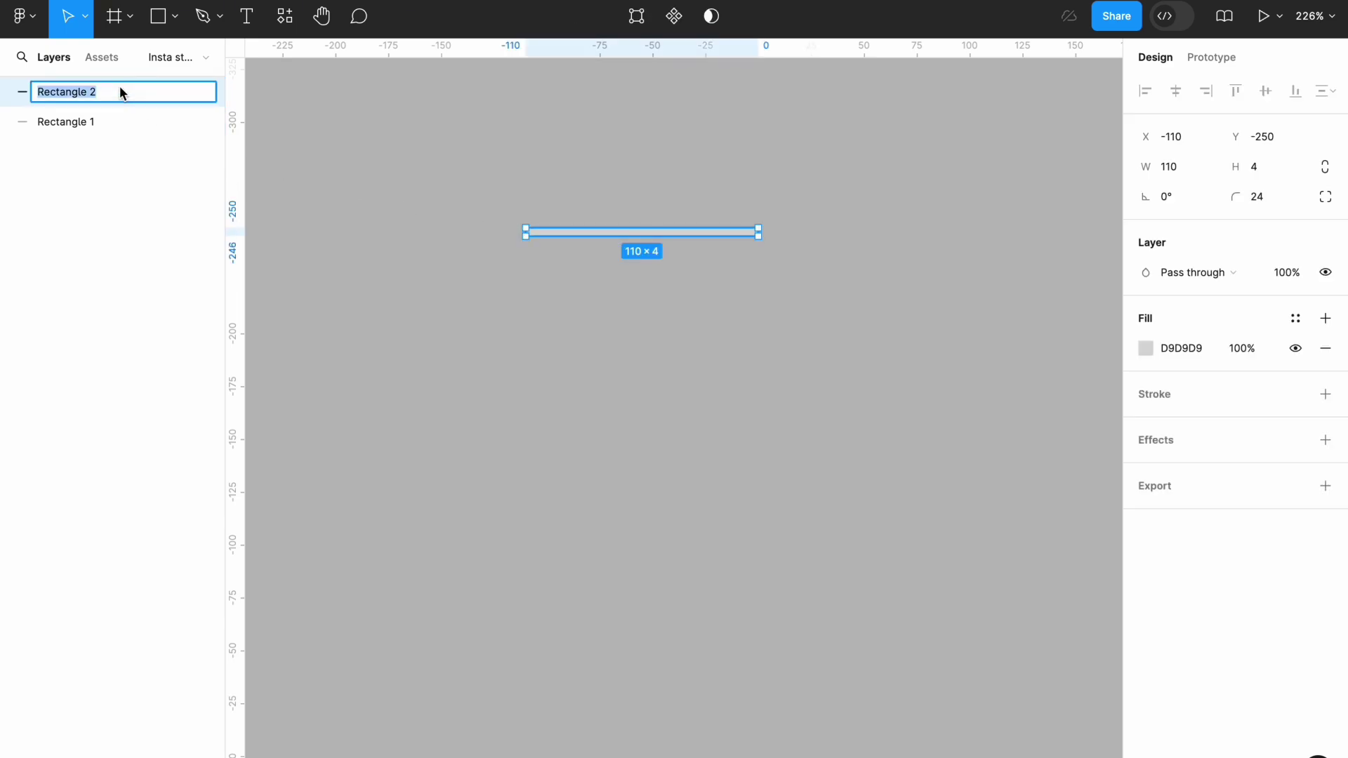
key("BackSpace")
type("top")
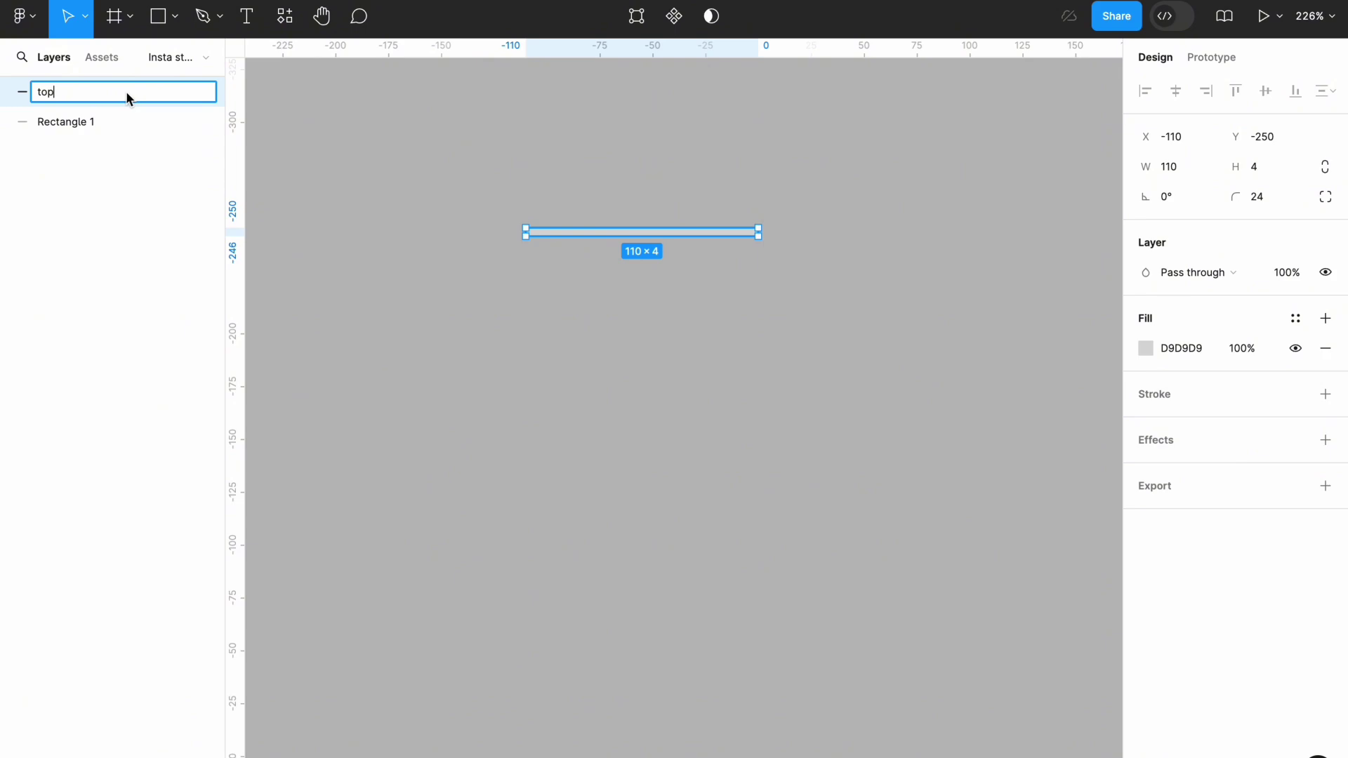
left_click(298, 123)
Step: Rename the original rectangle layer as "bottom"
left_click(117, 130)
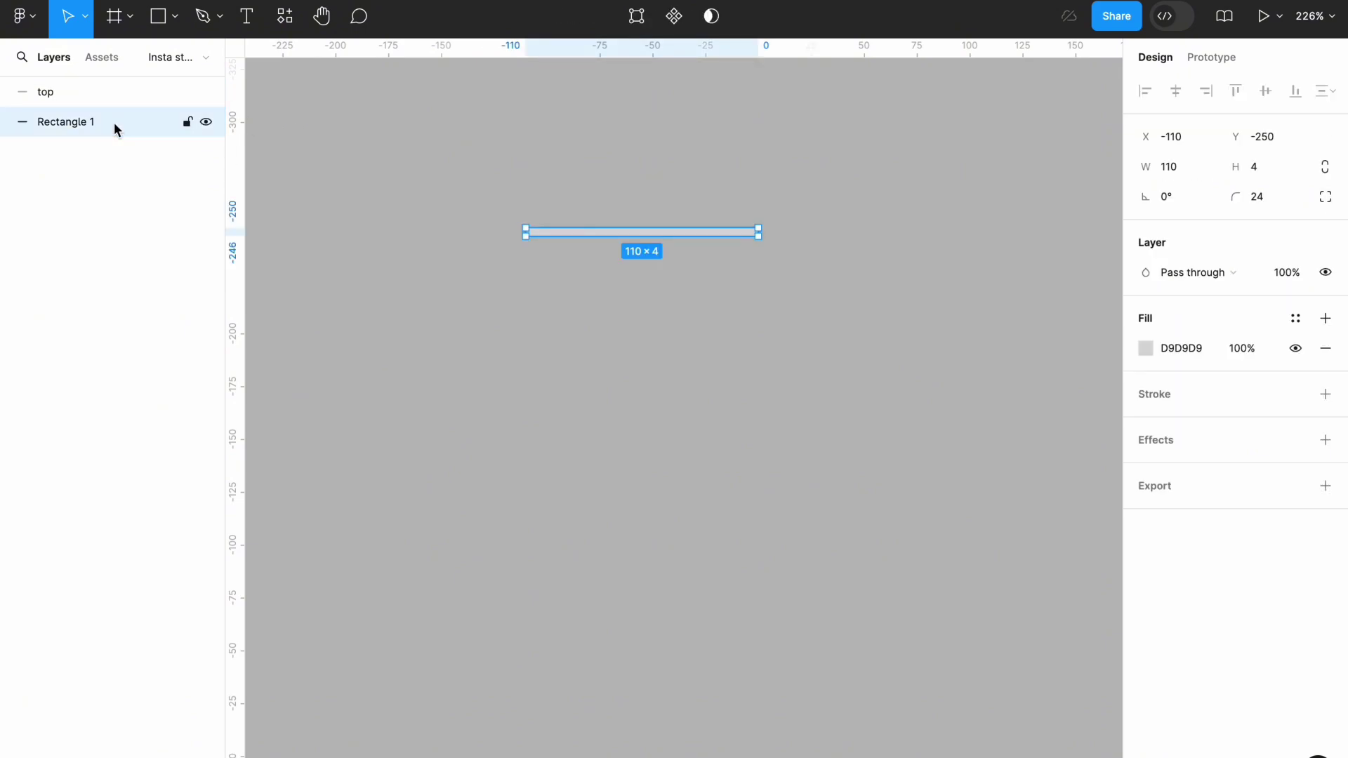
double_click(91, 128)
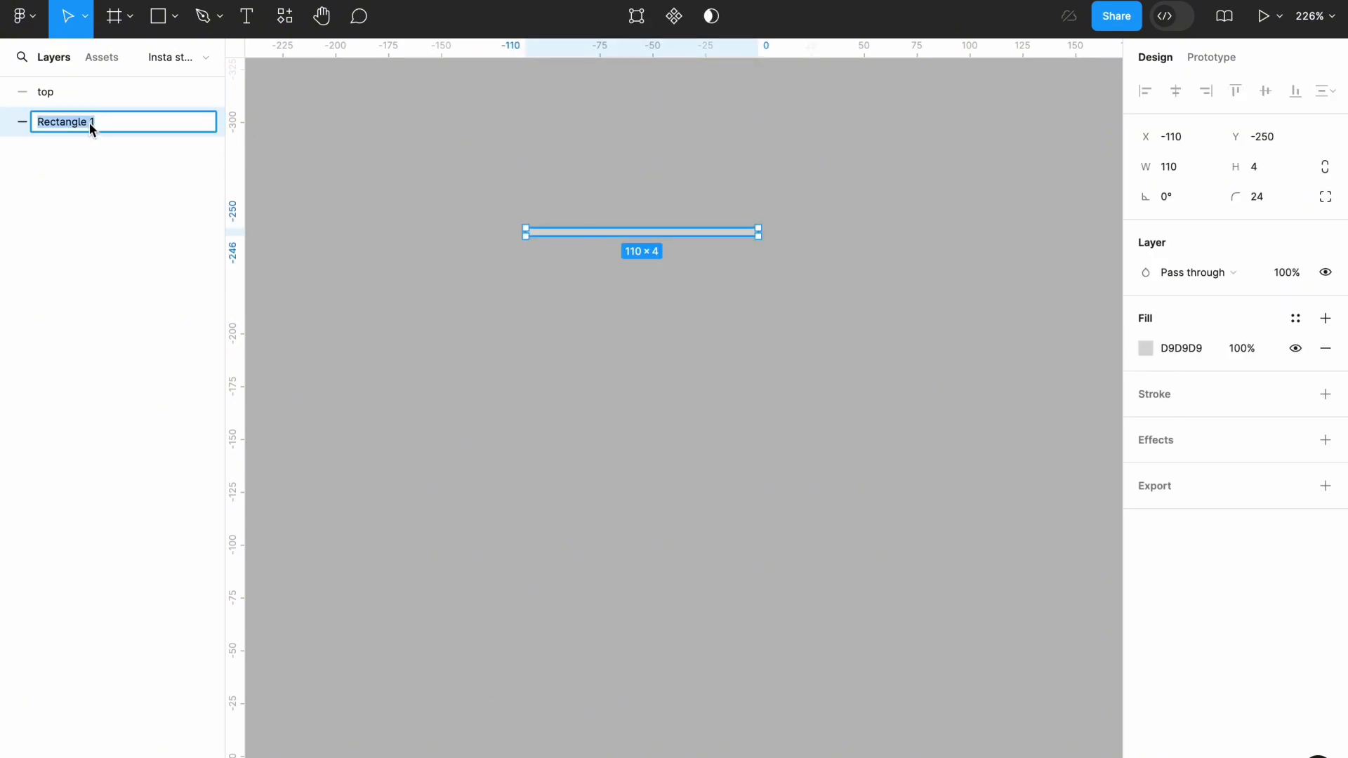
key("BackSpace")
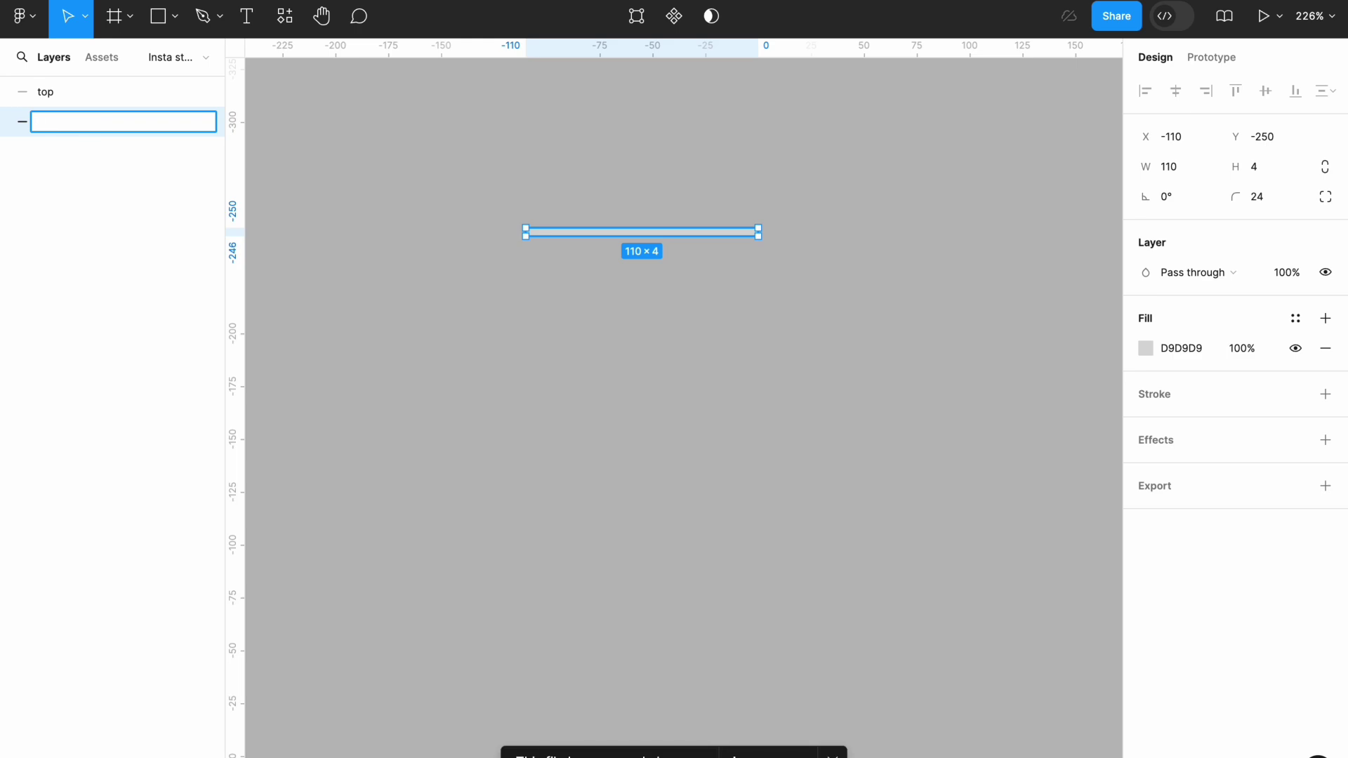
type("bottom")
left_click(407, 180)
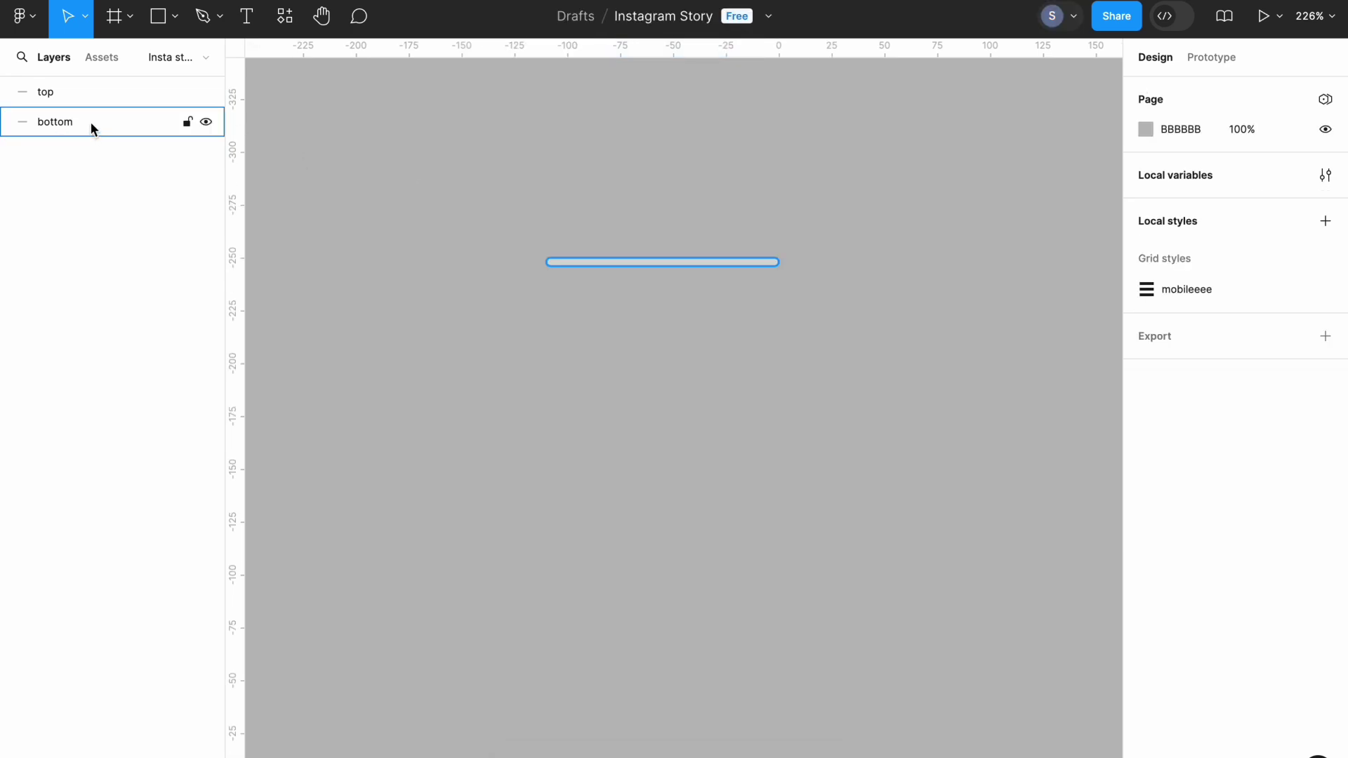
Step: Set the fill opacity of the bottom bar to 16%
left_click(86, 121)
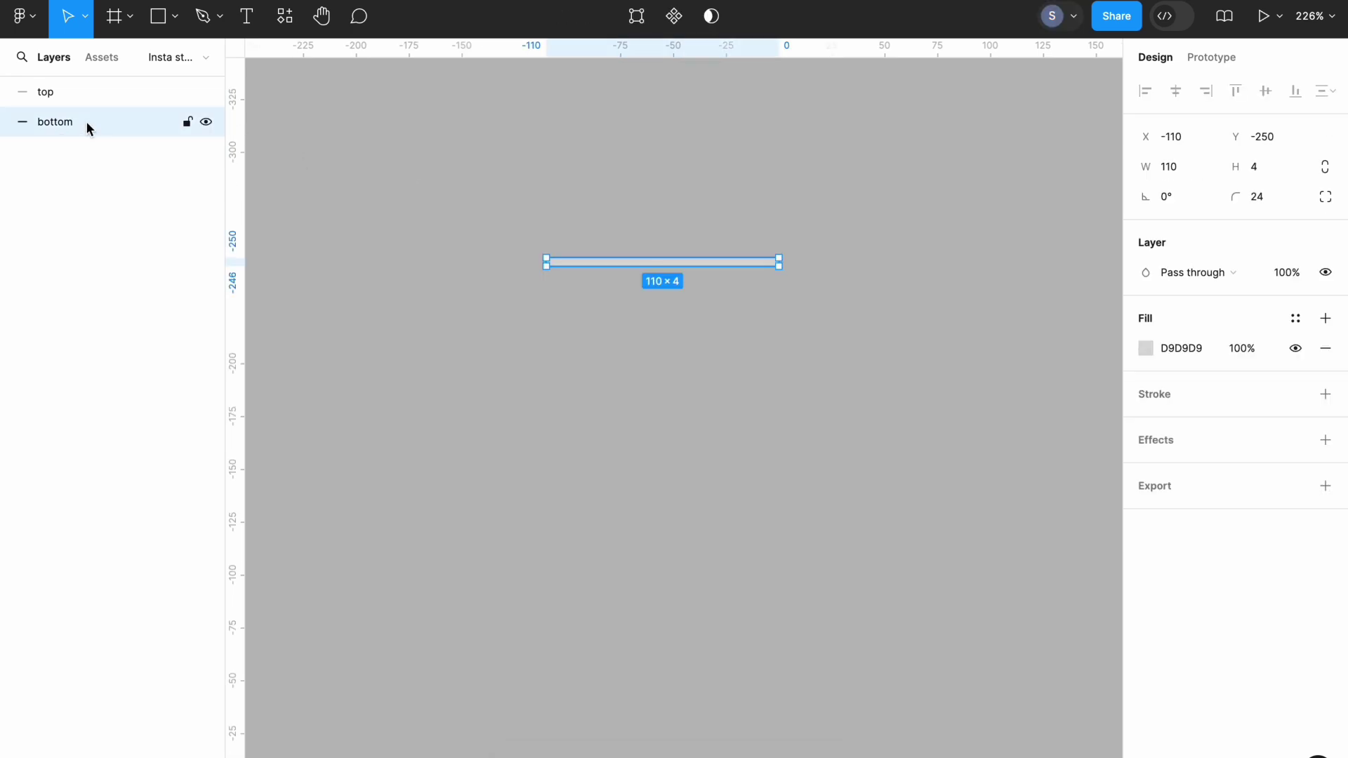
left_click(1241, 353)
type("1")
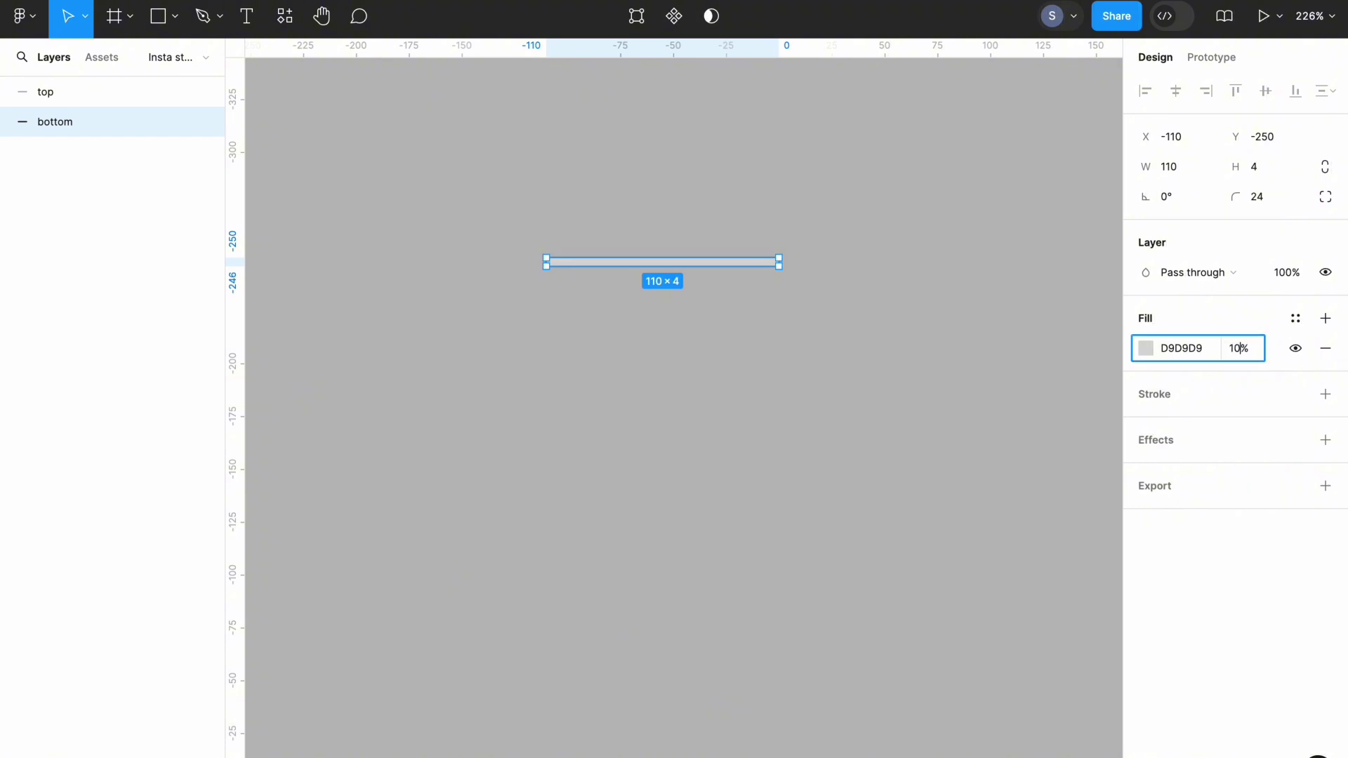
key("Return")
left_click(911, 420)
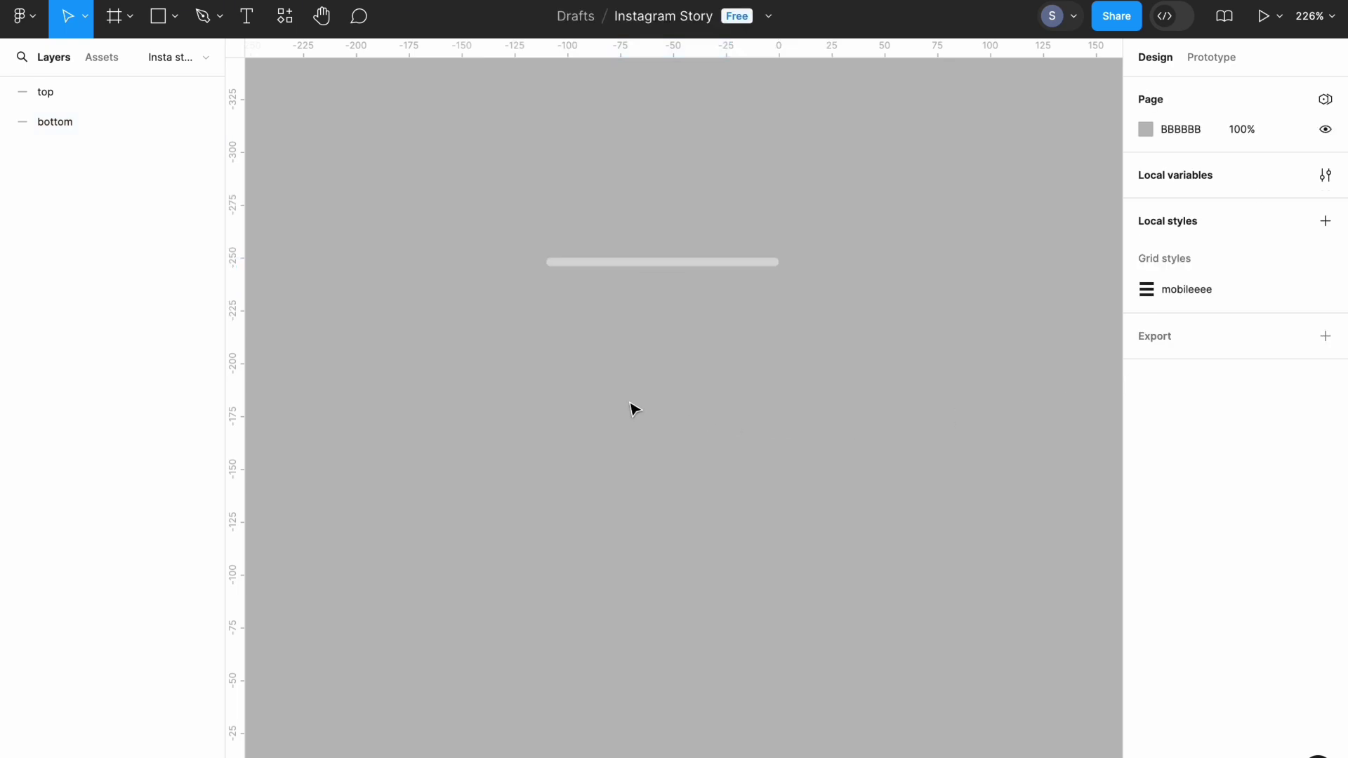
Step: Move the top bar down off the bottom bar to compare the two, and return it to Y -250
scroll(649, 265, "up", 2)
left_click(638, 266)
left_click_drag(639, 269, 640, 289)
left_click(647, 265)
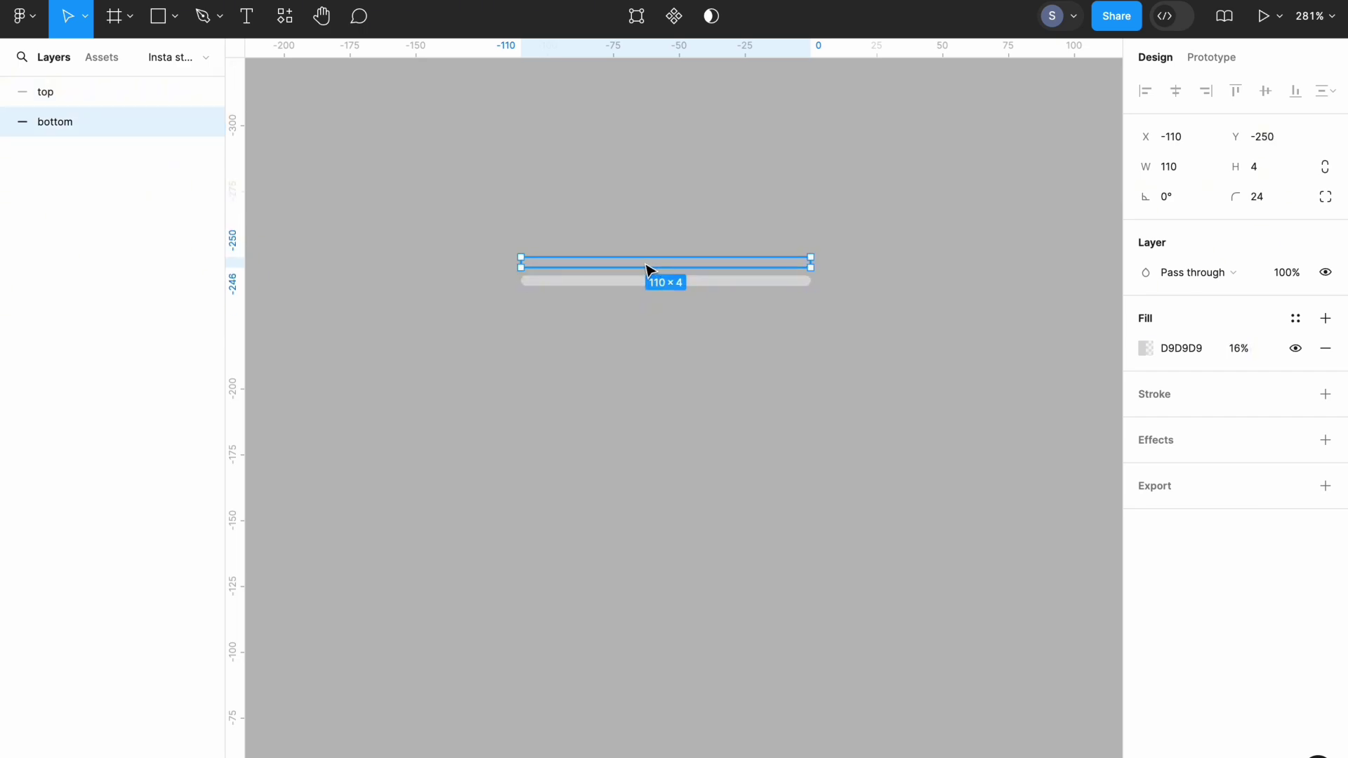
left_click(617, 288)
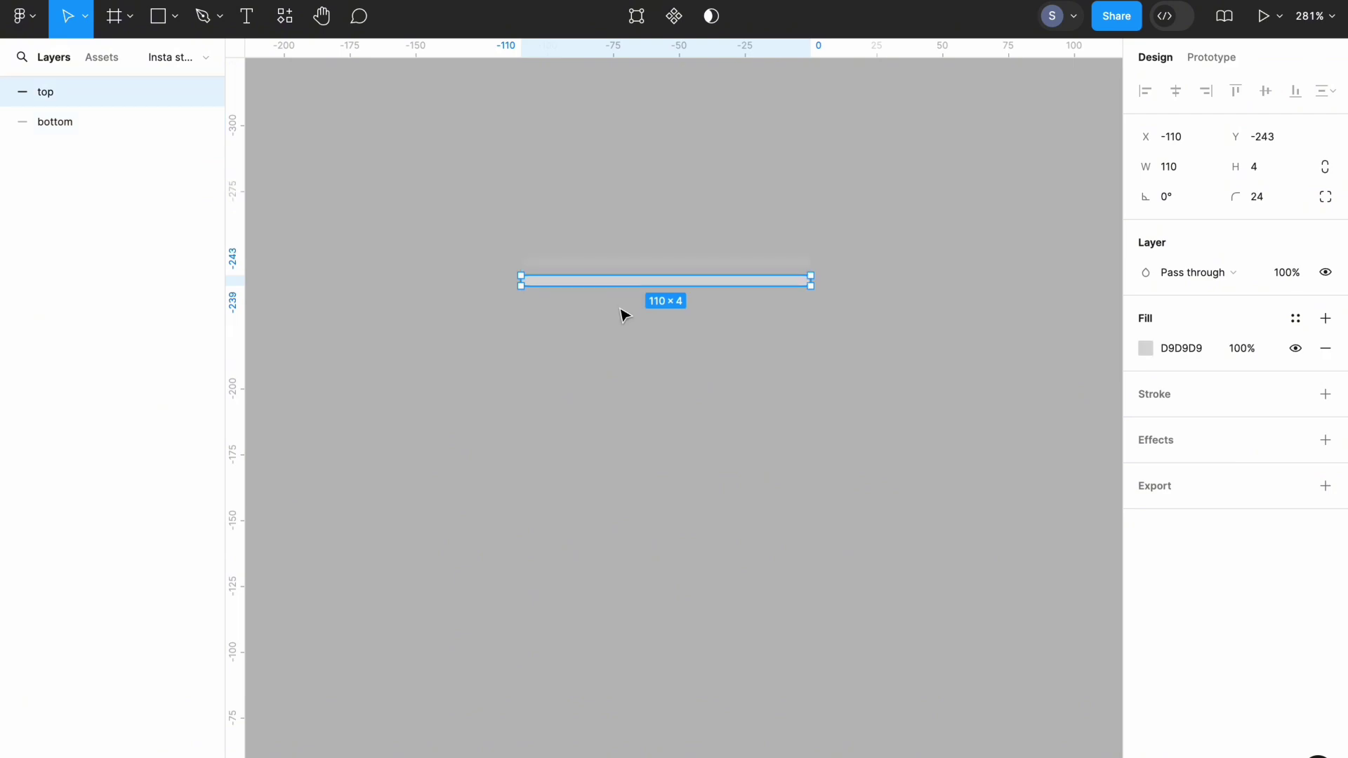
left_click(623, 310)
key("ctrl+z")
key("Up")
key("Up")
key("Up")
key("Up")
key("Up")
key("Up")
key("Up")
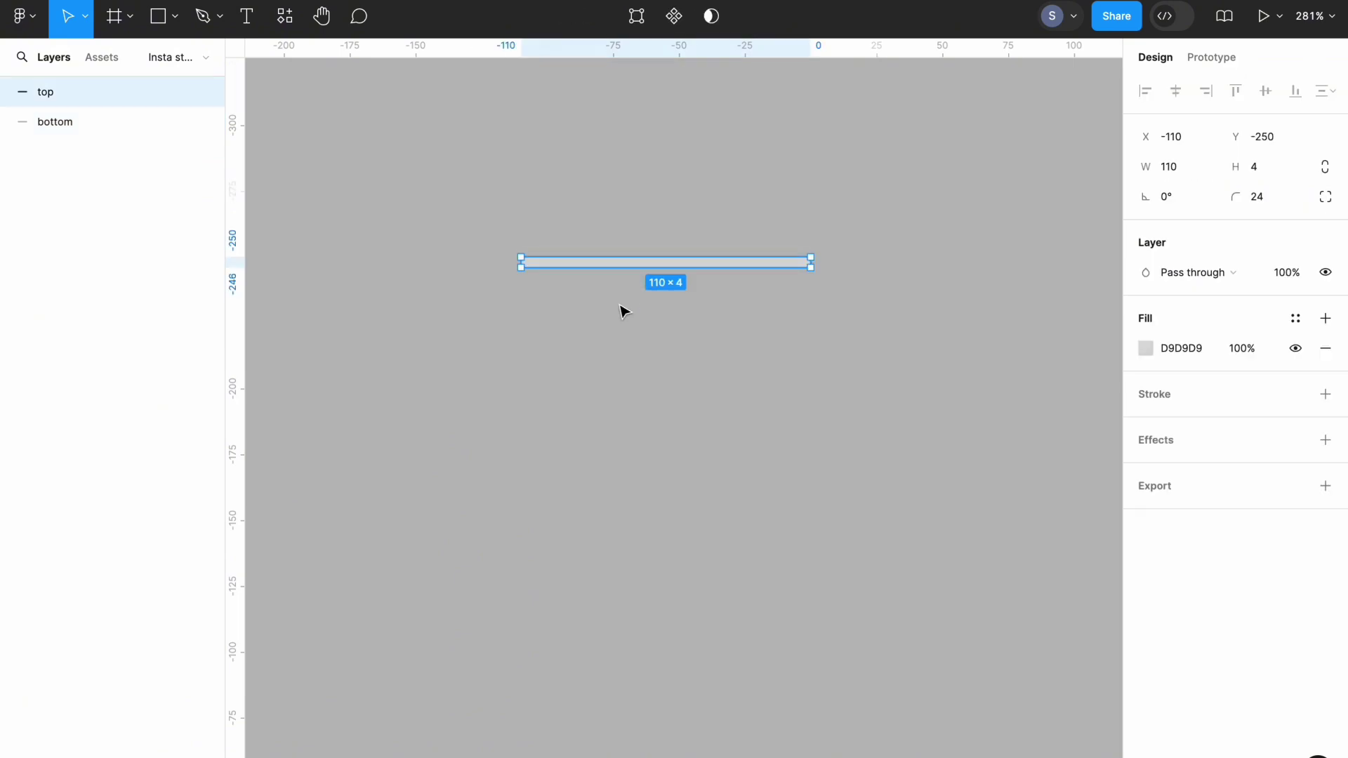
left_click(618, 311)
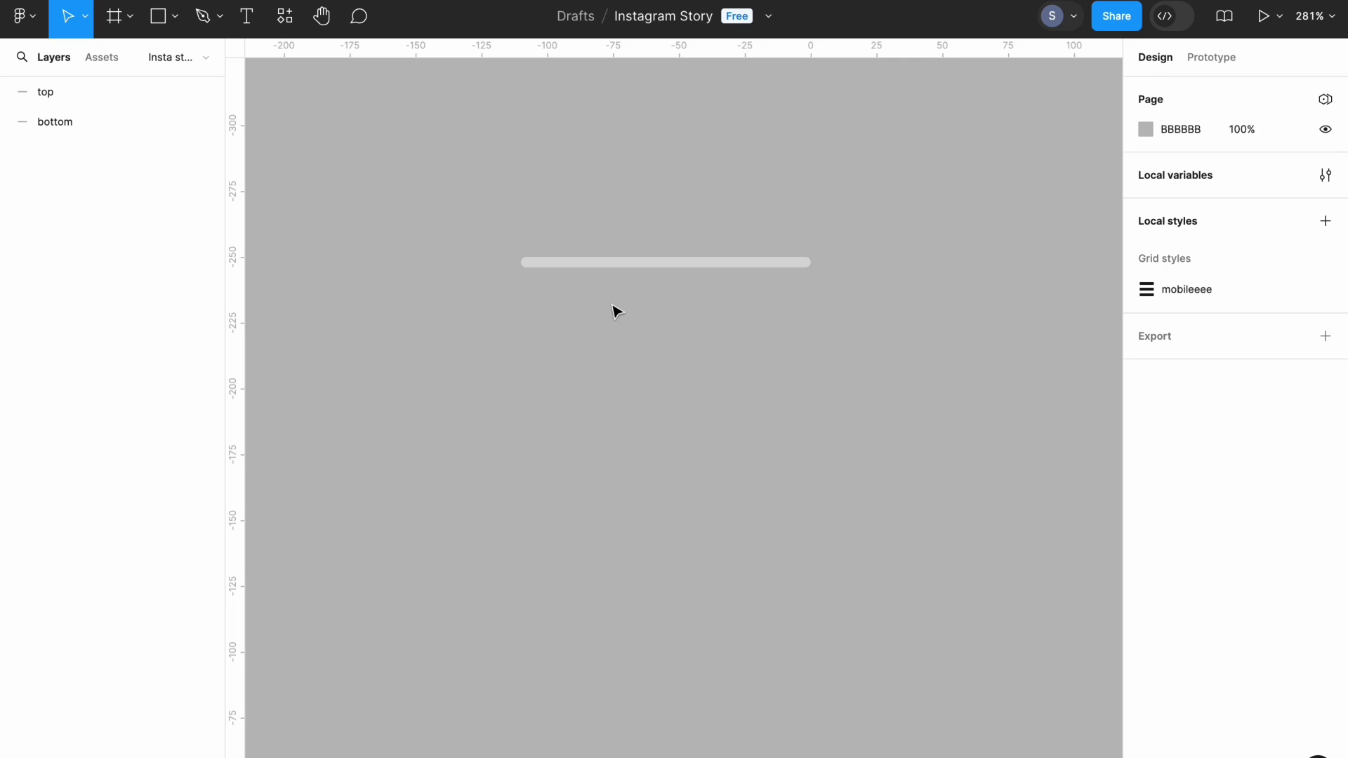
Step: Combine the top and bottom bars into a single component
scroll(616, 311, "up", 2)
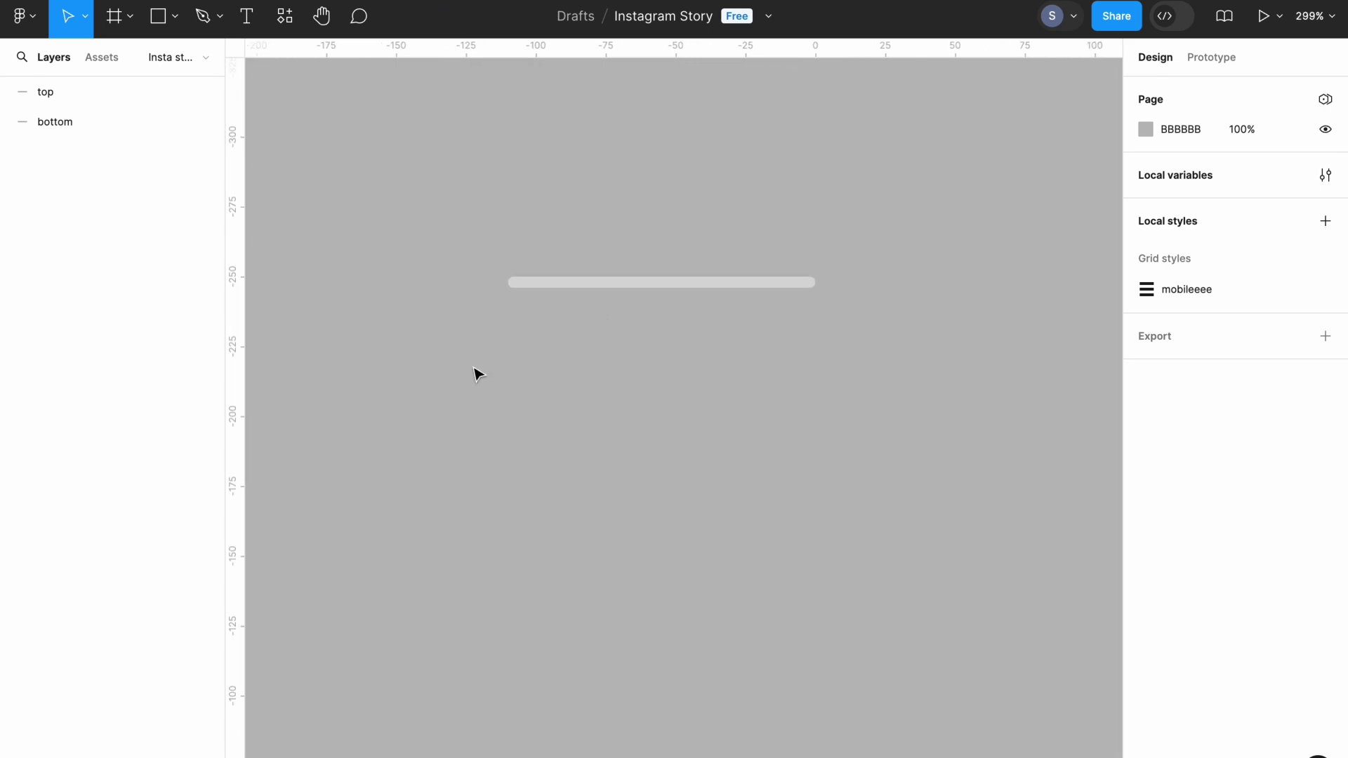
left_click_drag(484, 329, 844, 253)
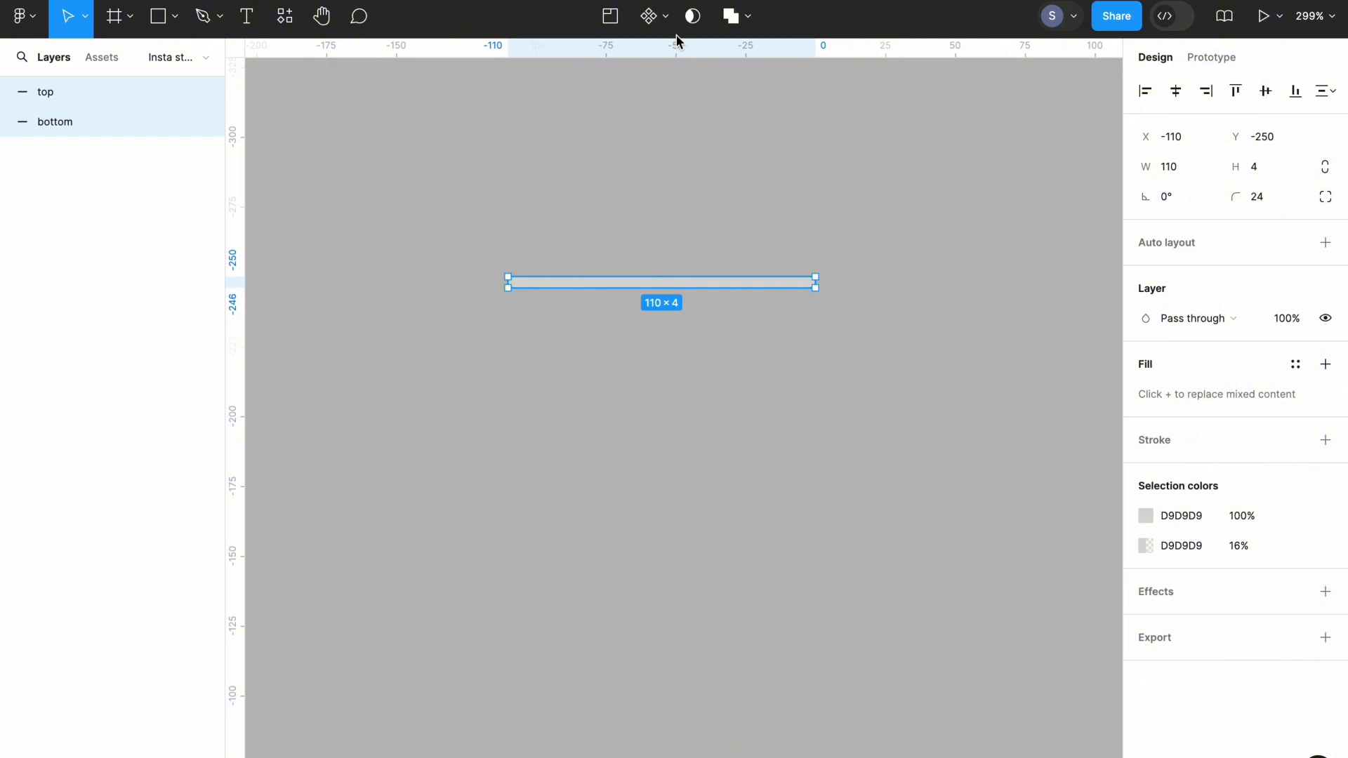
left_click(662, 16)
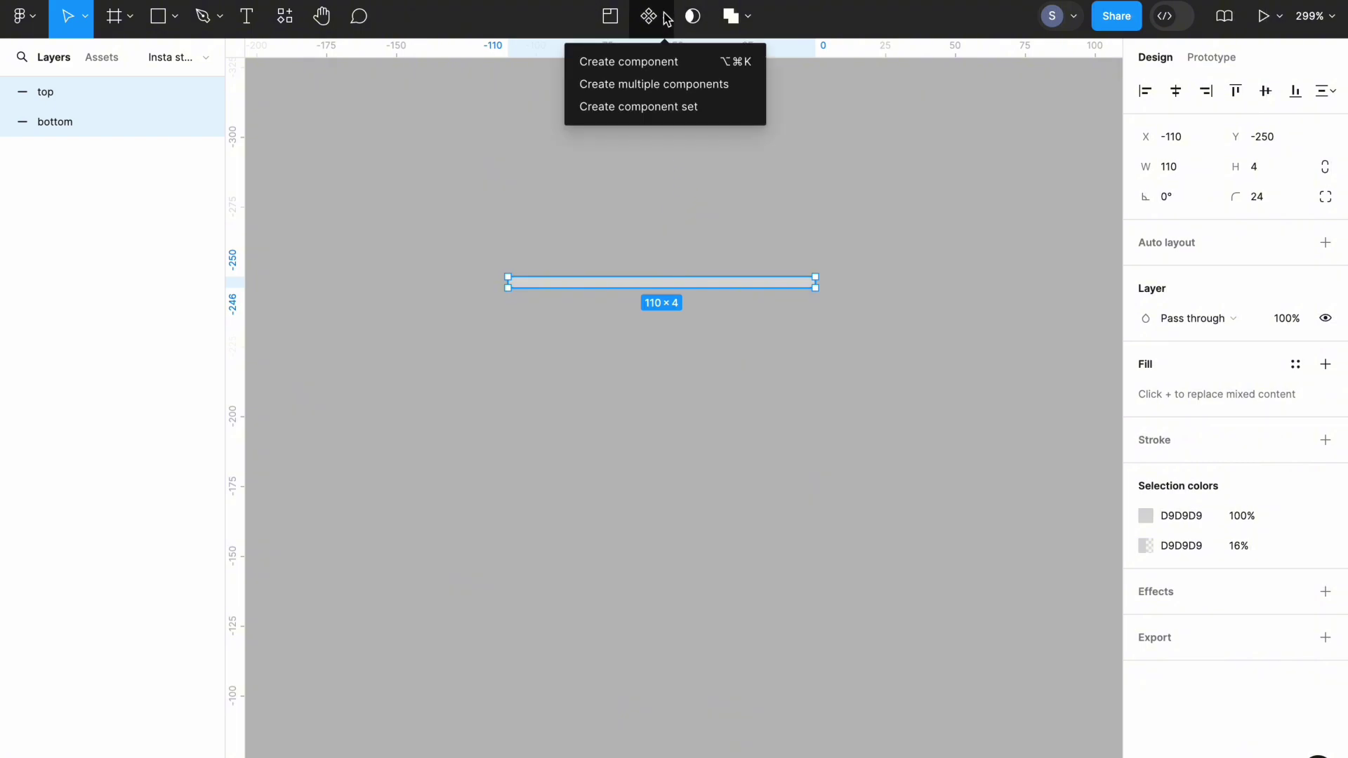
left_click(643, 69)
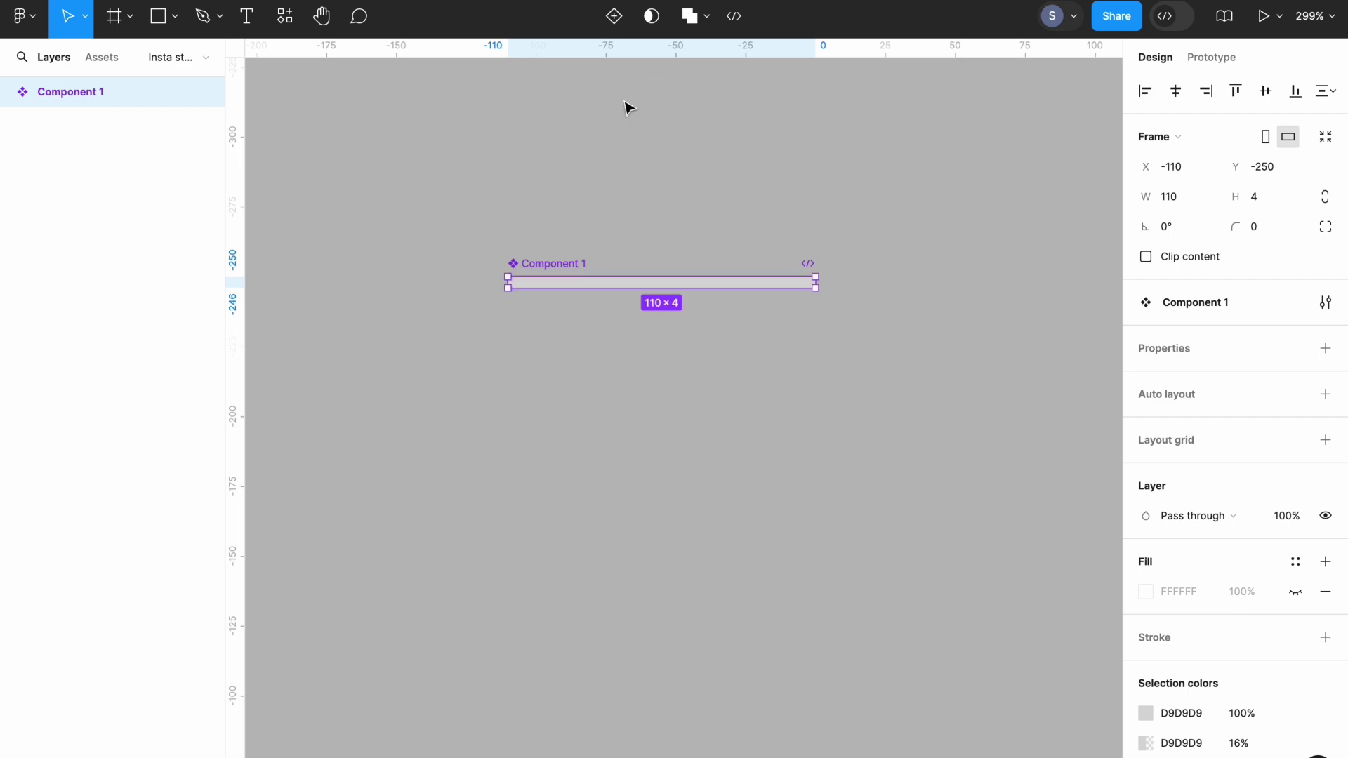
Step: Add two variants to the bar component, keeping the names Variant2 and Variant3
left_click(615, 21)
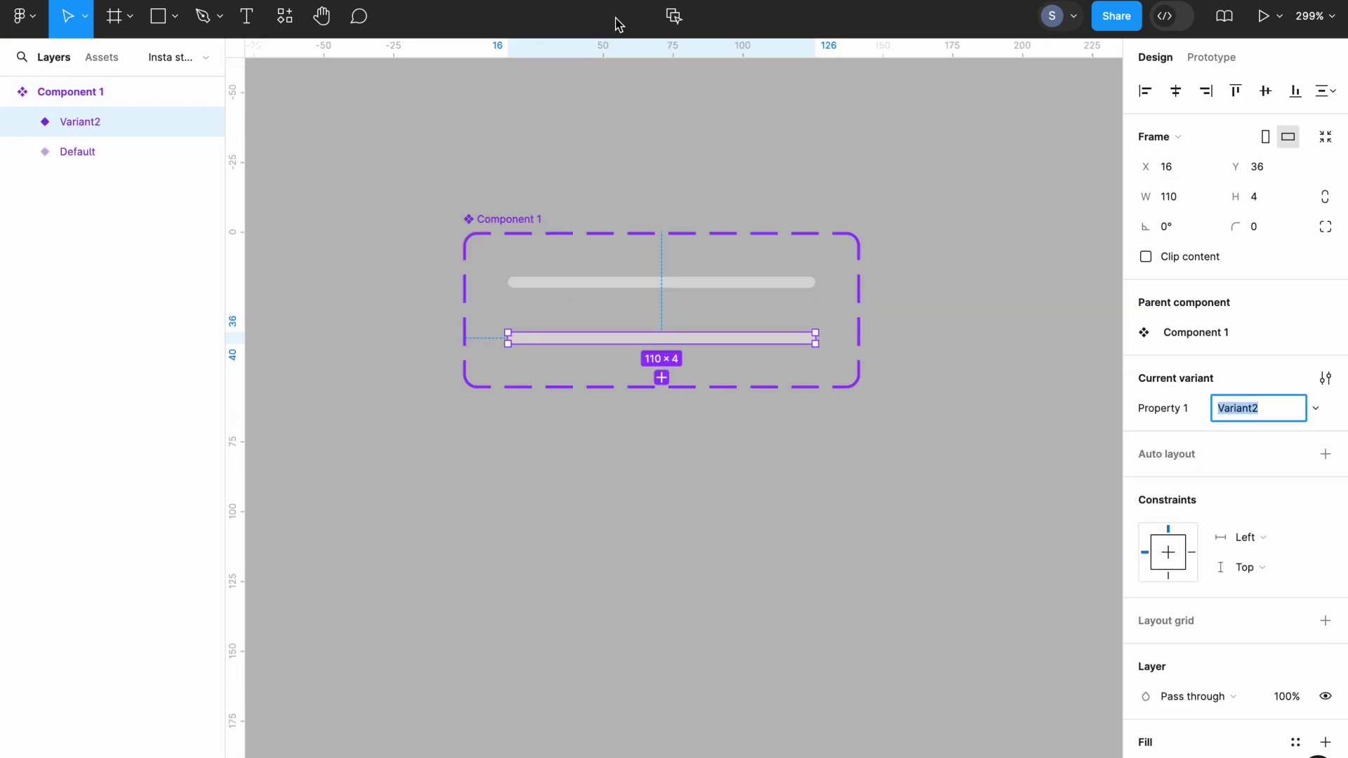
left_click(662, 380)
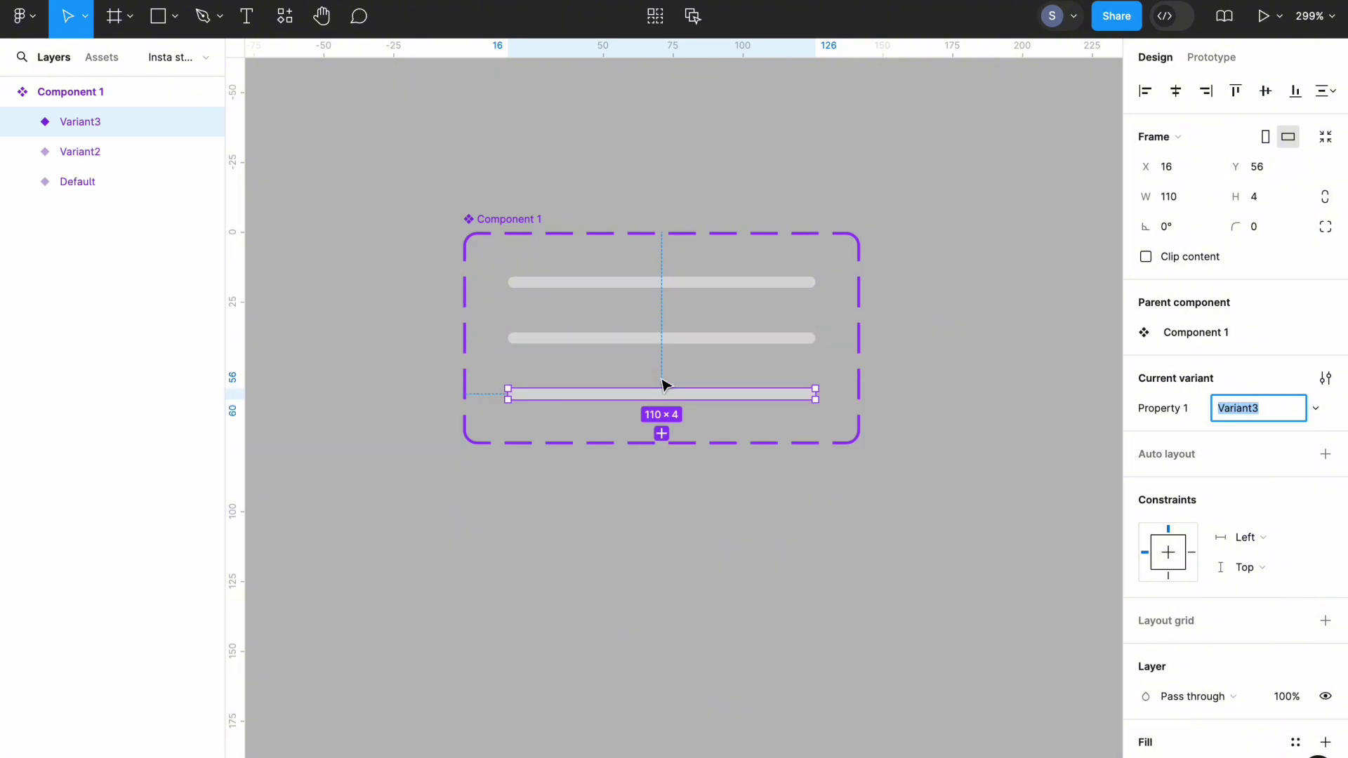
left_click(921, 260)
Step: Rename the middle variant of the bar component from its default name to Filled
left_click(611, 282)
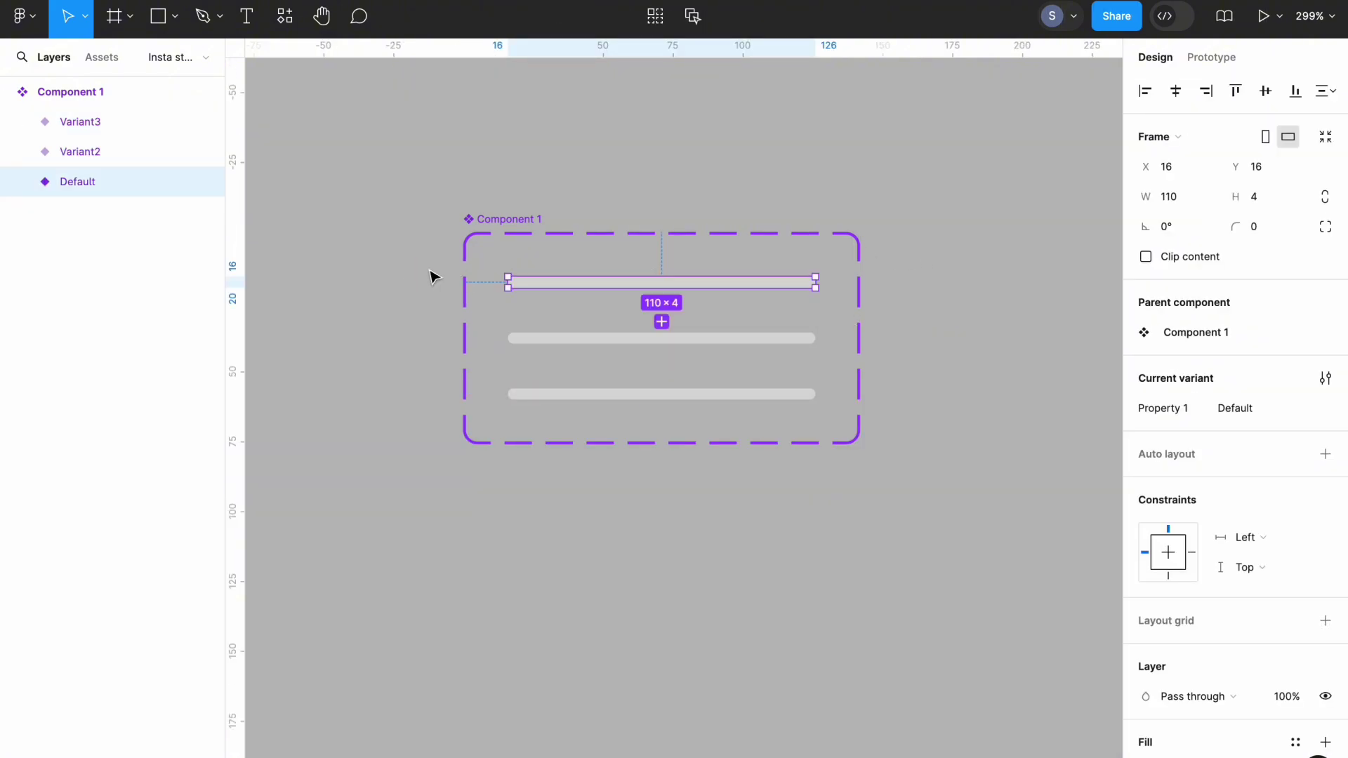
key("Tab")
left_click(592, 339)
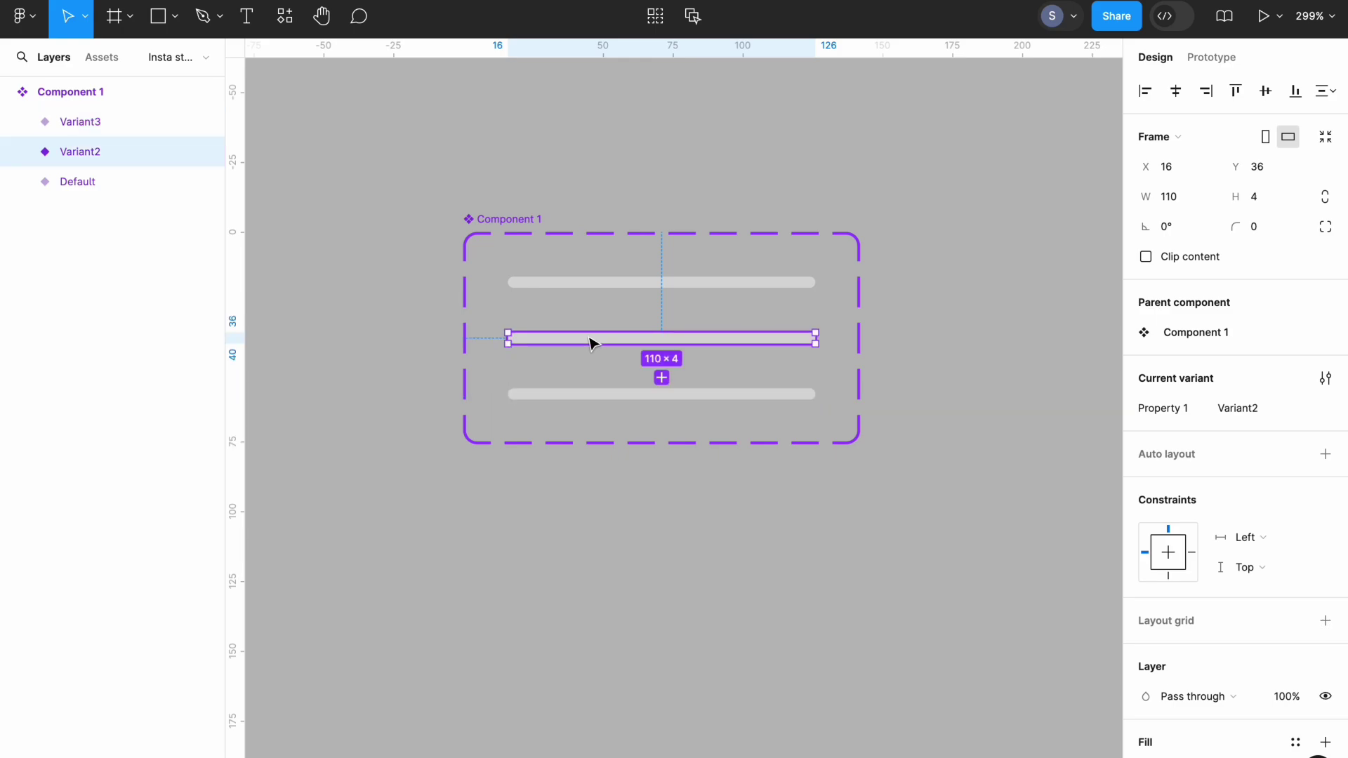
left_click(1255, 413)
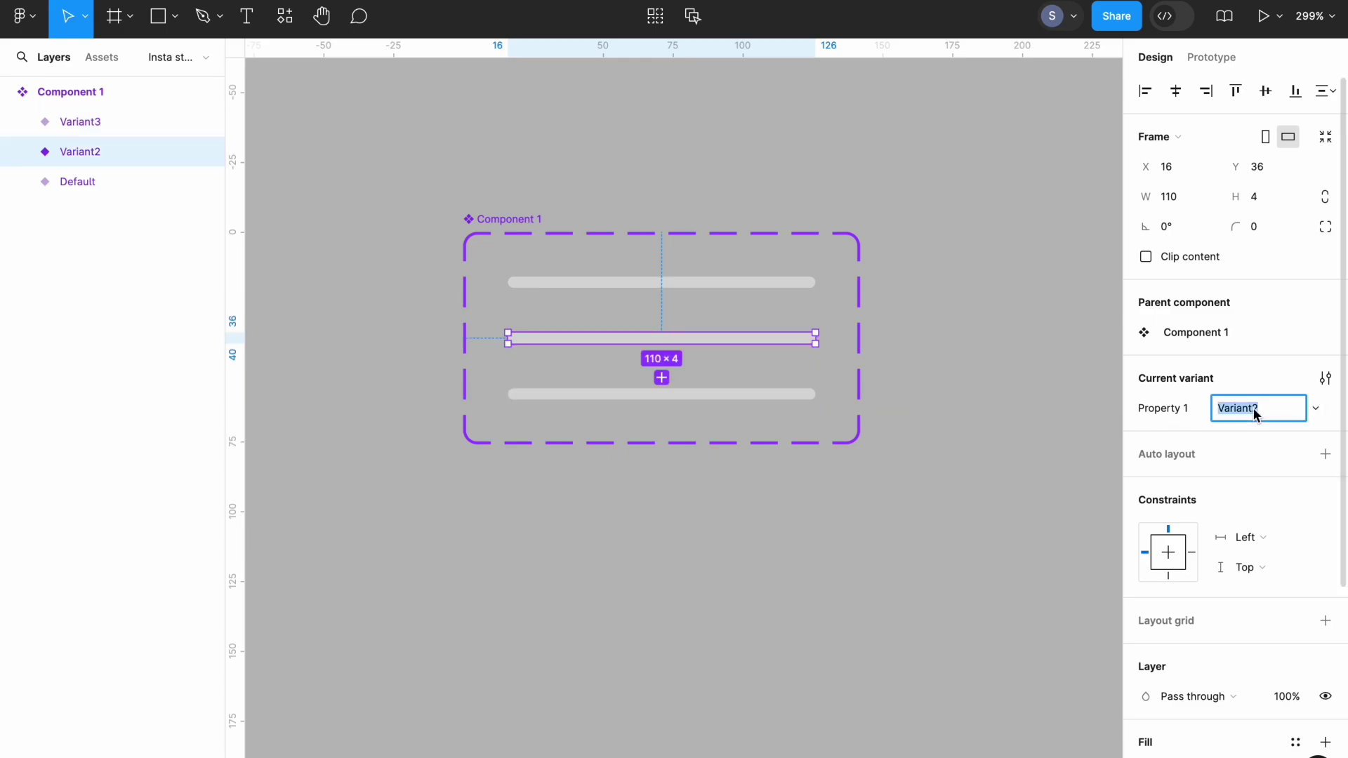
key("BackSpace")
key("Return")
key("Tab")
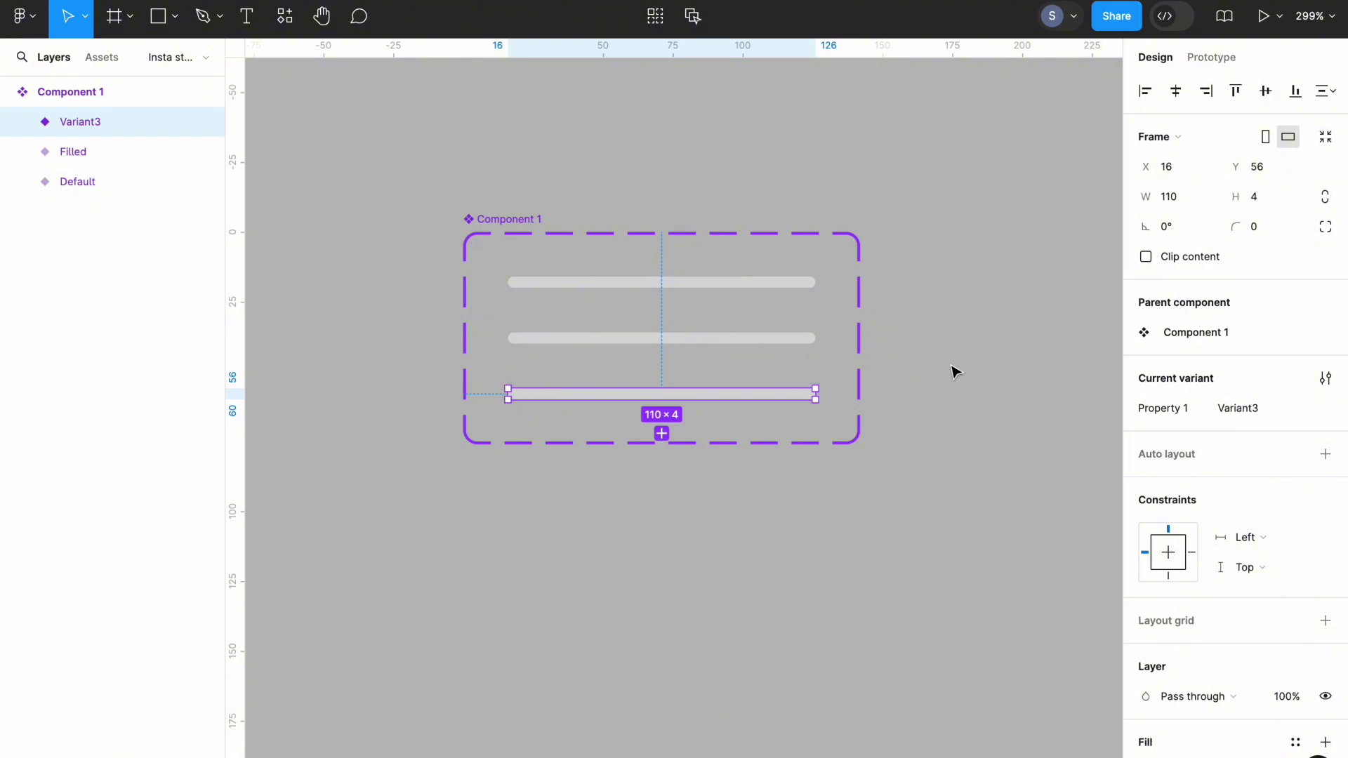
Step: Rename the lowest variant of the bar component as still
left_click(1273, 419)
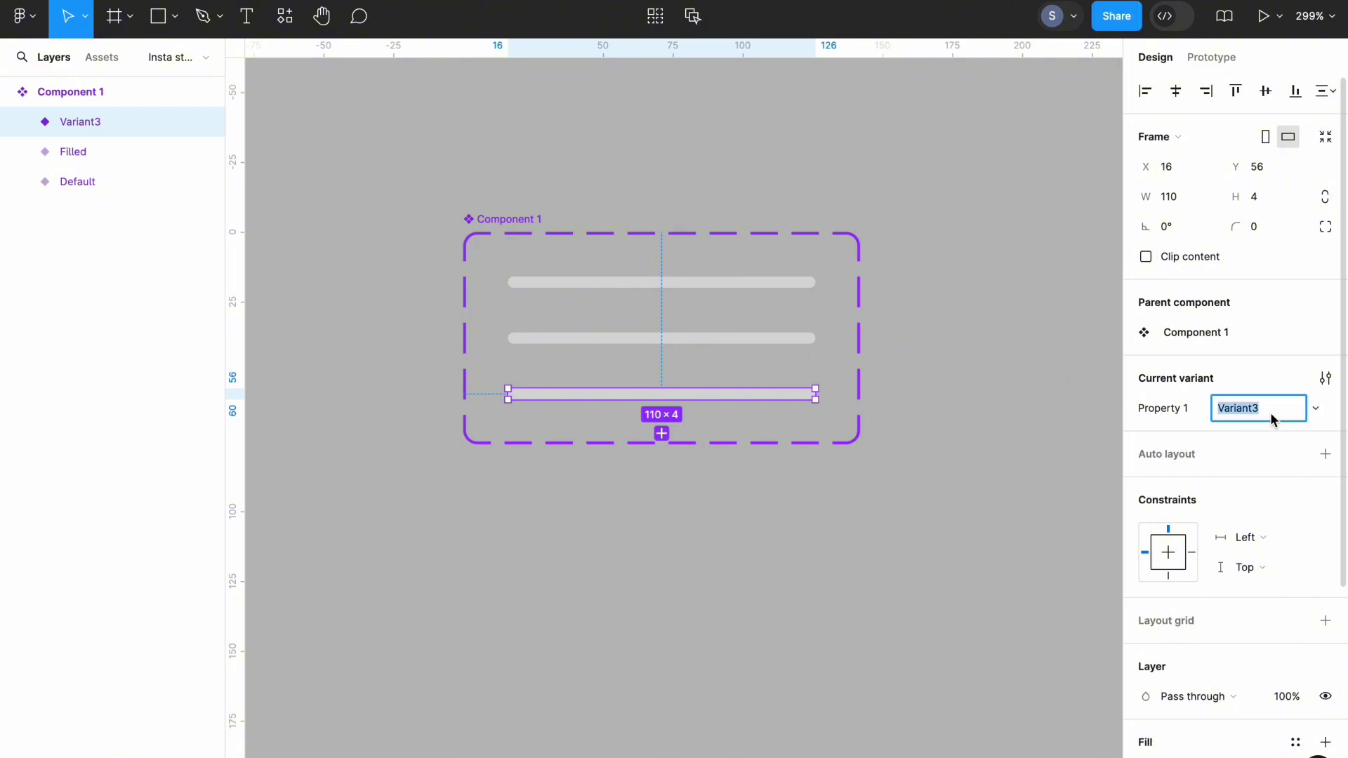
key("BackSpace")
left_click(1040, 388)
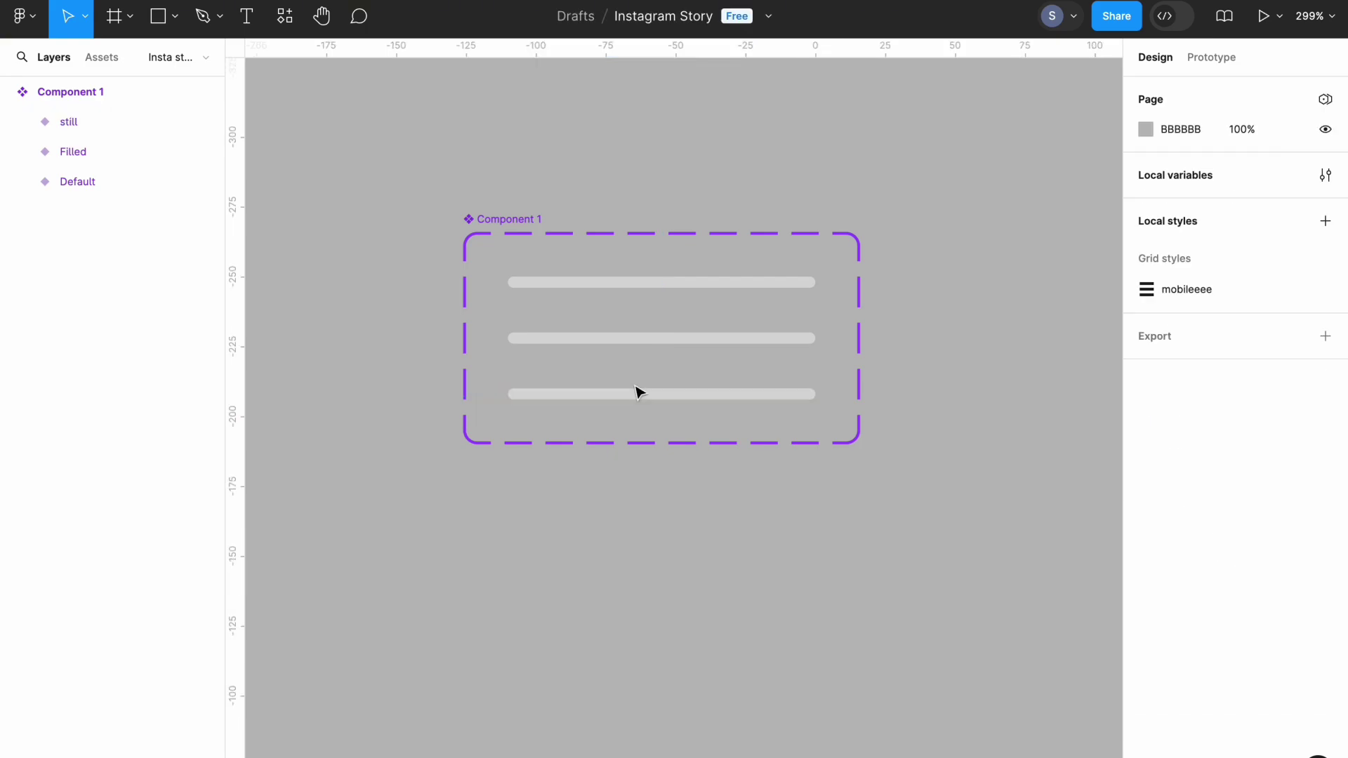
Step: Shrink the width of the top bar in the still variant so that only the faint bottom bar shows
left_click(631, 396)
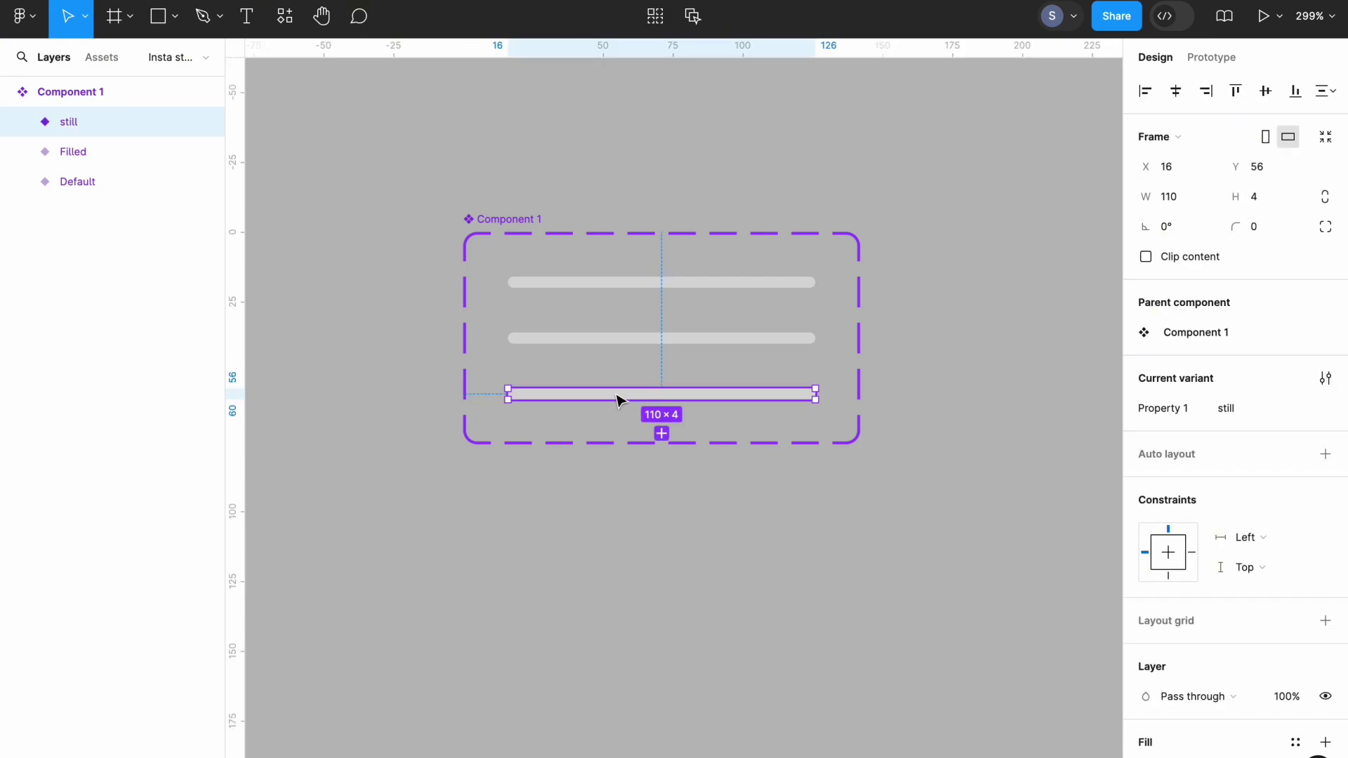
left_click(22, 122)
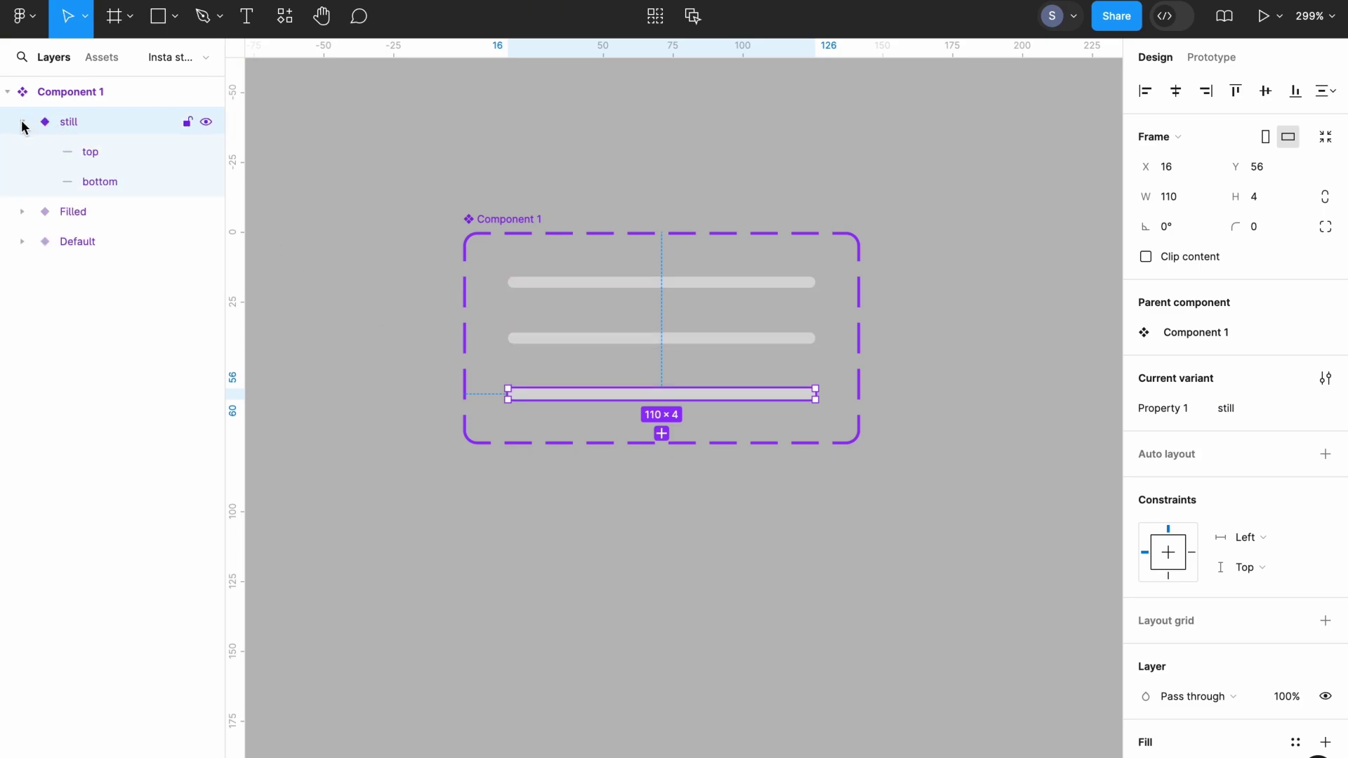
left_click(108, 150)
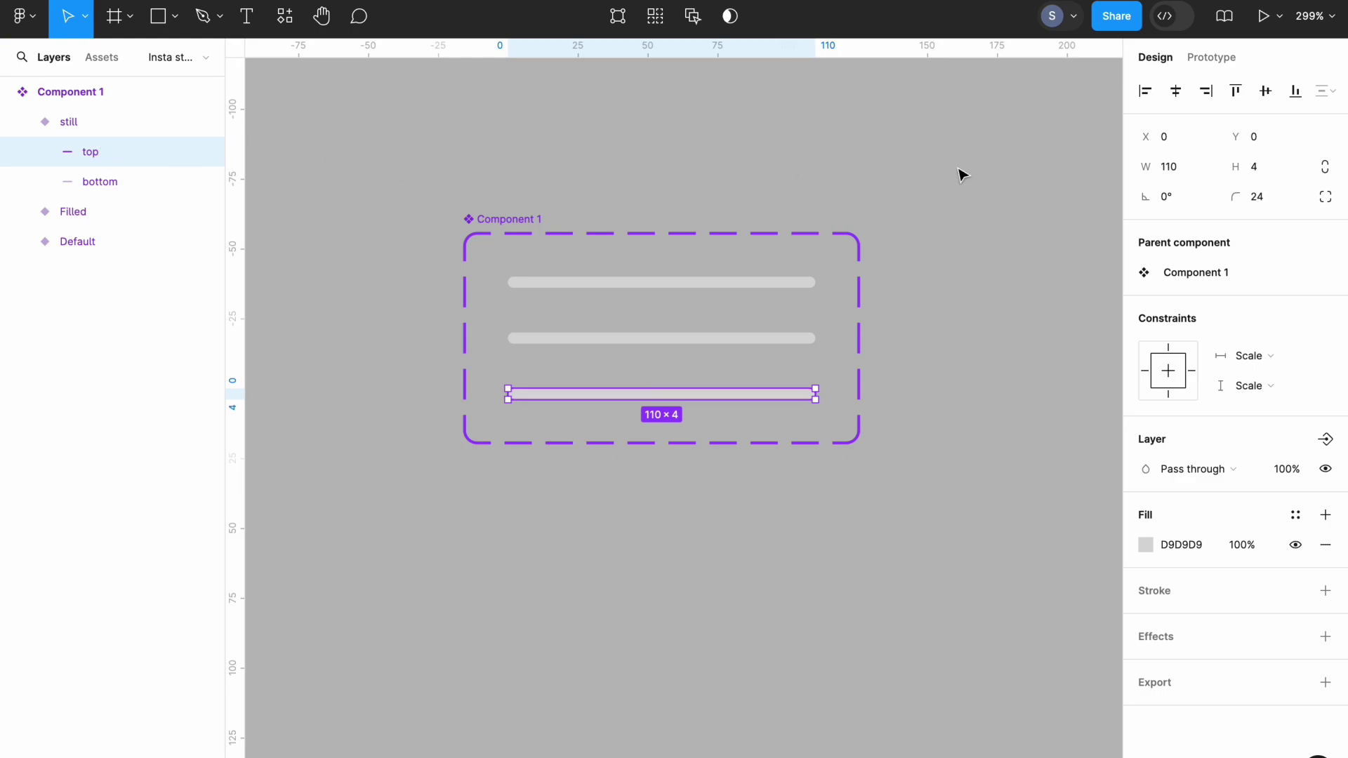
left_click(1182, 172)
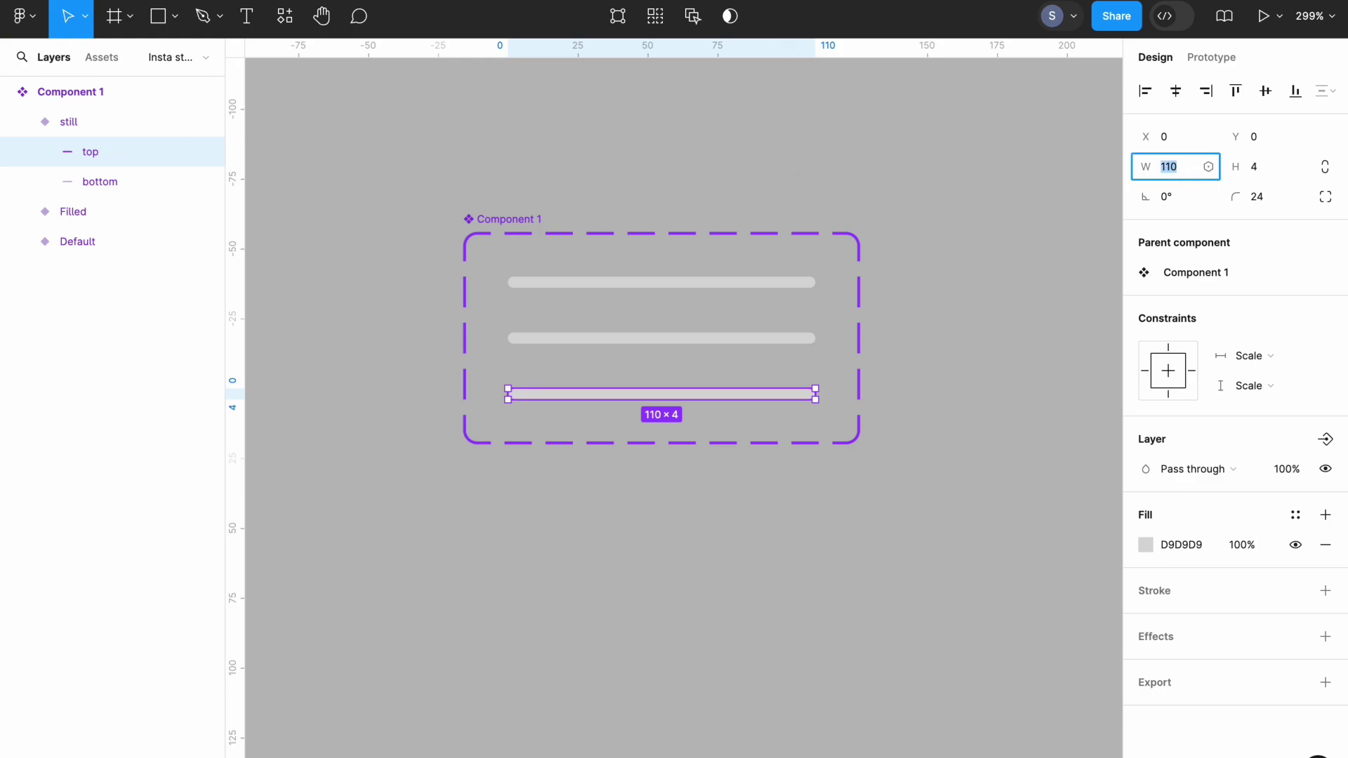
key("BackSpace")
left_click(683, 172)
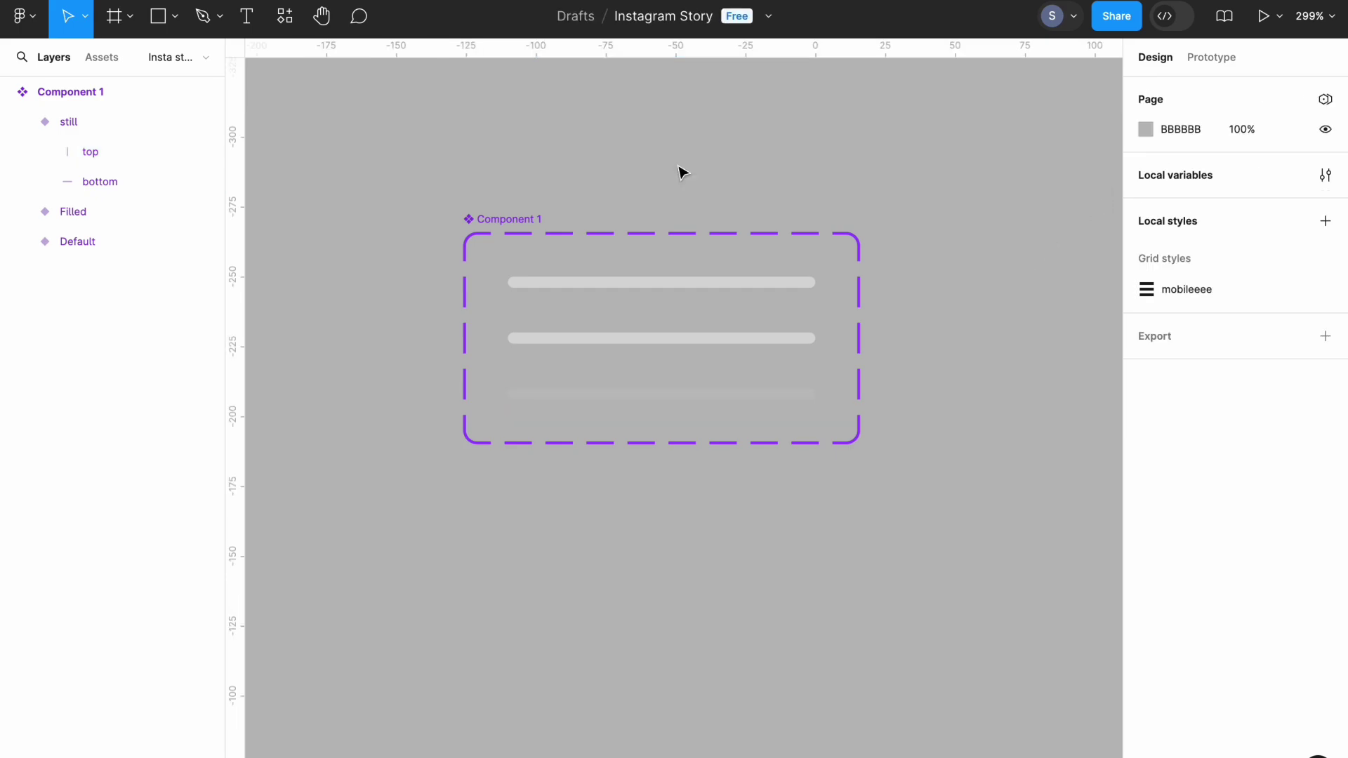
Step: Shrink the width of the top bar in the Default variant to match the empty look of the still variant
left_click(650, 283)
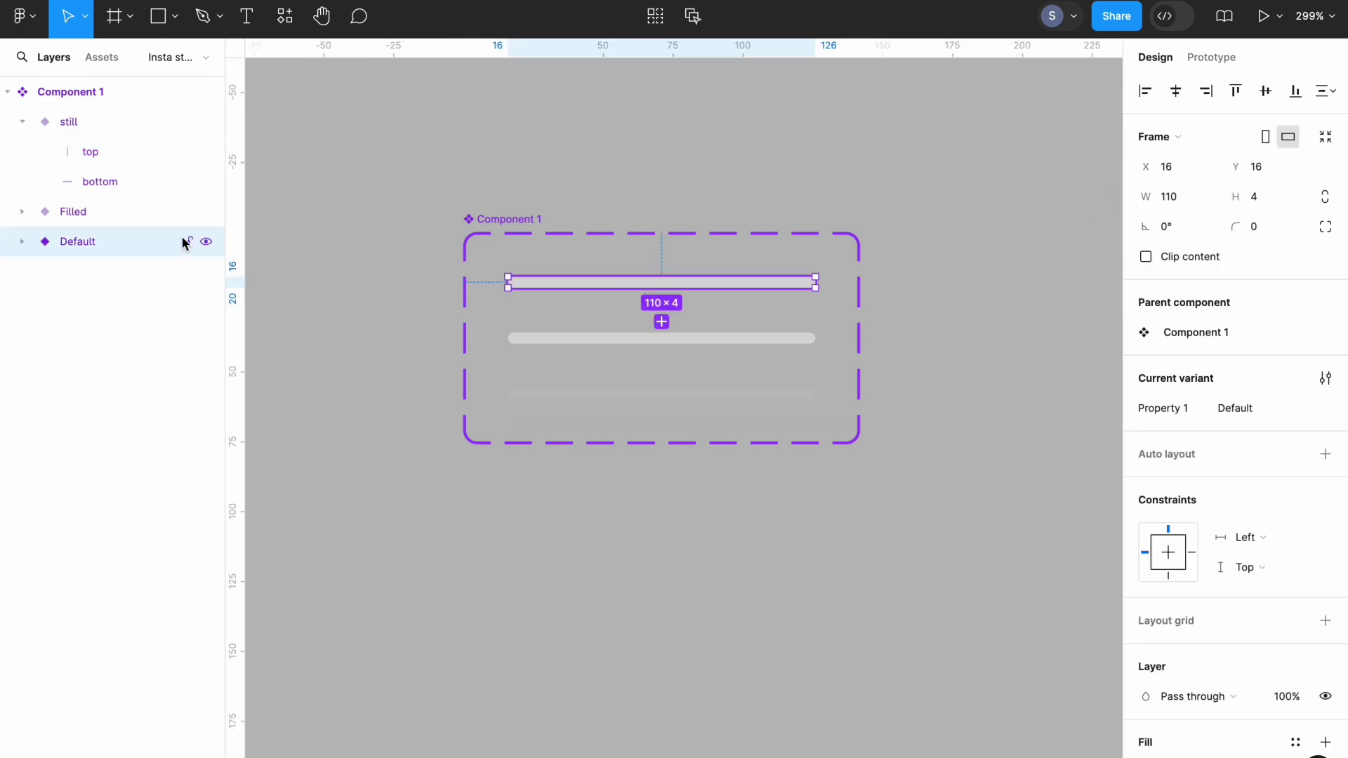
left_click(22, 242)
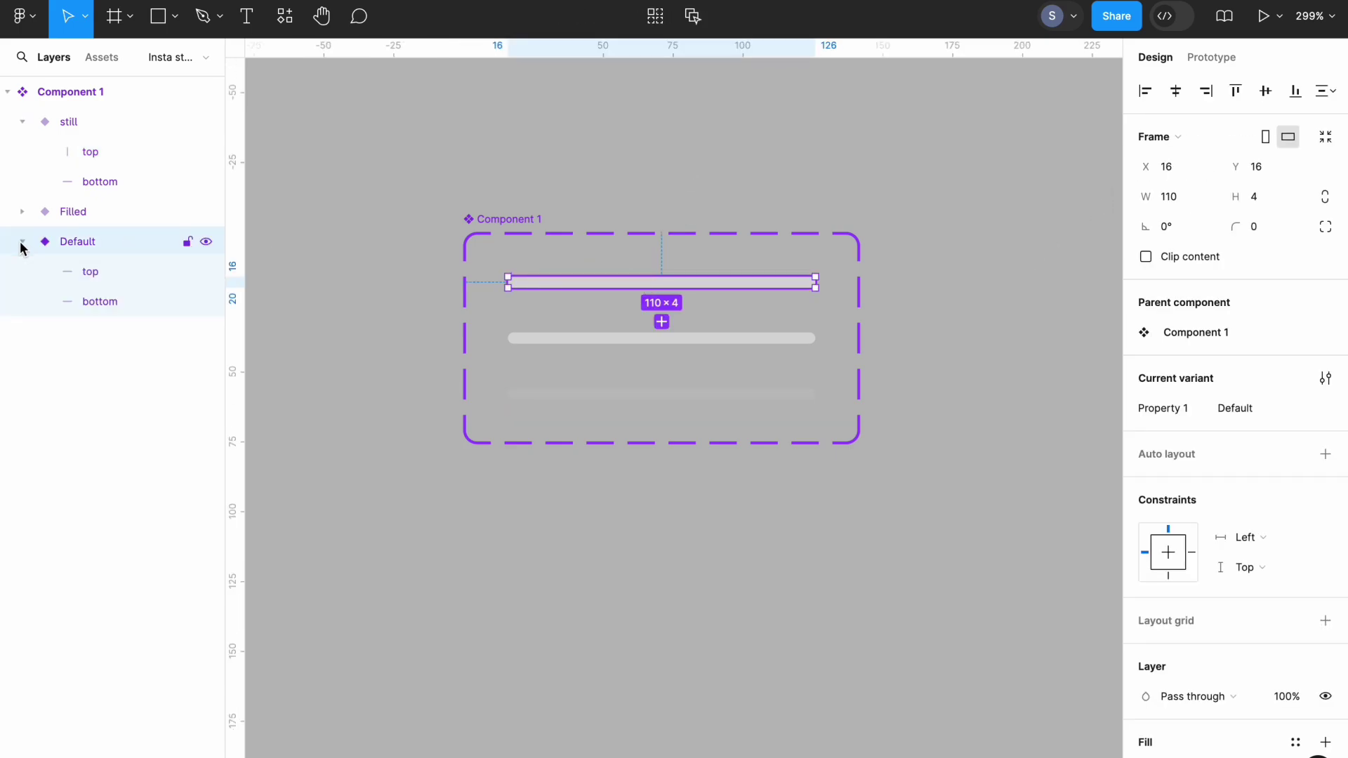
left_click(106, 271)
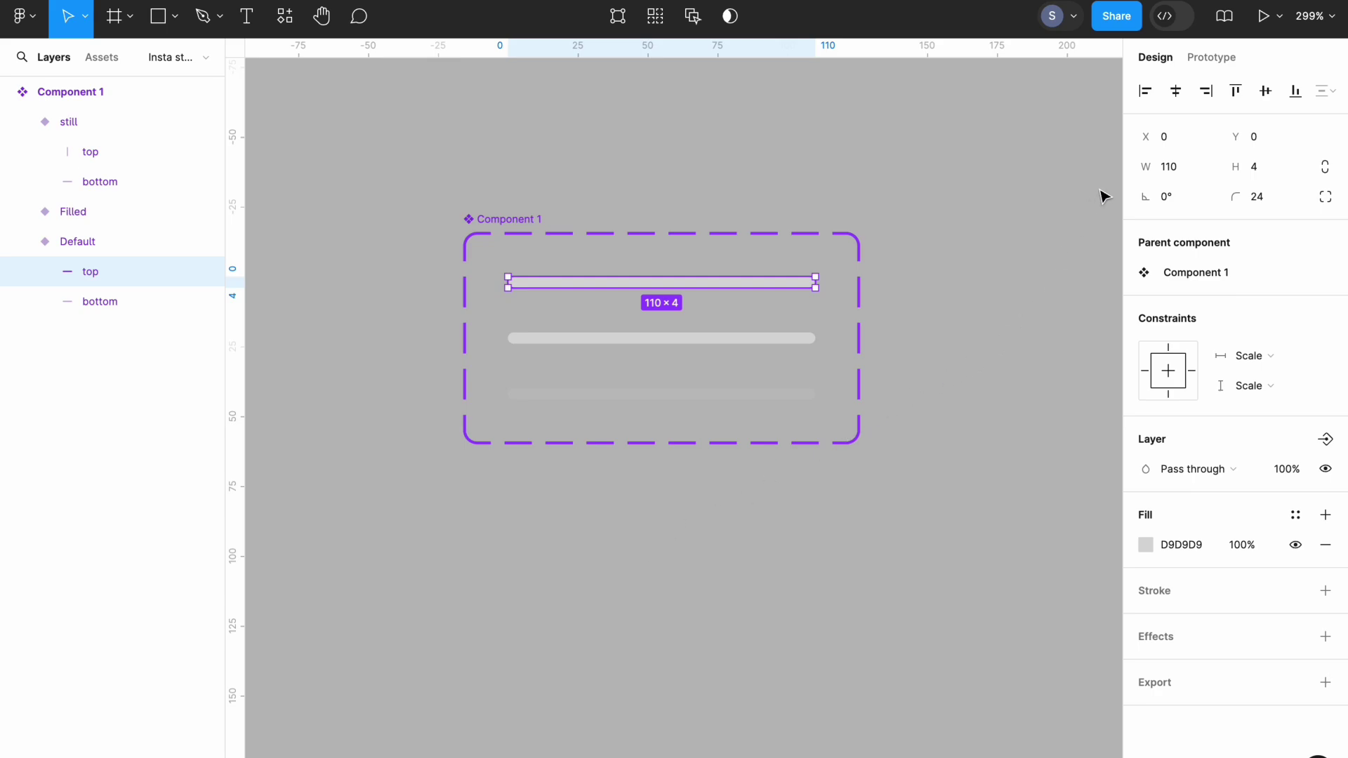
left_click(1178, 169)
key("BackSpace")
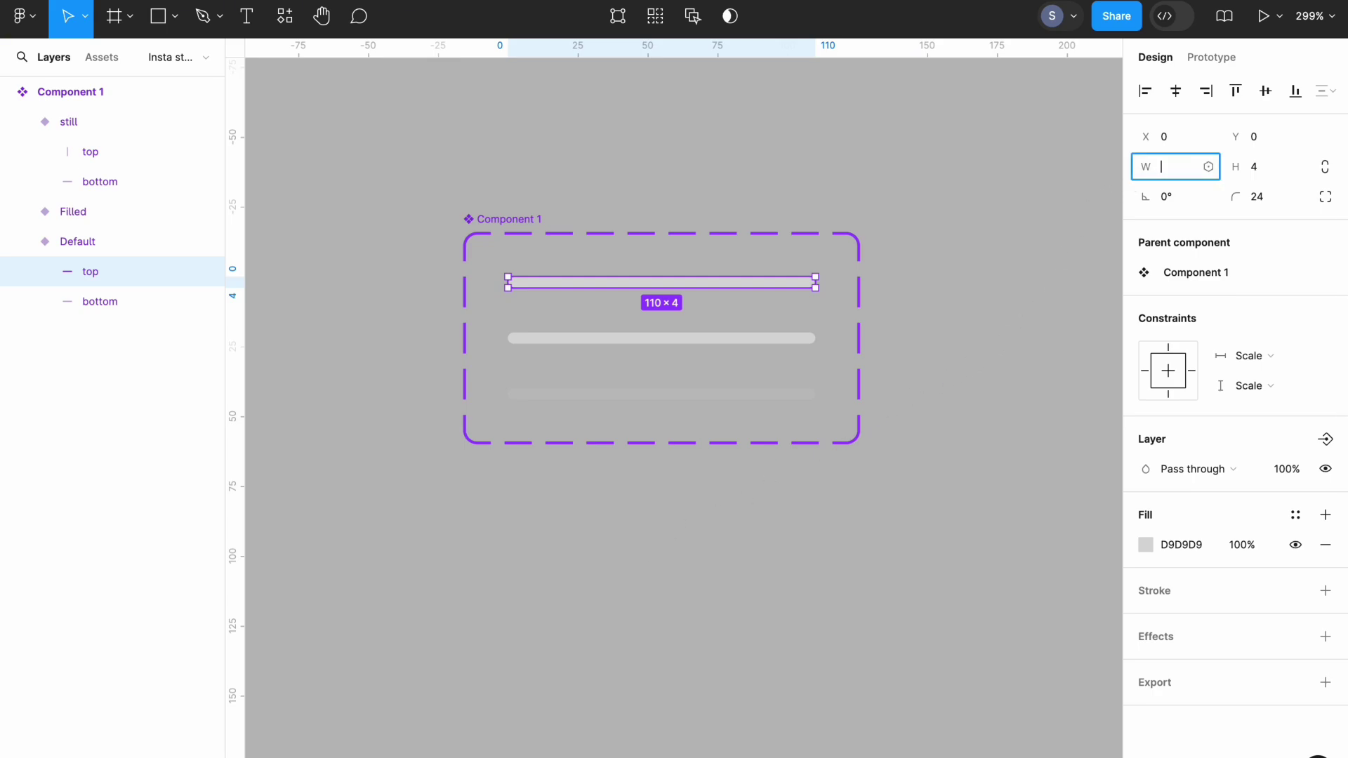
left_click(952, 200)
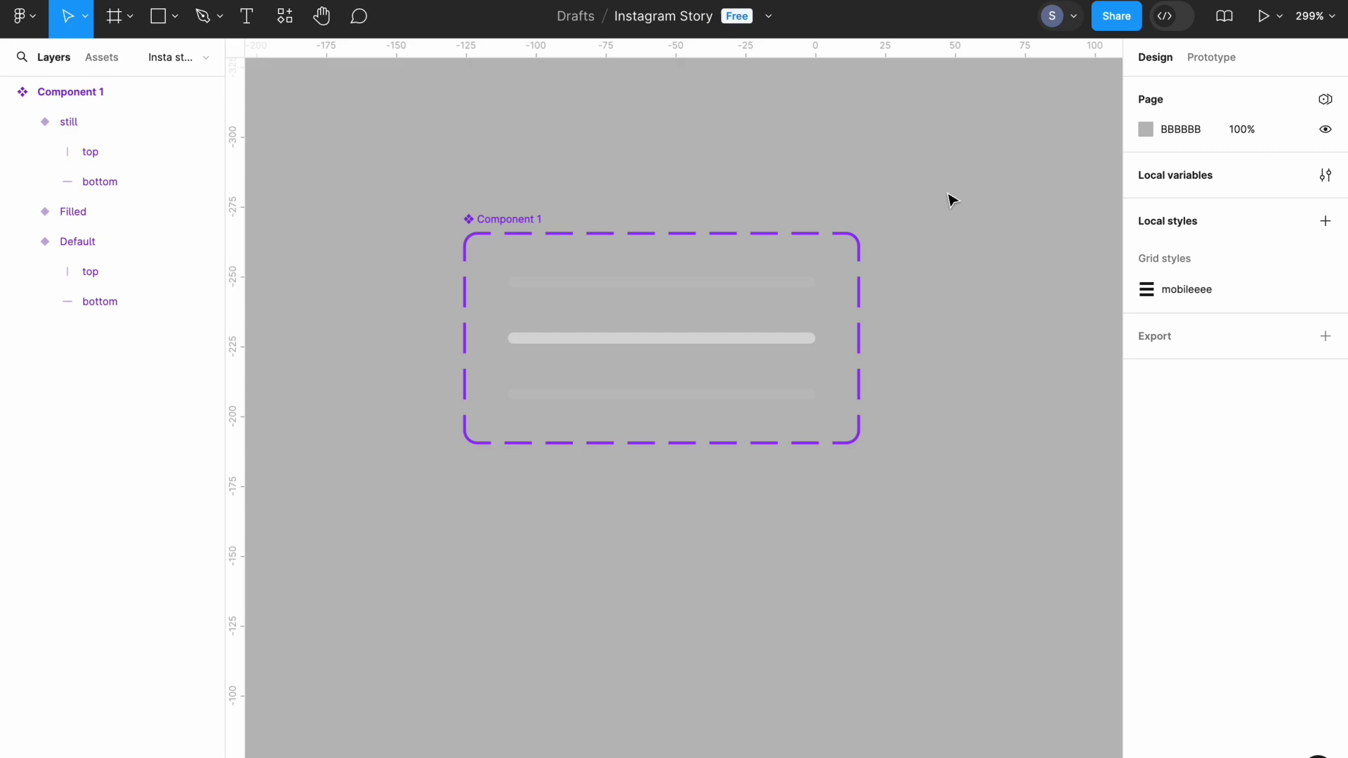
Step: Create a prototype connection from the Default variant to the Filled variant
left_click(1213, 56)
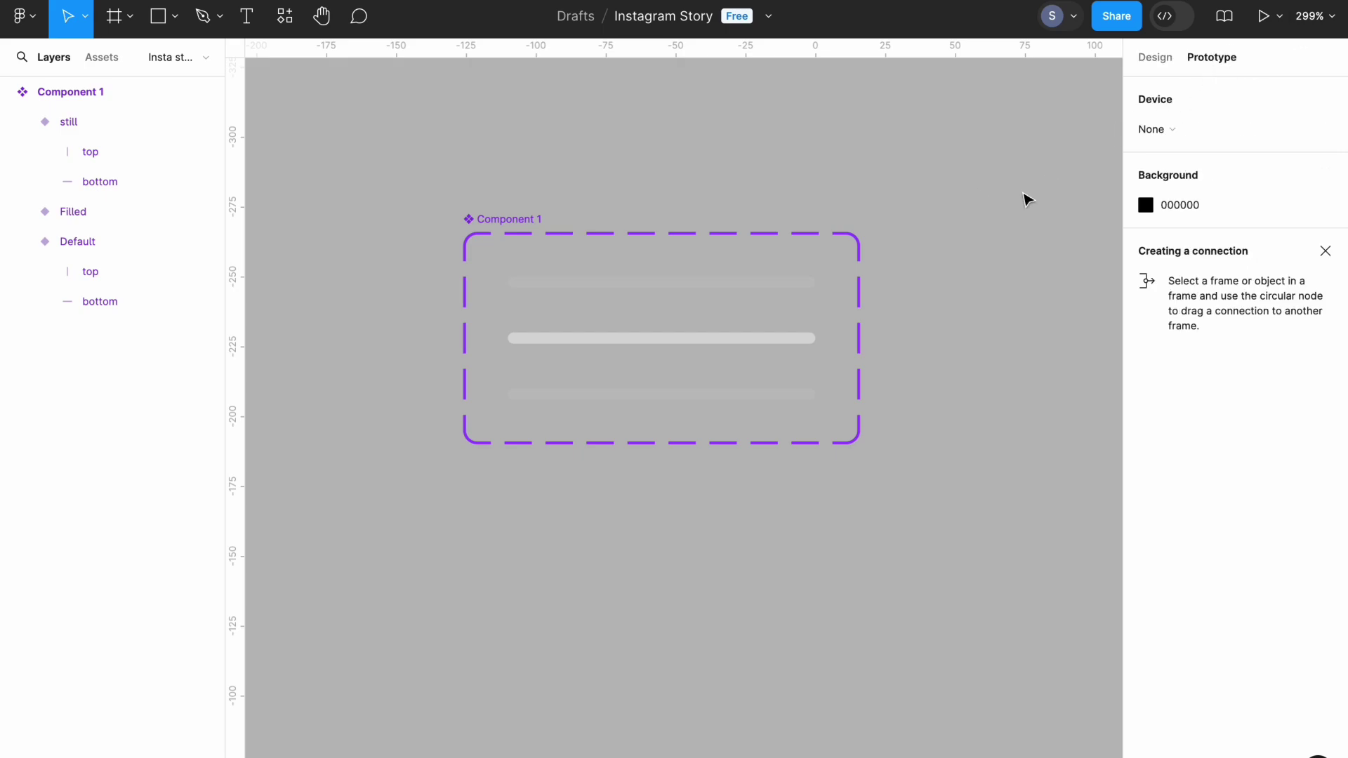
scroll(685, 283, "up", 3)
left_click(602, 281)
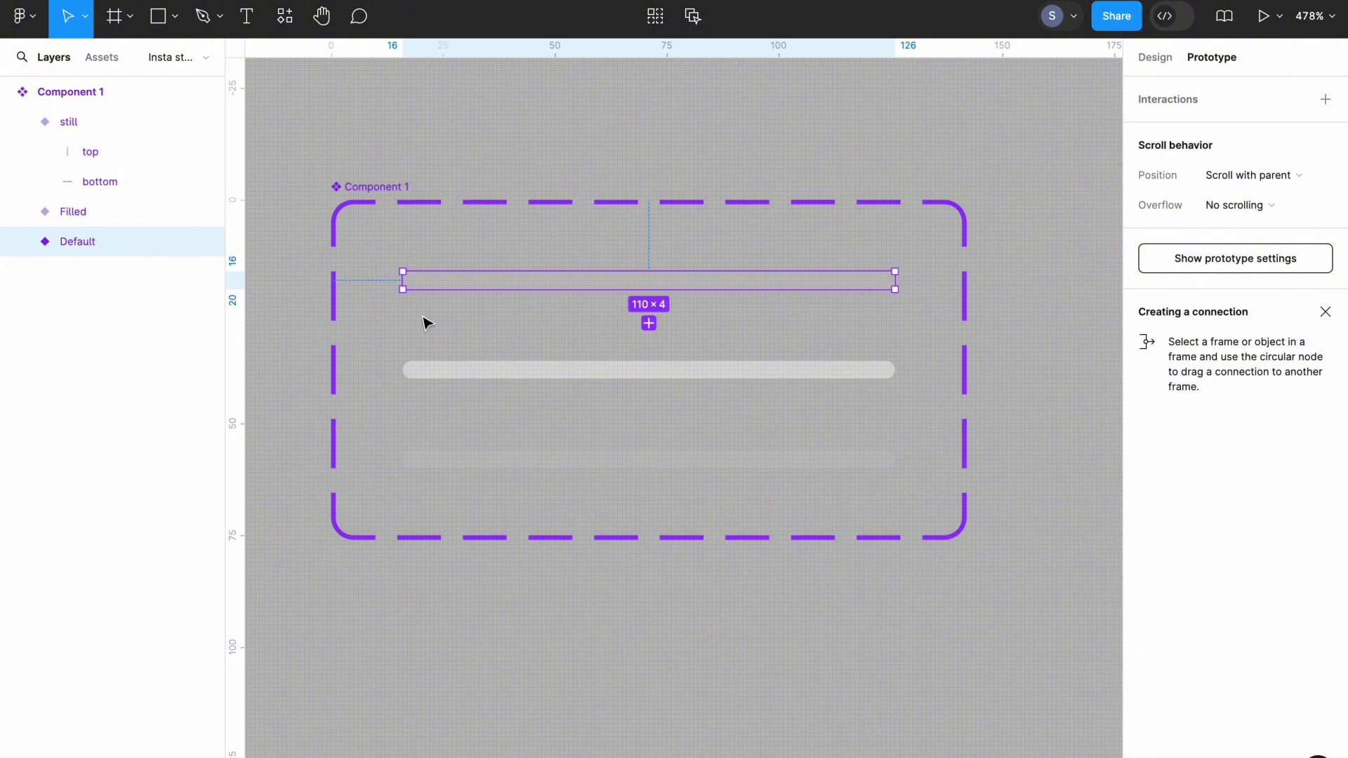
mouse_move(553, 288)
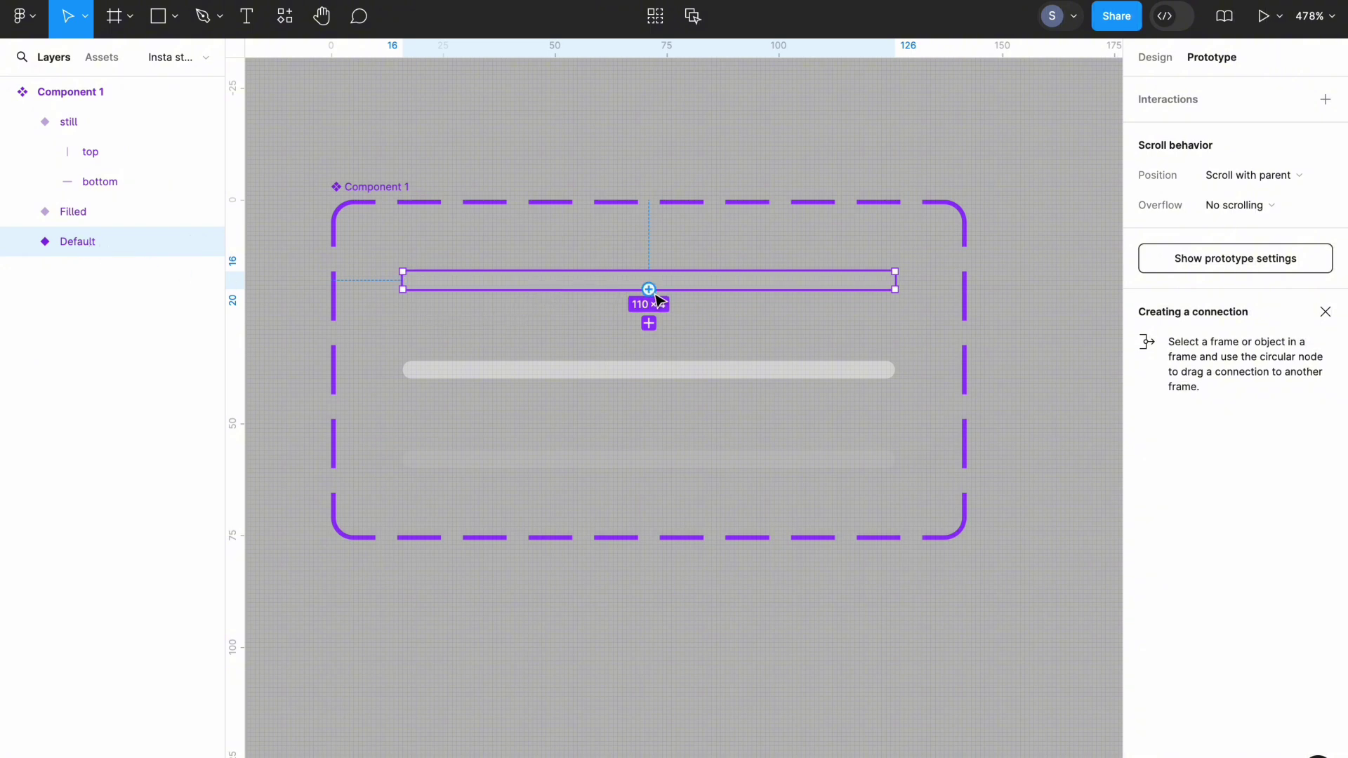
left_click_drag(649, 288, 653, 373)
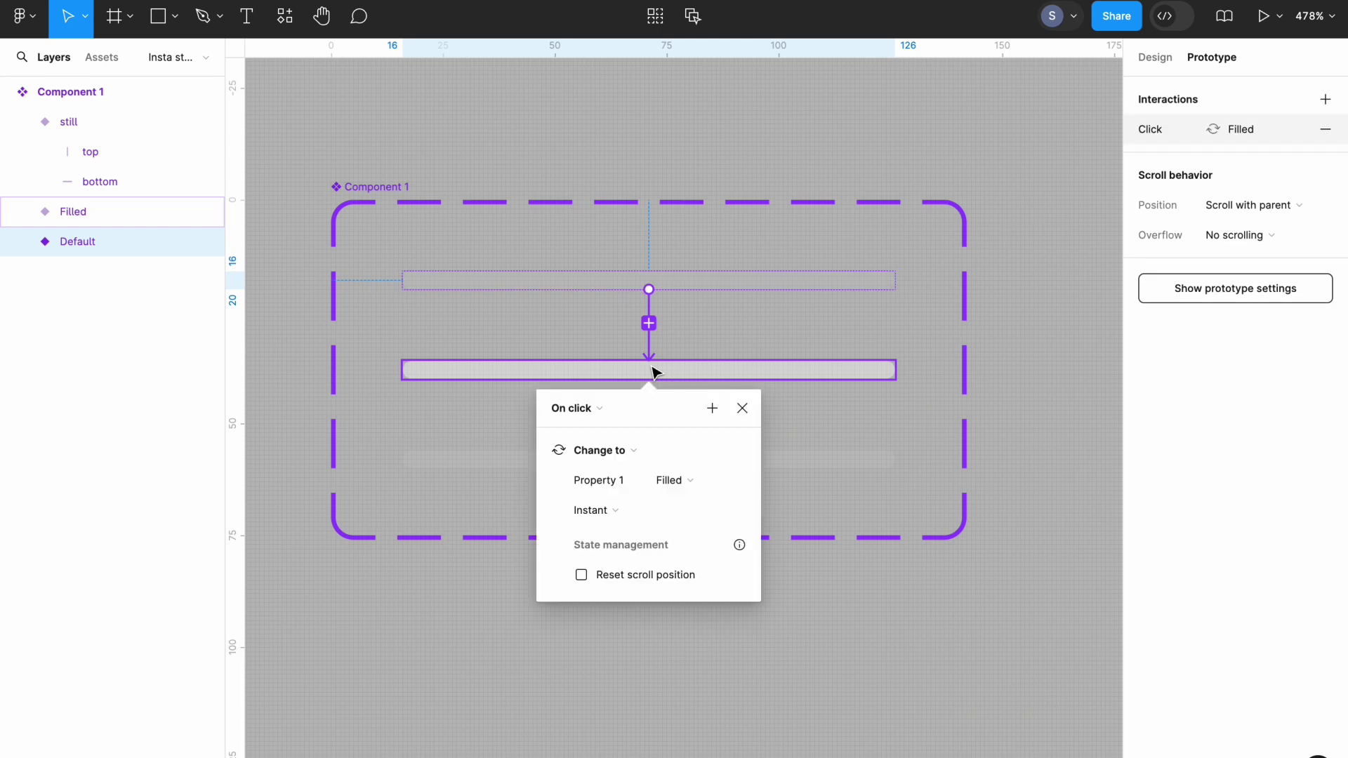
Step: Set the Default-to-Filled interaction to trigger After delay, with a delay of 1 ms
left_click(586, 408)
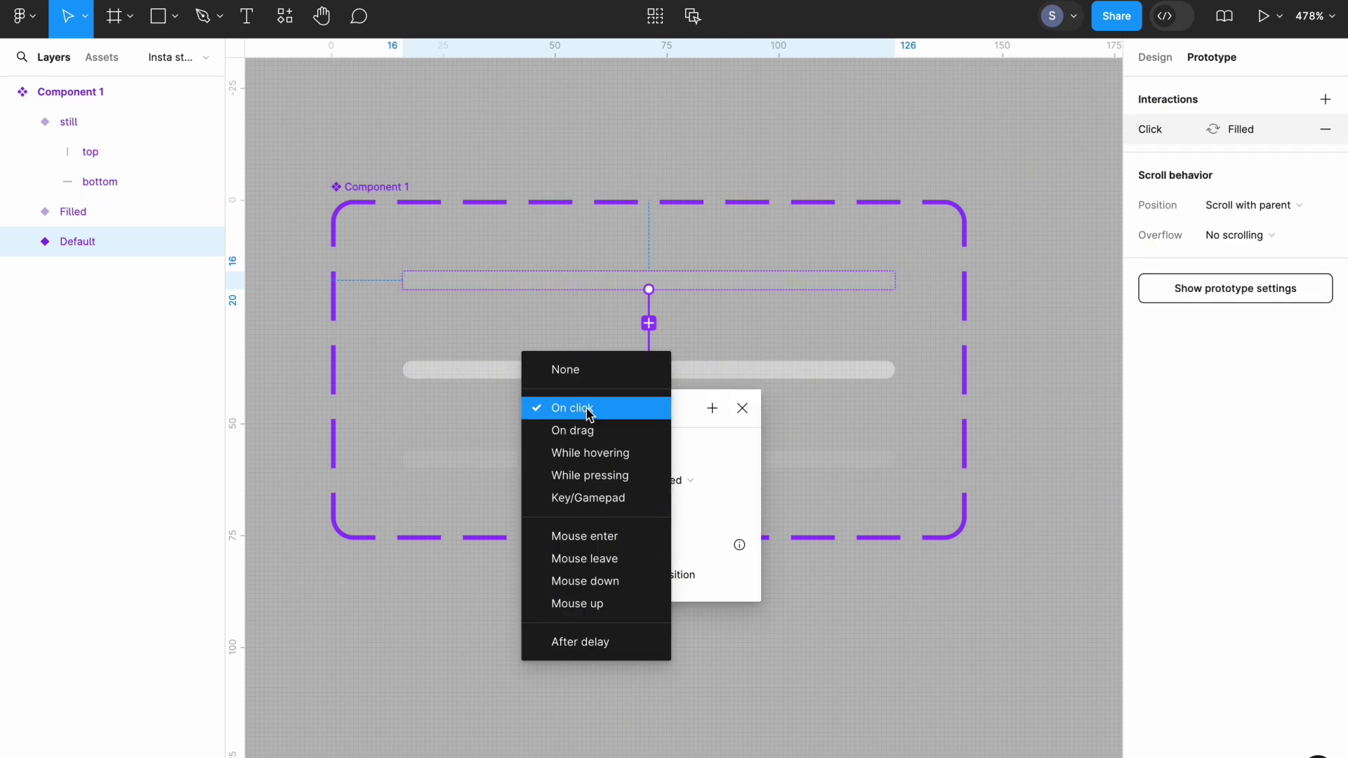
left_click(616, 642)
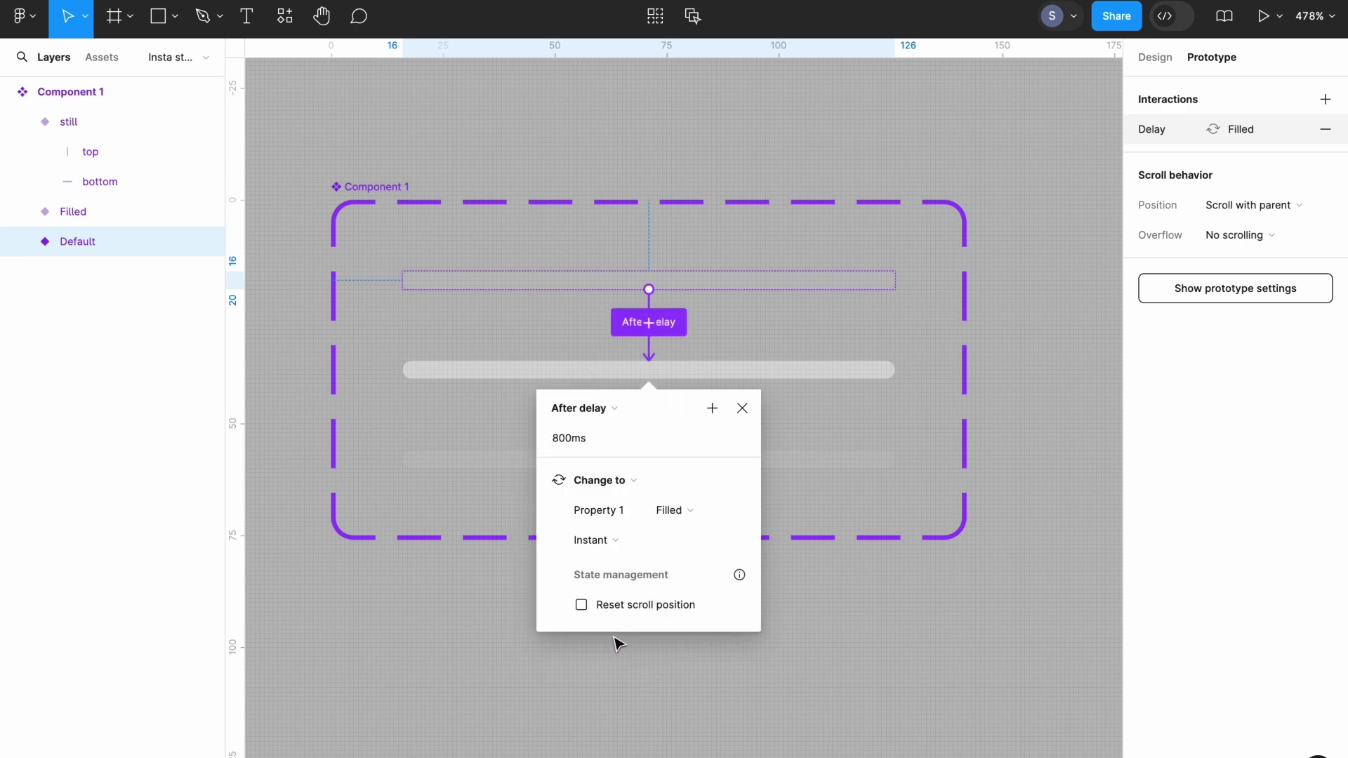
left_click(563, 439)
key("BackSpace")
key("BackSpace")
key("BackSpace")
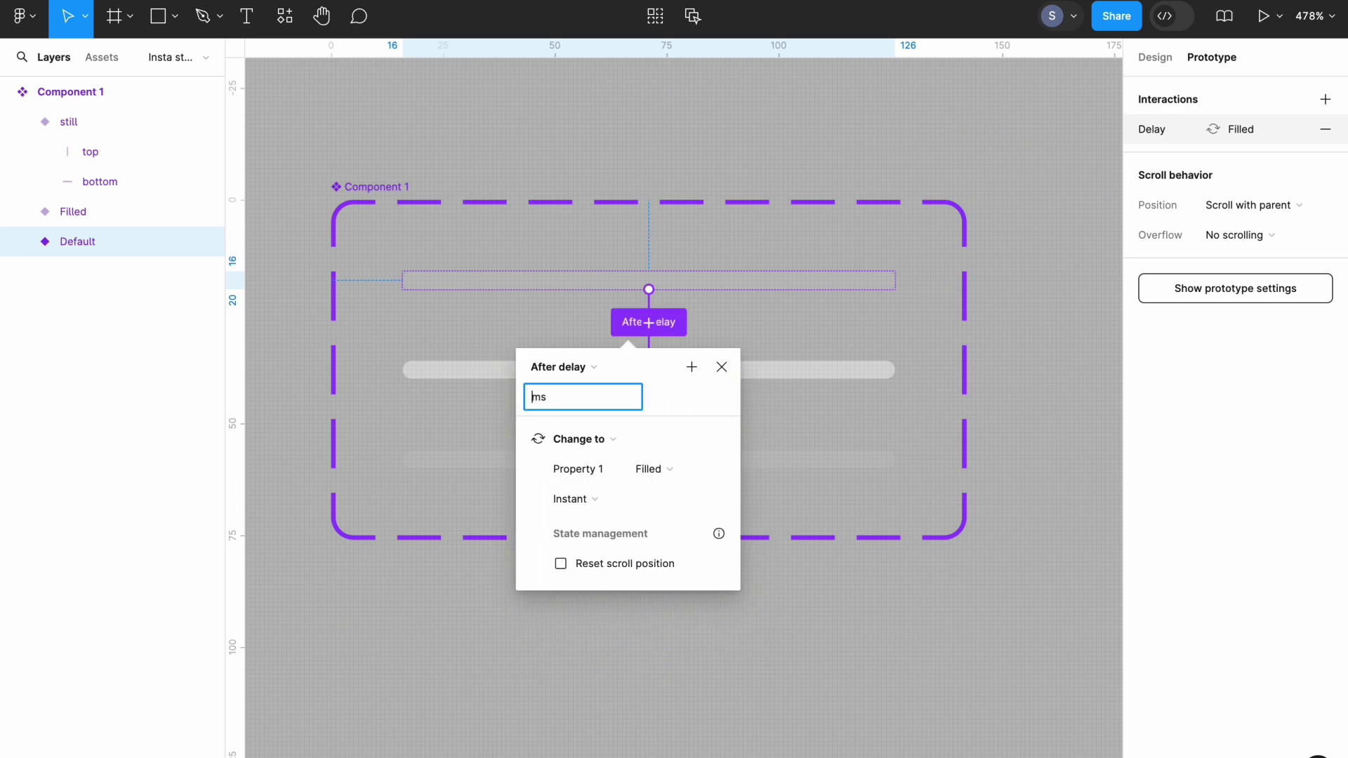
type("1")
Step: Animate the change to Filled with Smart animate, Ease in and out, and a duration of 800 ms
left_click(629, 501)
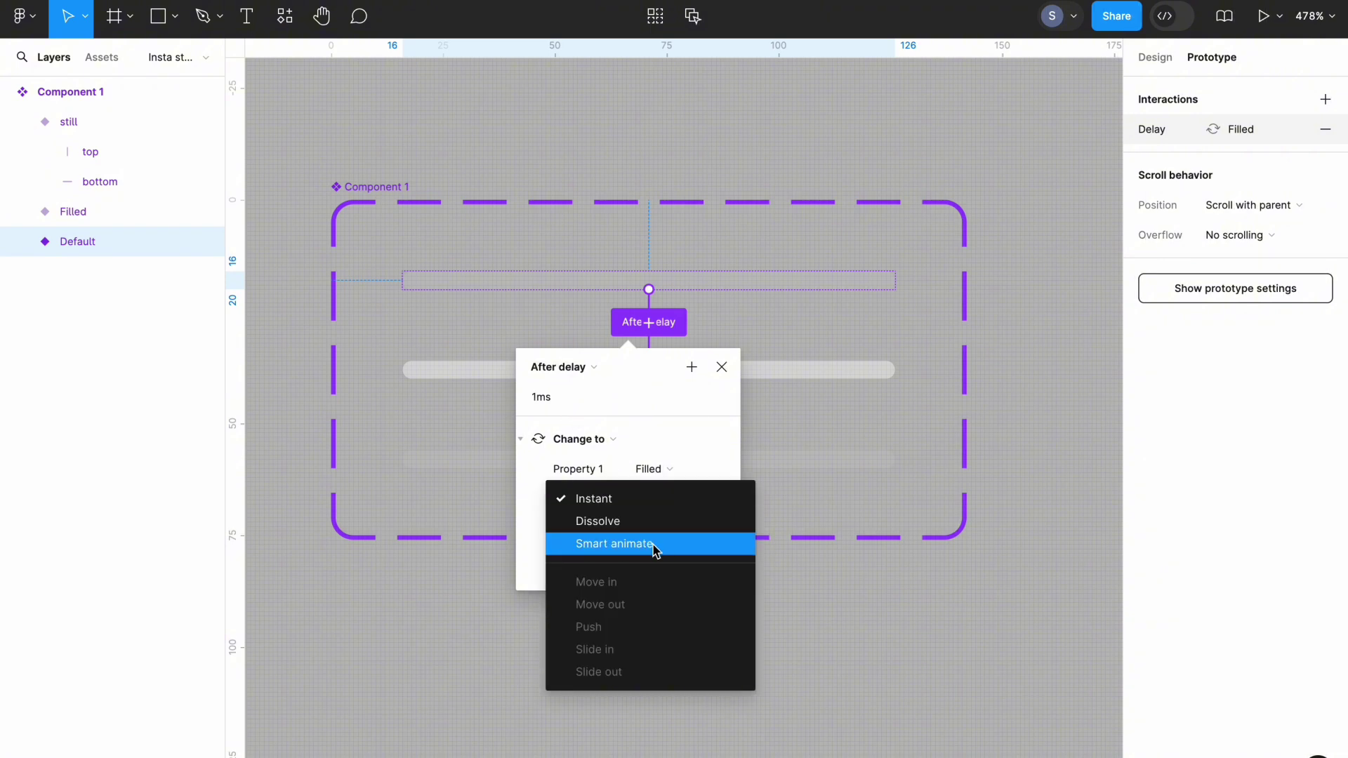
left_click(653, 545)
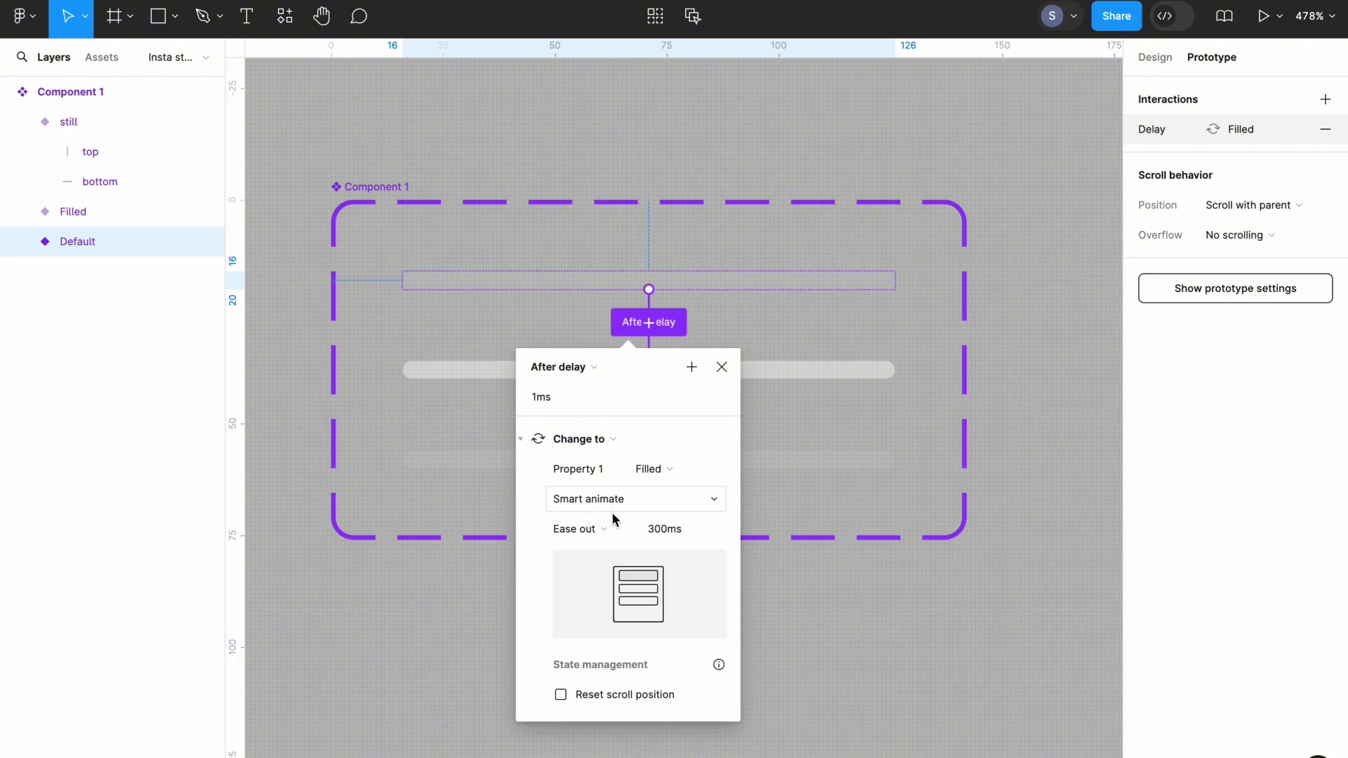
left_click(612, 523)
left_click(619, 550)
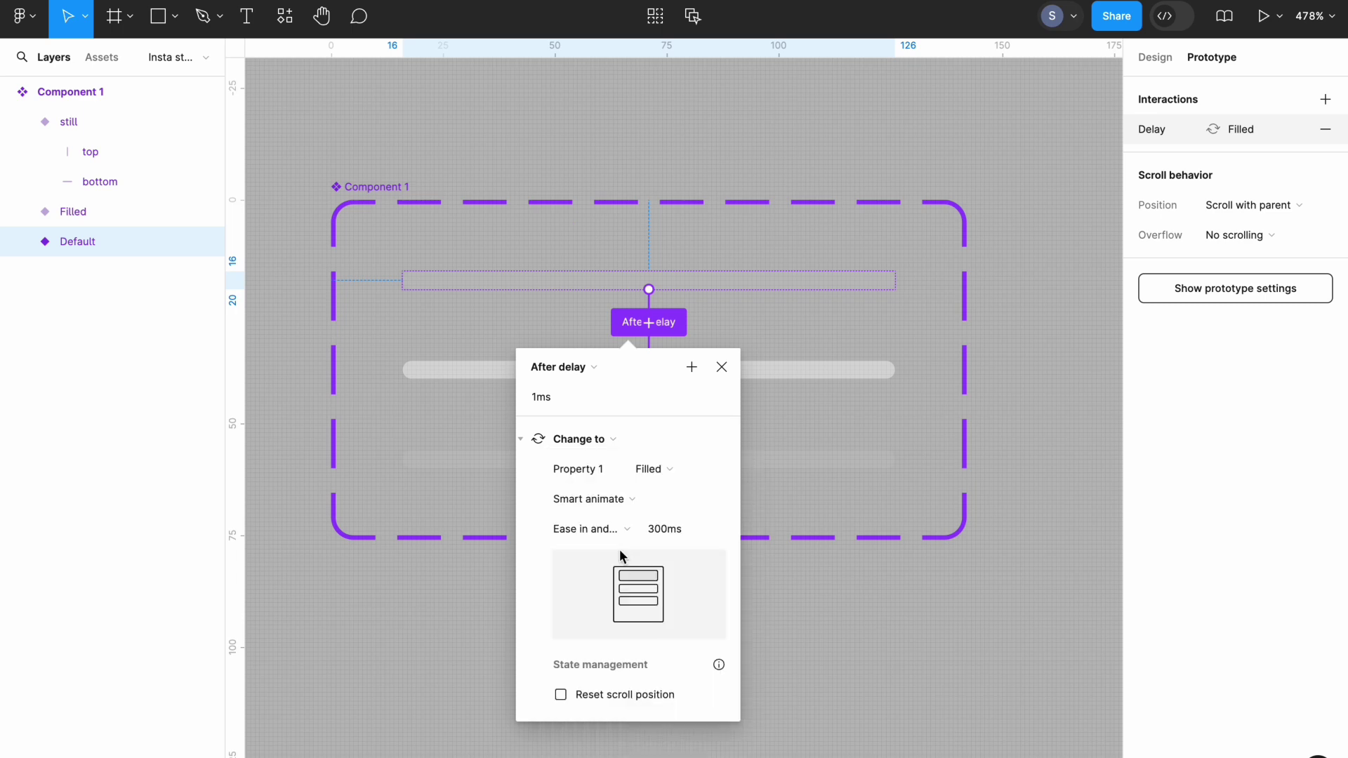
left_click(656, 529)
left_click(655, 529)
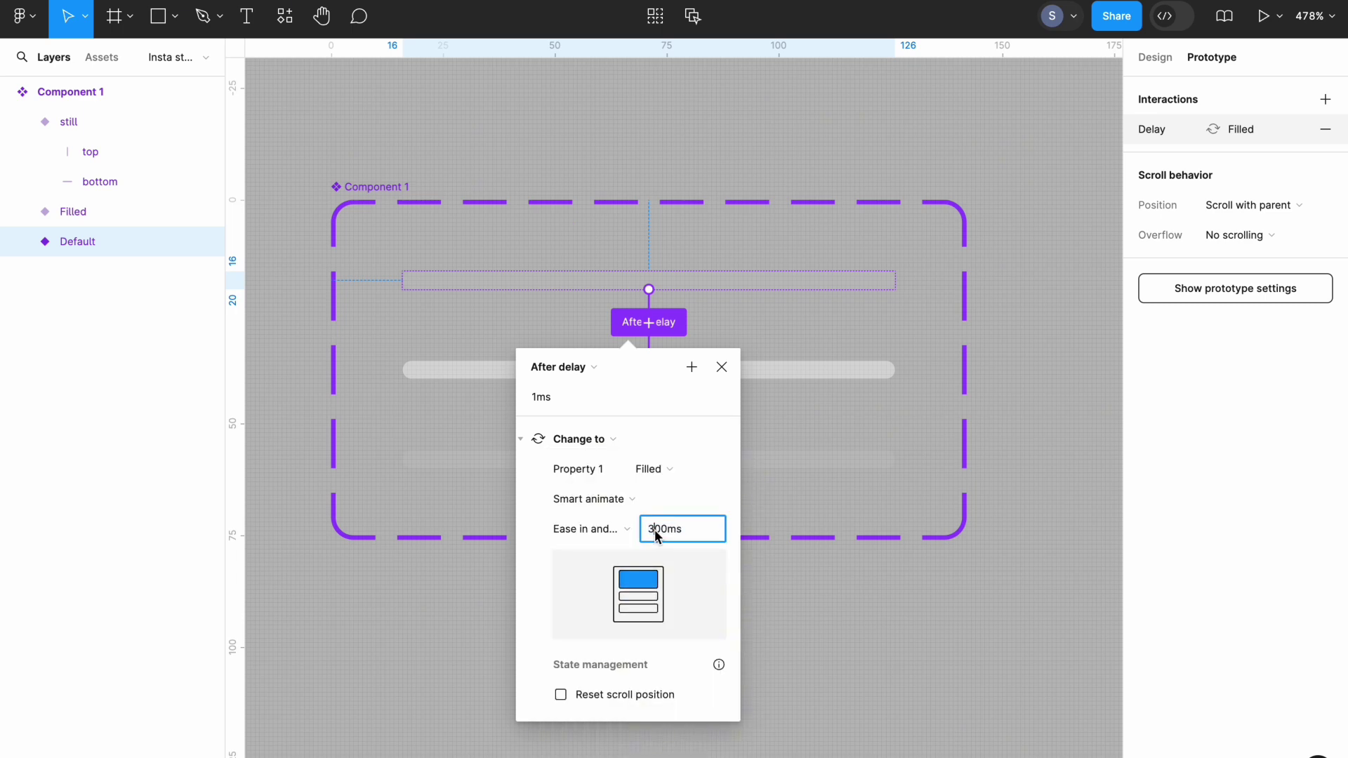
key("BackSpace")
type("8")
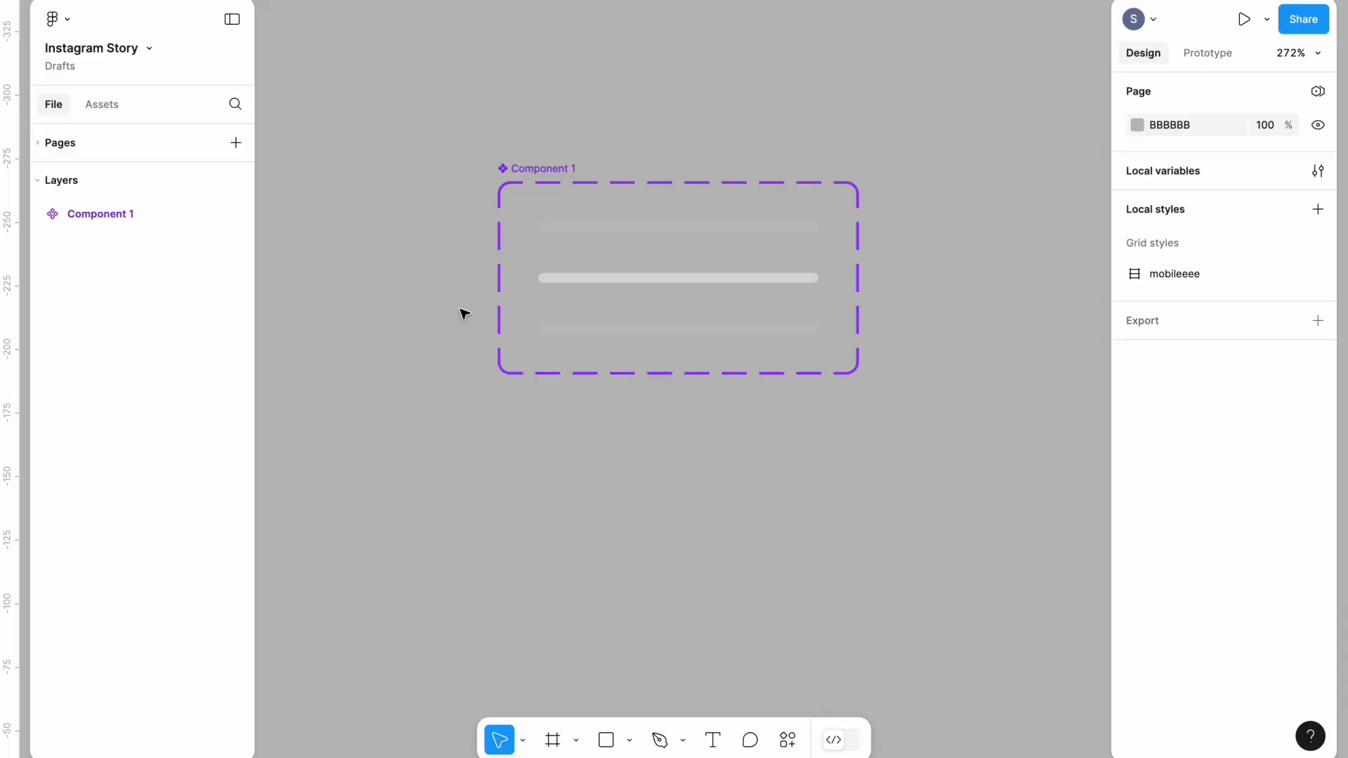
Step: Place a 100 × 100 rectangle on the empty canvas below the bar component
left_click(624, 744)
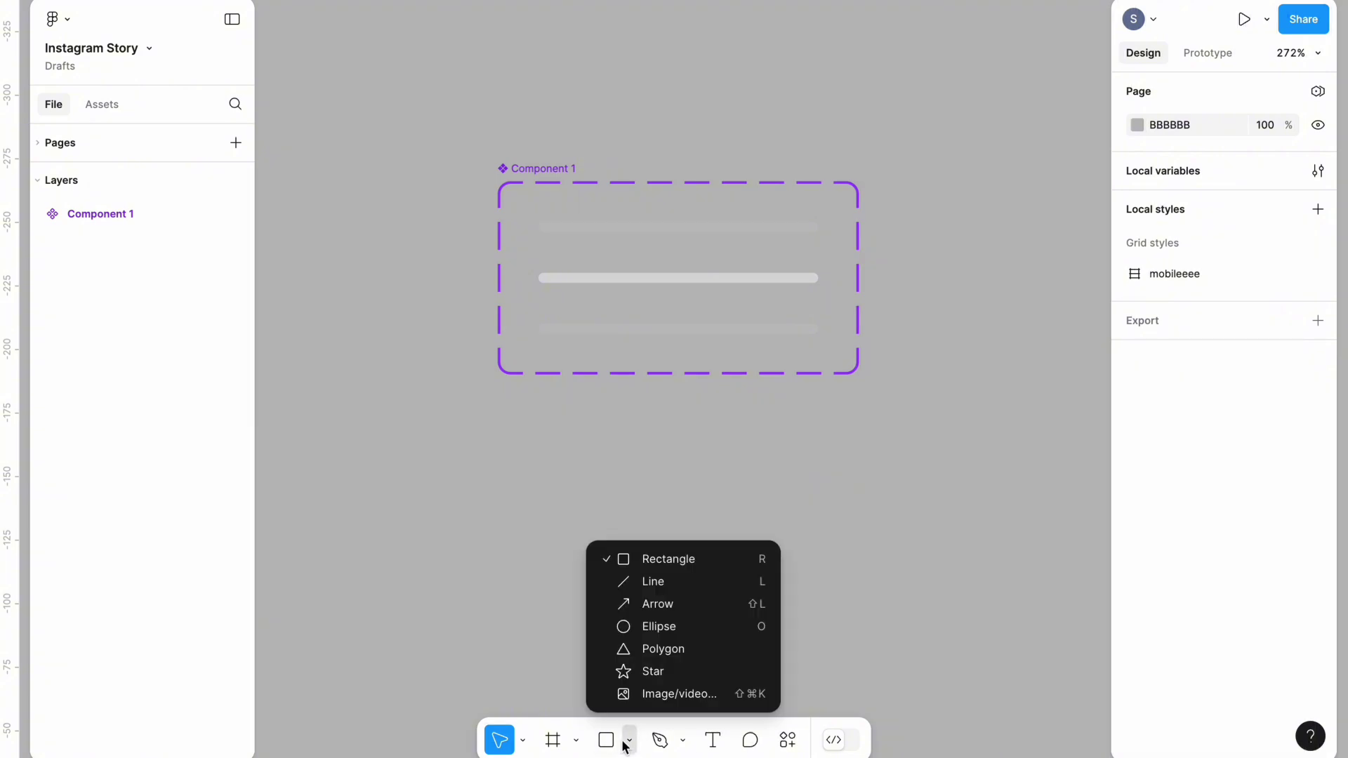
left_click(678, 559)
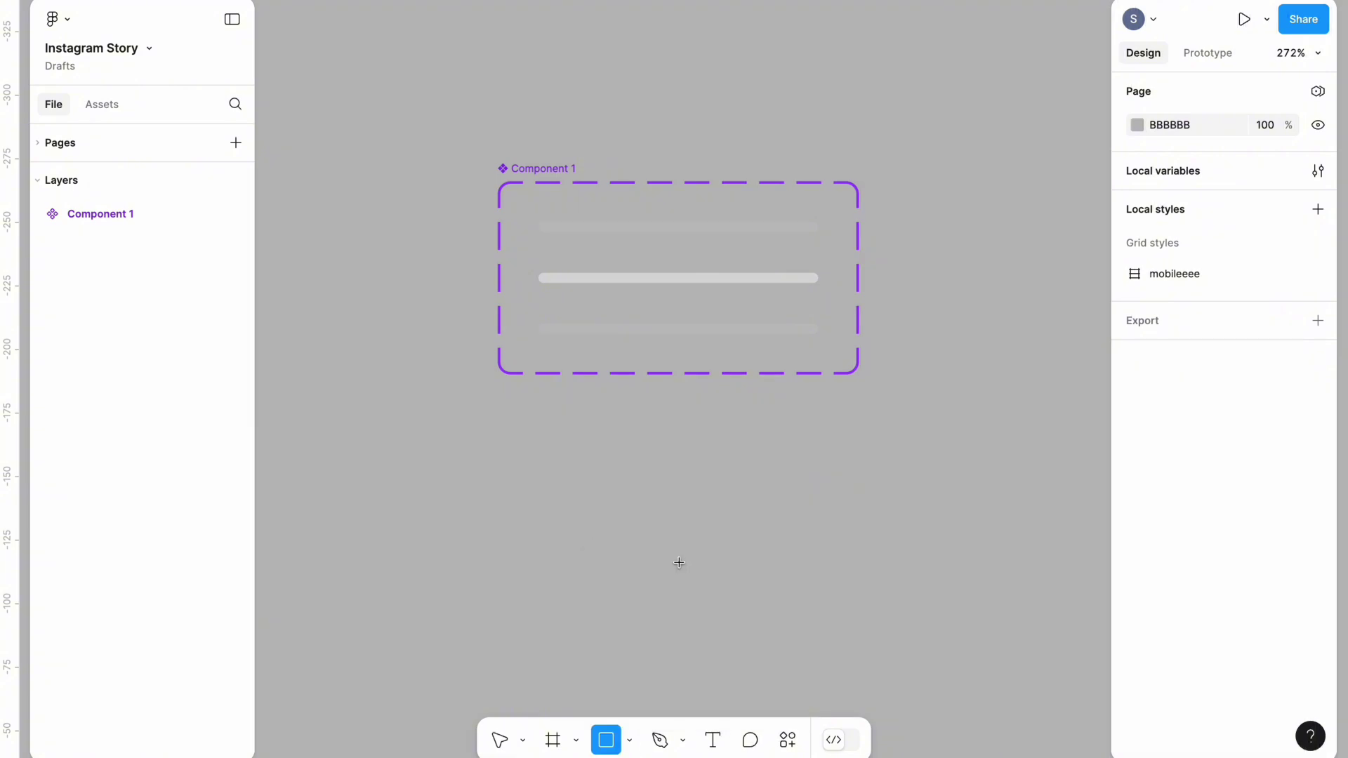
scroll(587, 322, "down", 5)
scroll(587, 322, "right", 2)
scroll(618, 336, "down", 3)
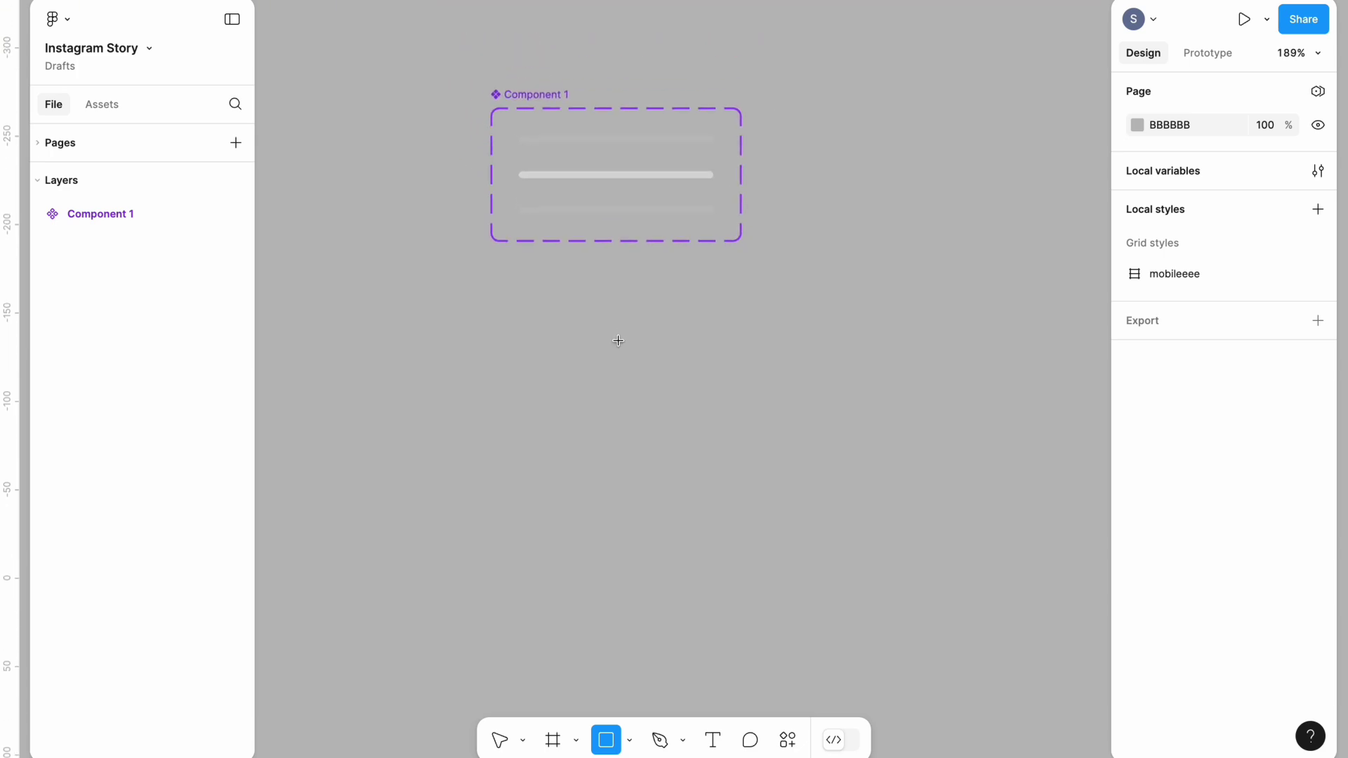
scroll(617, 336, "down", 3)
scroll(617, 336, "right", 3)
left_click(617, 337)
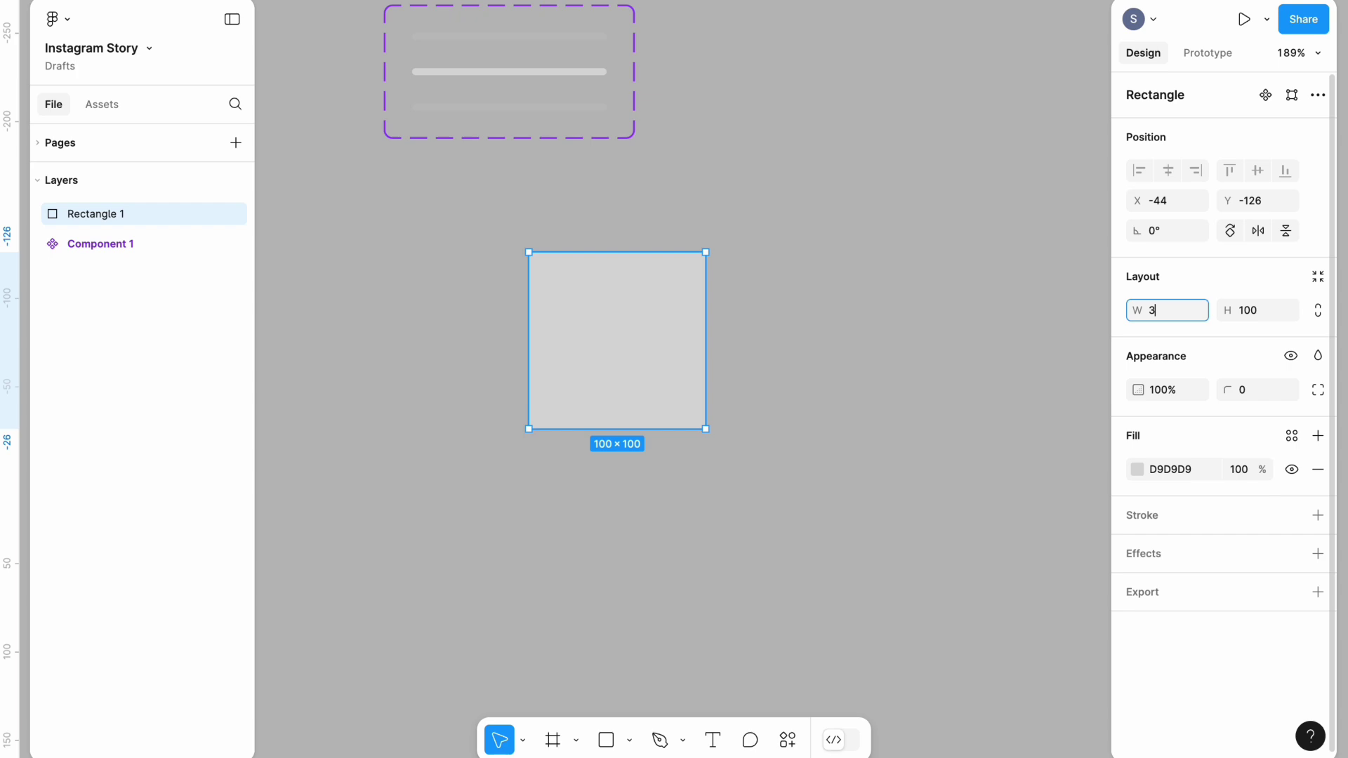
Step: Resize the rectangle to 393 × 852 and switch its fill type to Video
type("393")
left_click(1262, 306)
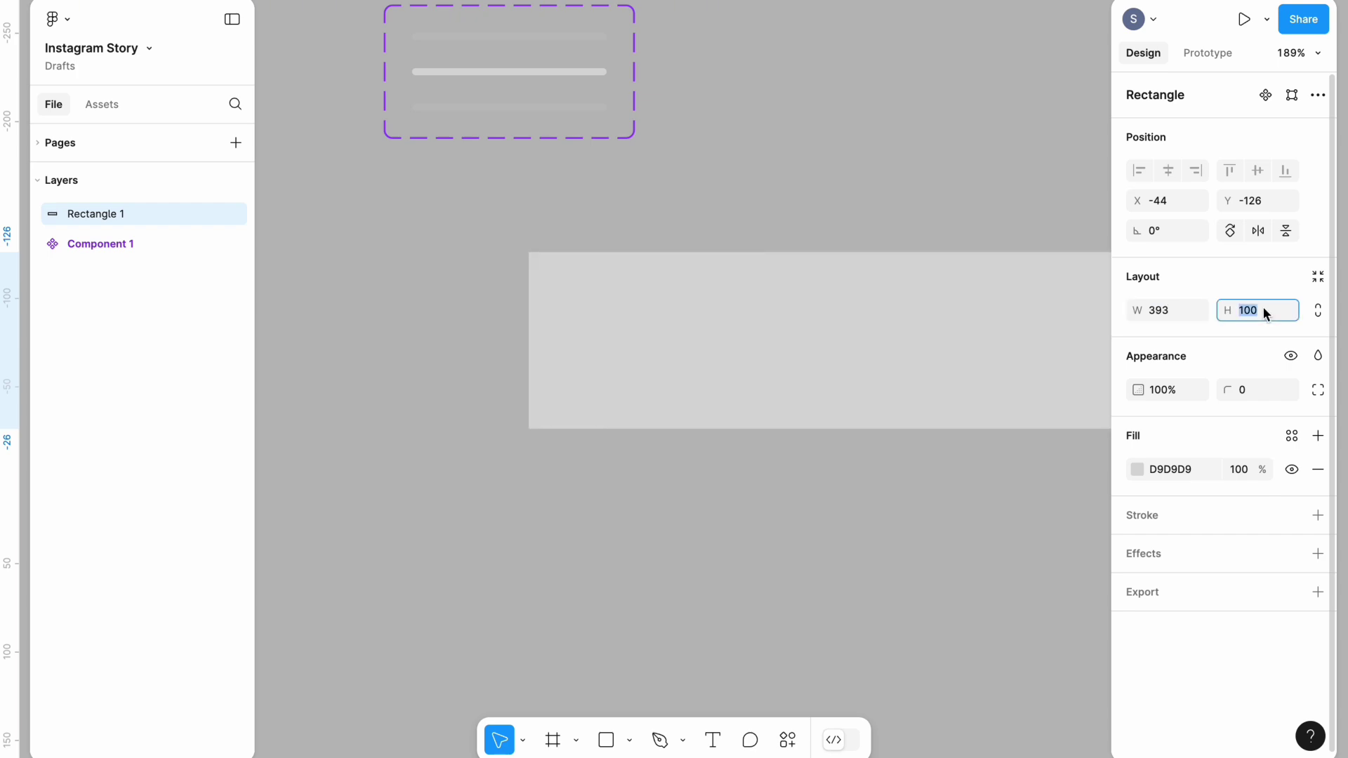
key("BackSpace")
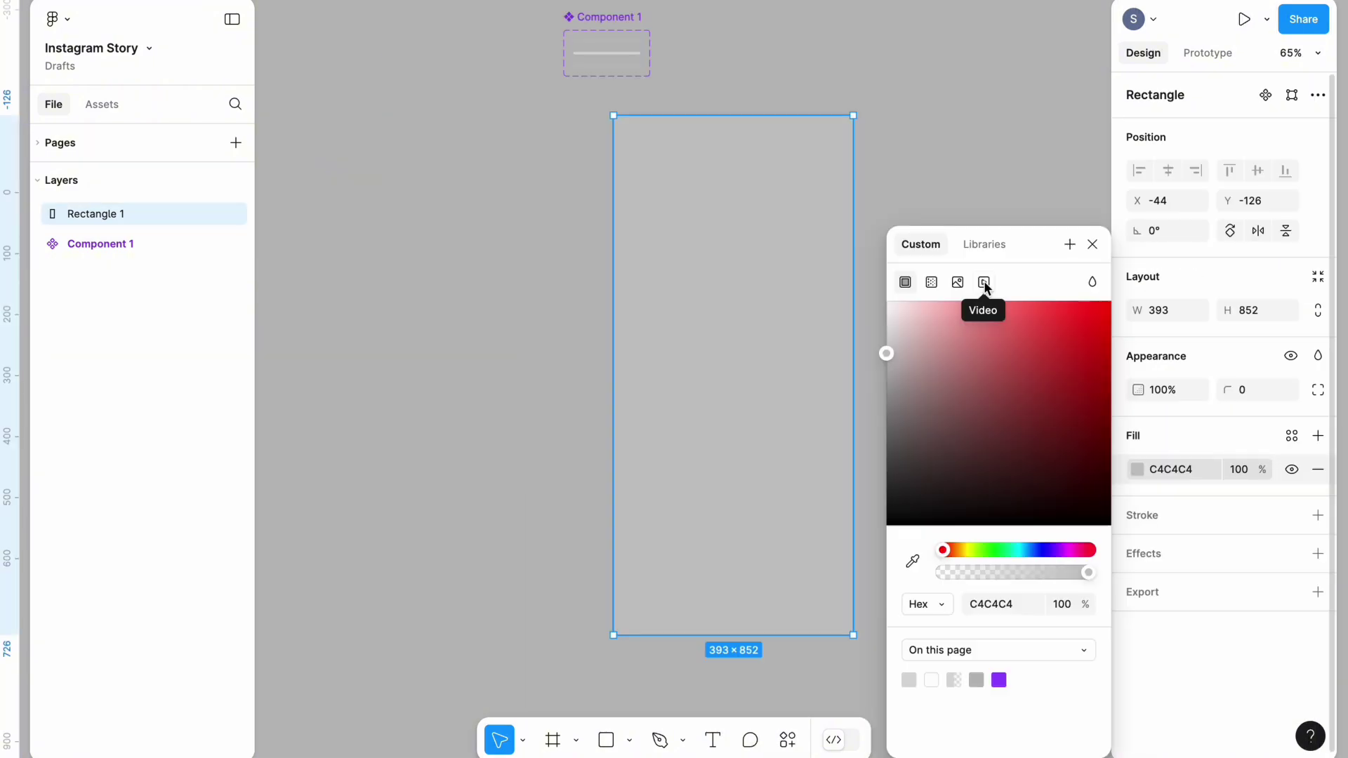
left_click(984, 283)
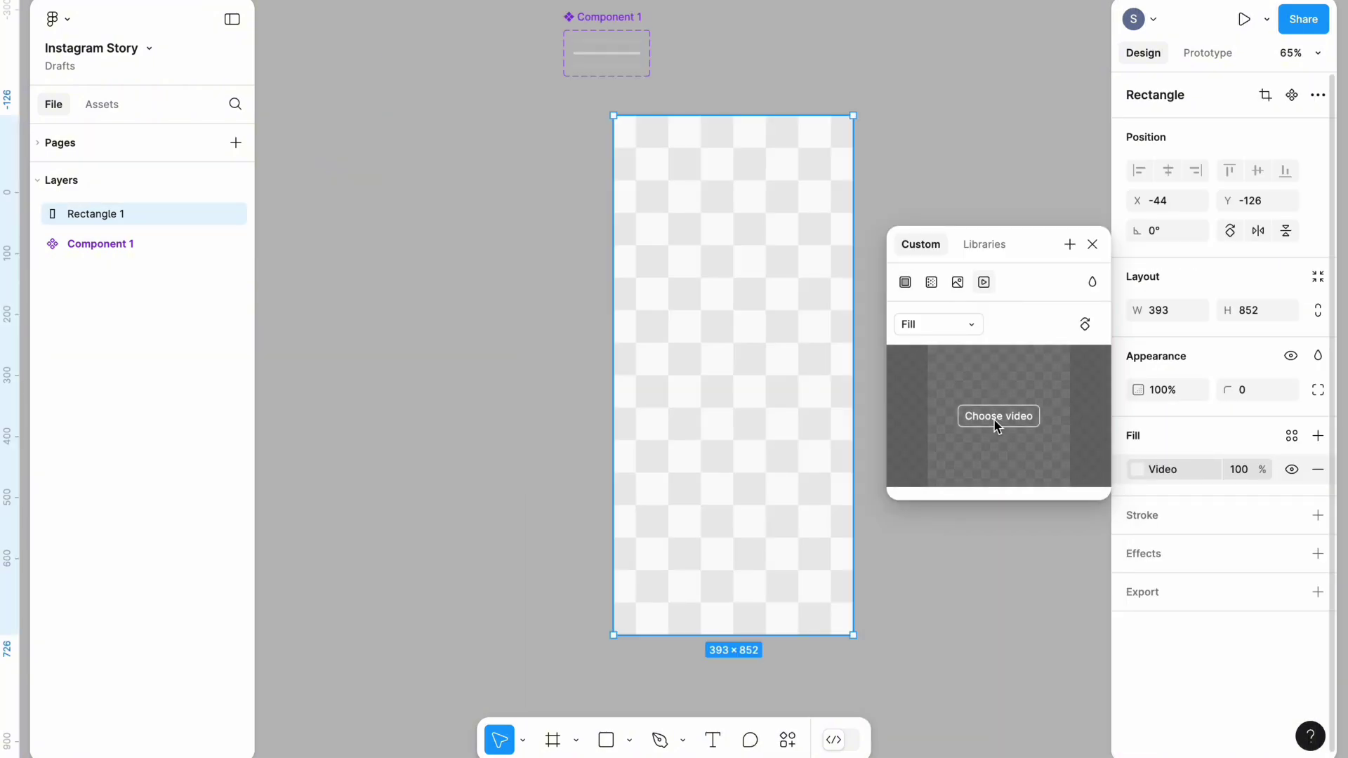
Step: Load the video 5329479-uhd_2160_4096_25fps.mp4 from the recent files as the rectangle's fill
left_click(995, 417)
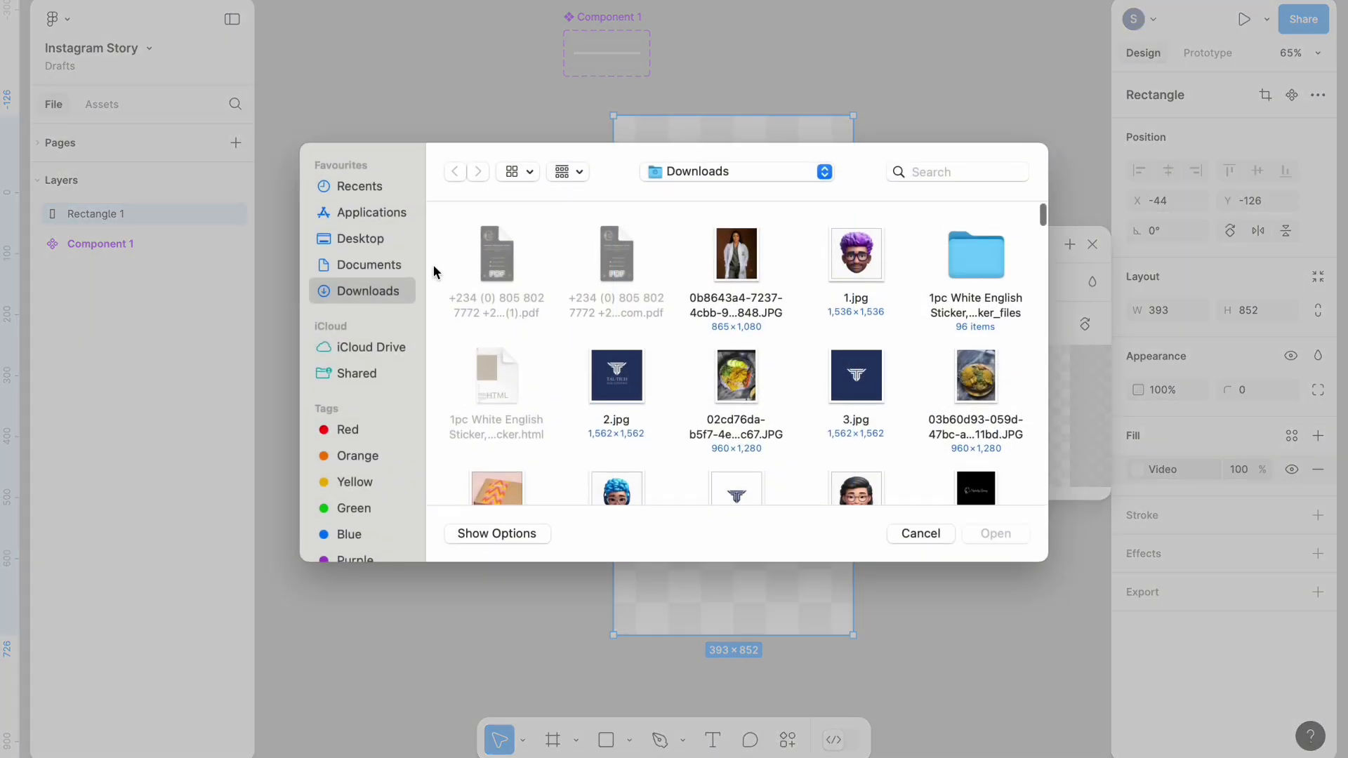
left_click(359, 186)
left_click(795, 277)
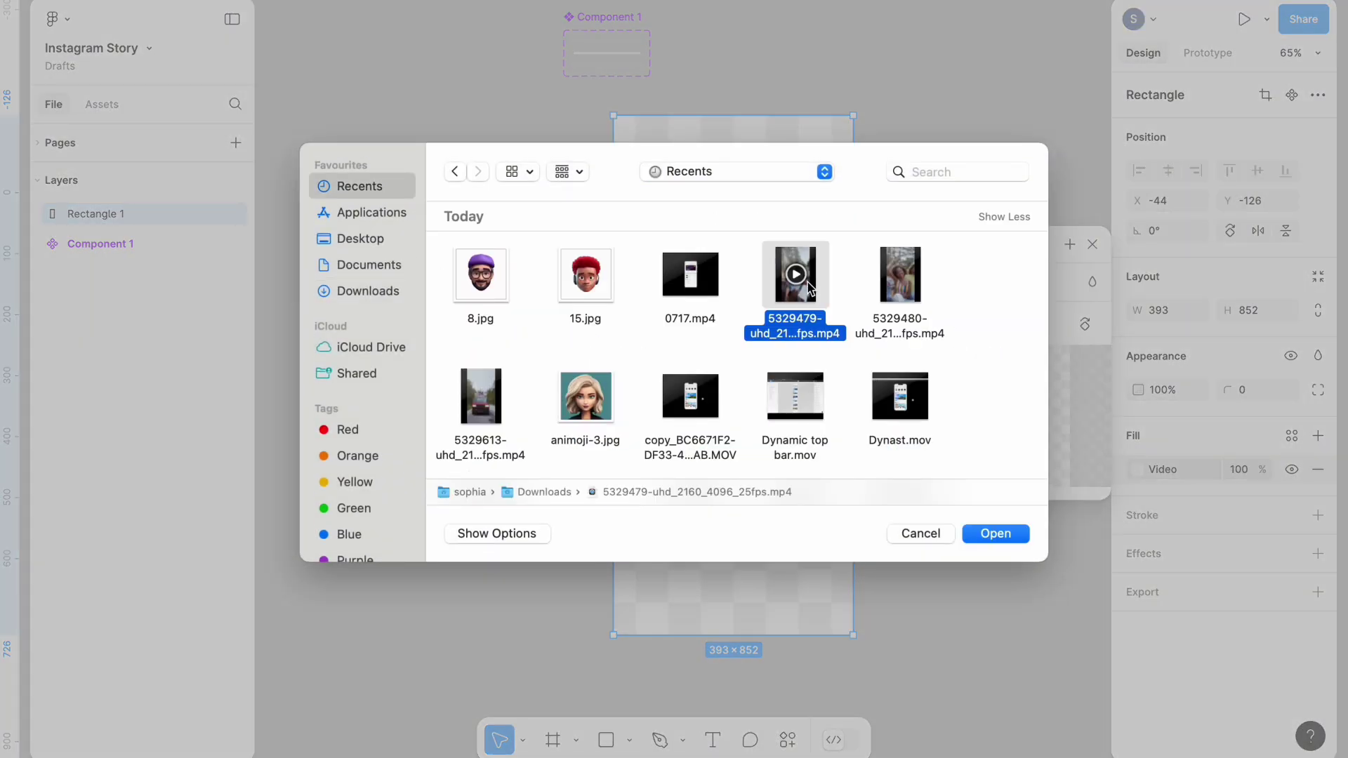
left_click(995, 533)
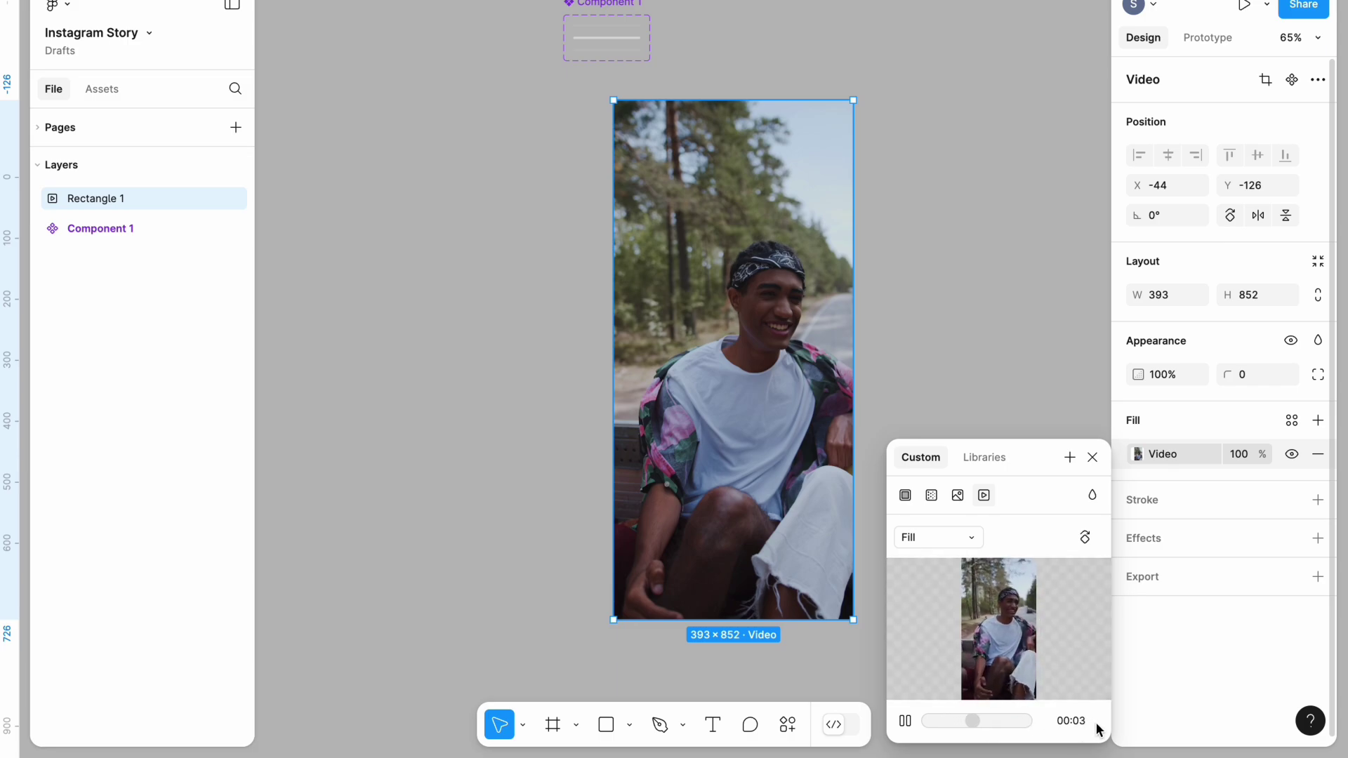
Step: Review the After delay interaction on the Default variant of the bar component
scroll(1095, 731, "up", 2)
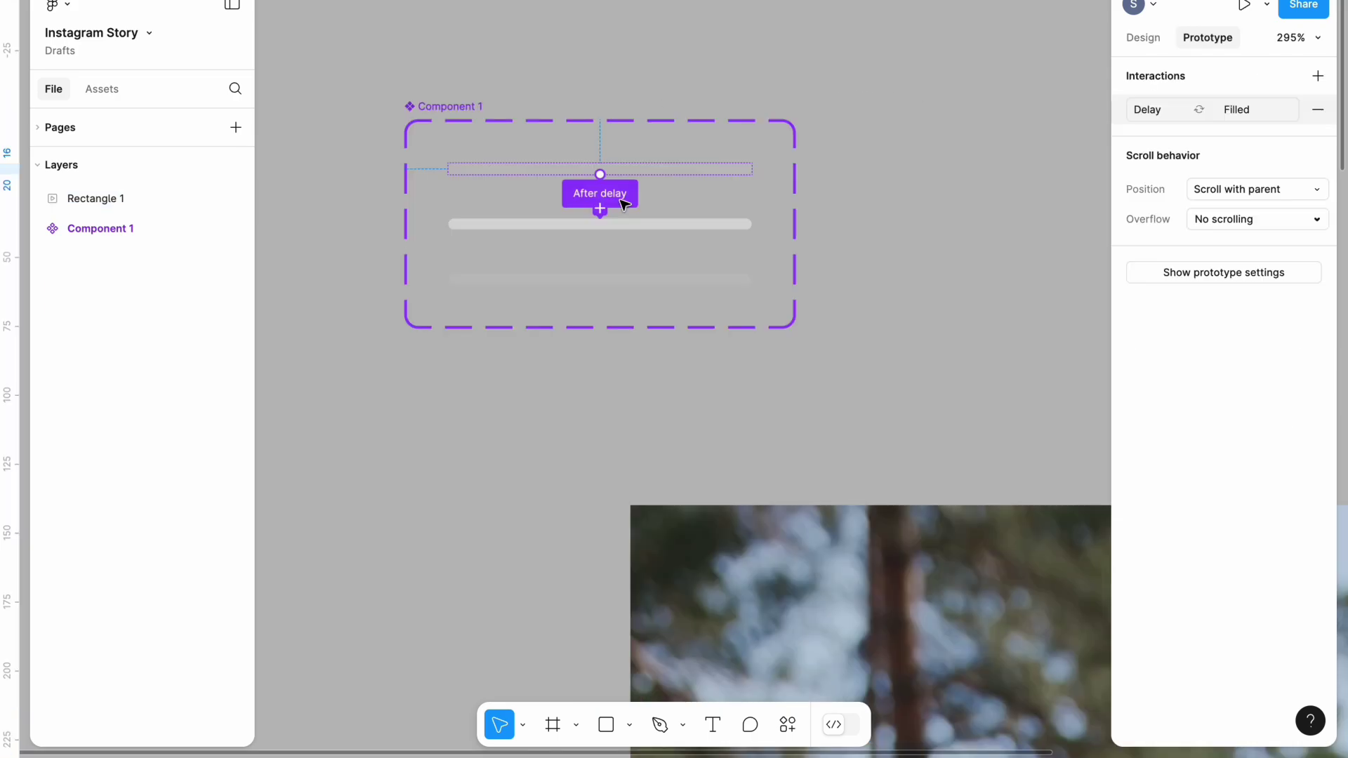
left_click(624, 205)
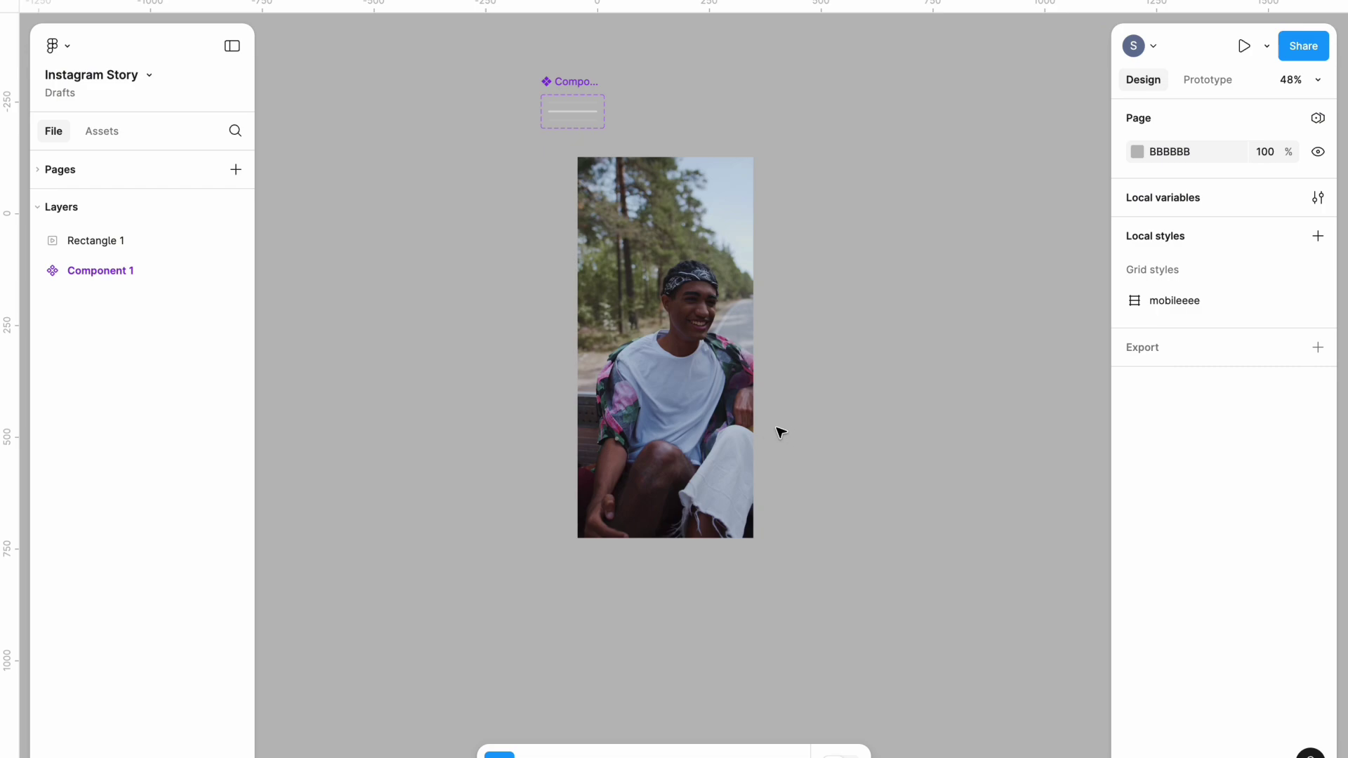
Step: Duplicate the video rectangle twice, placing the copies in a row beside it at X 400 and X 844
left_click(732, 427)
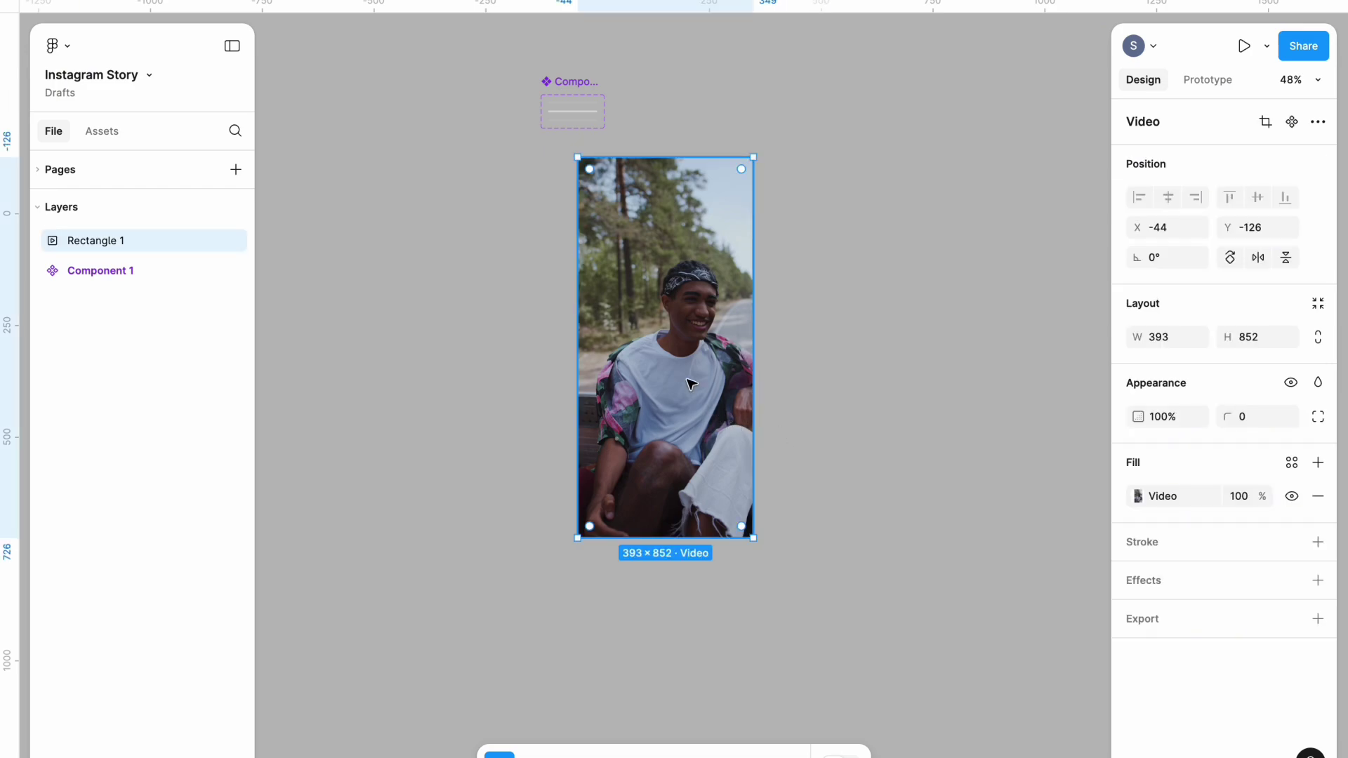
key("ctrl+d")
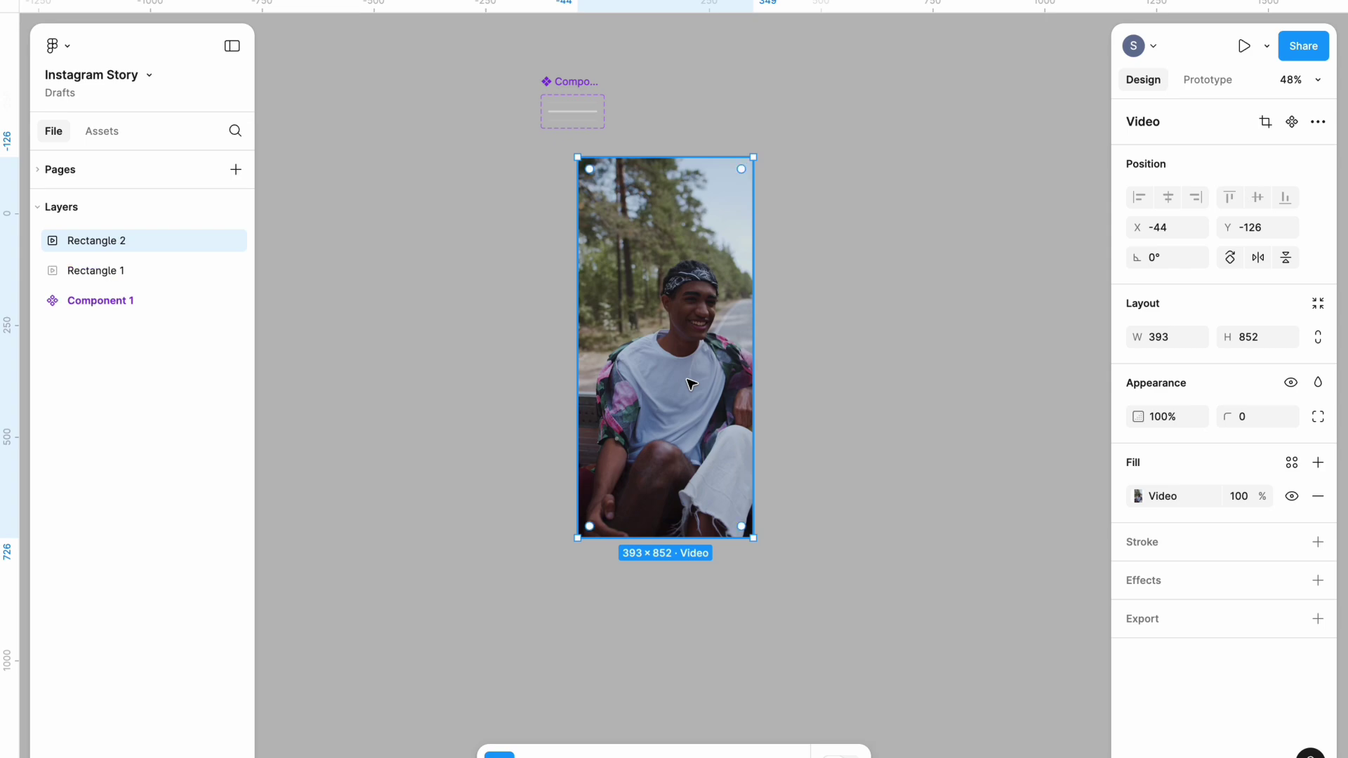
left_click_drag(692, 384, 889, 382)
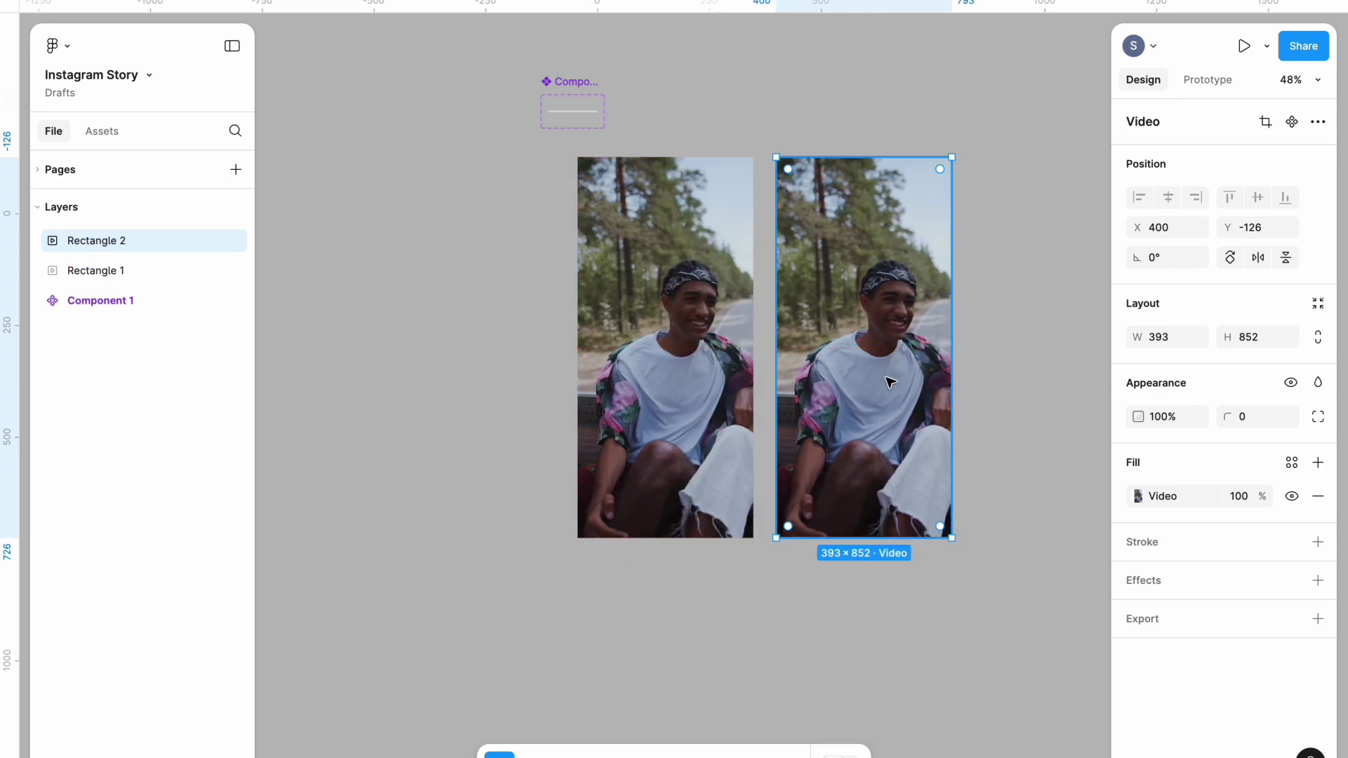
scroll(890, 383, "right", 3)
key("ctrl+d")
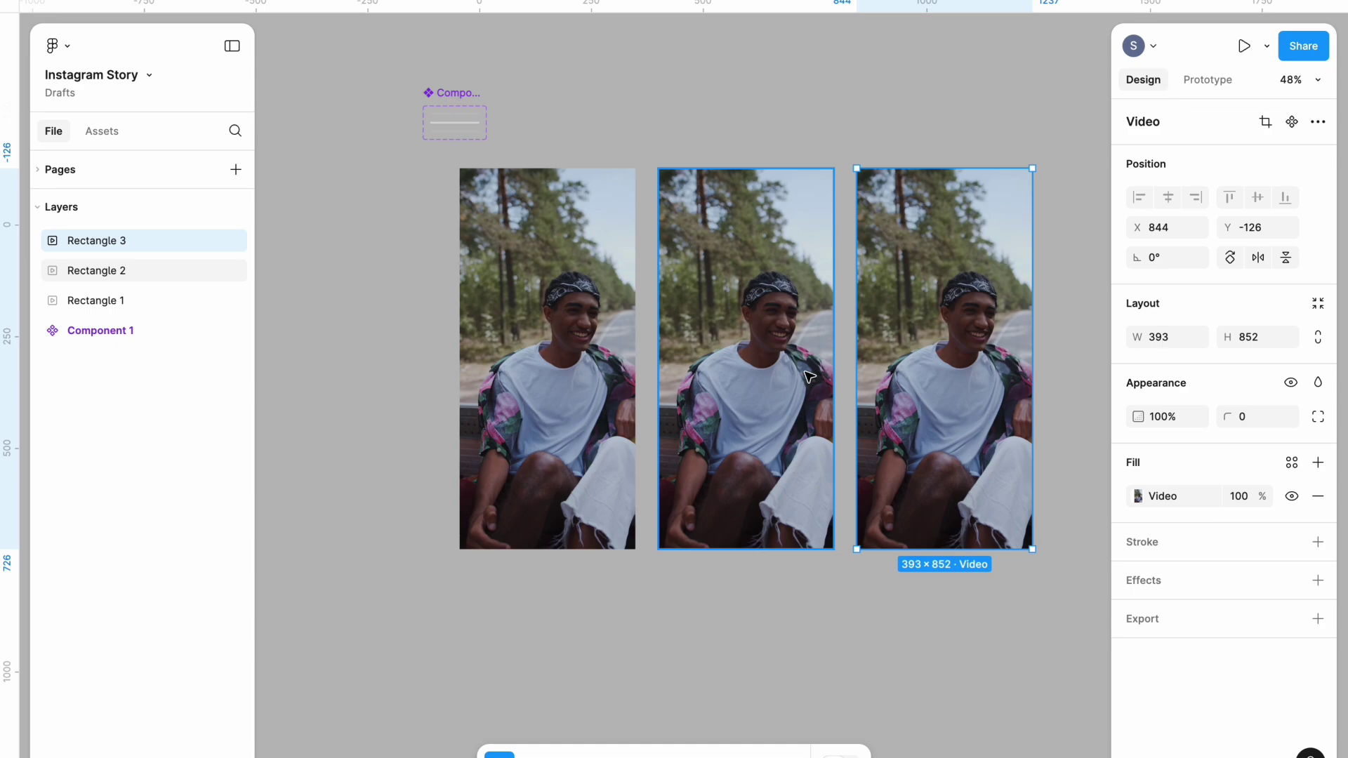
Step: Replace the middle rectangle's video fill with 5329480-uhd_2160_4096_25fps.mp4 from the recent files
left_click(775, 368)
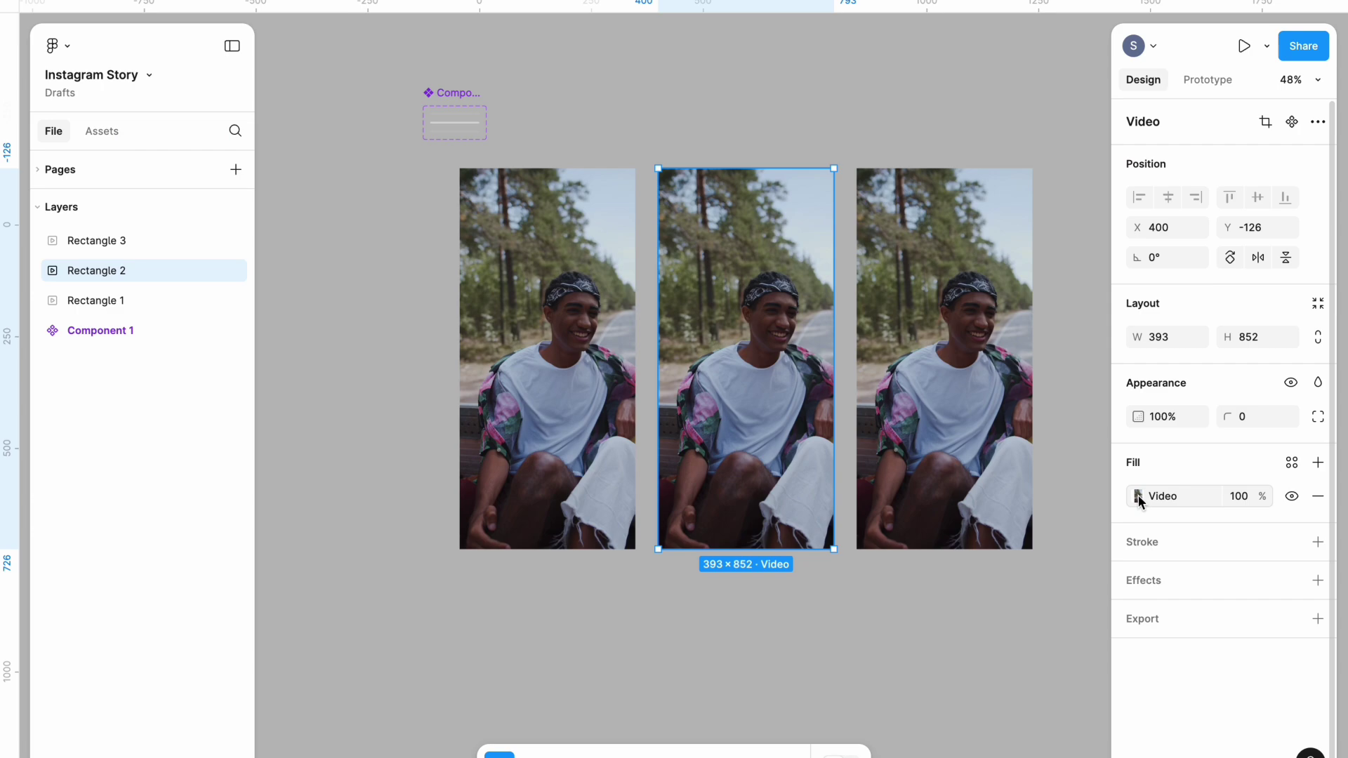
left_click(1138, 496)
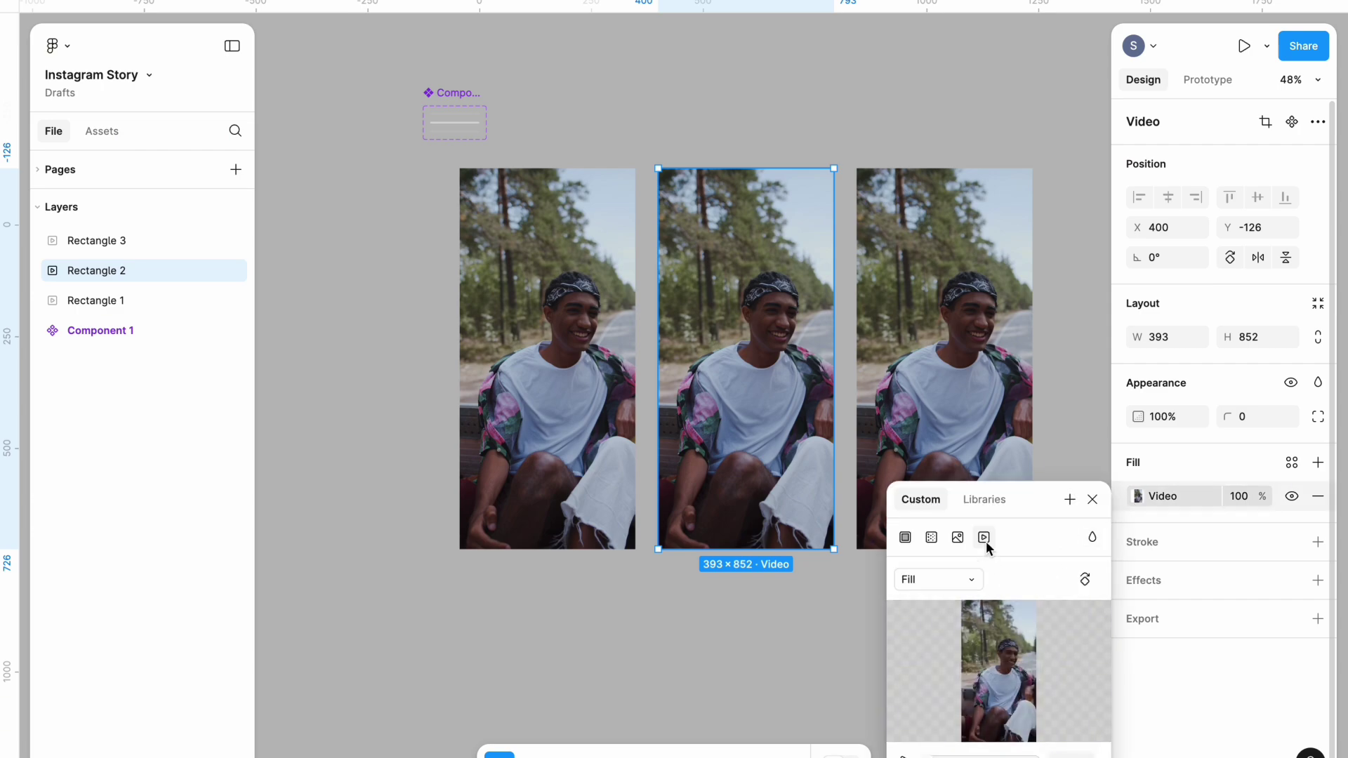
left_click(1000, 671)
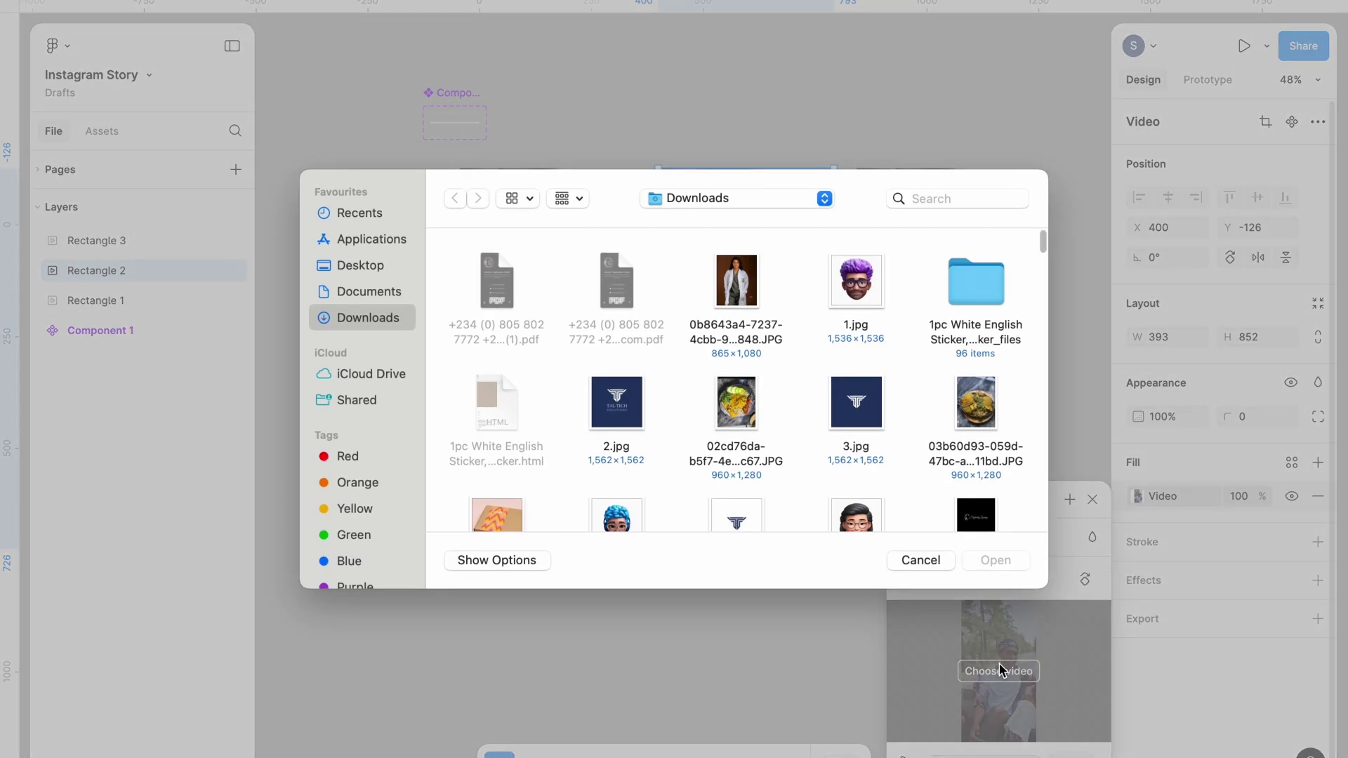
left_click(357, 212)
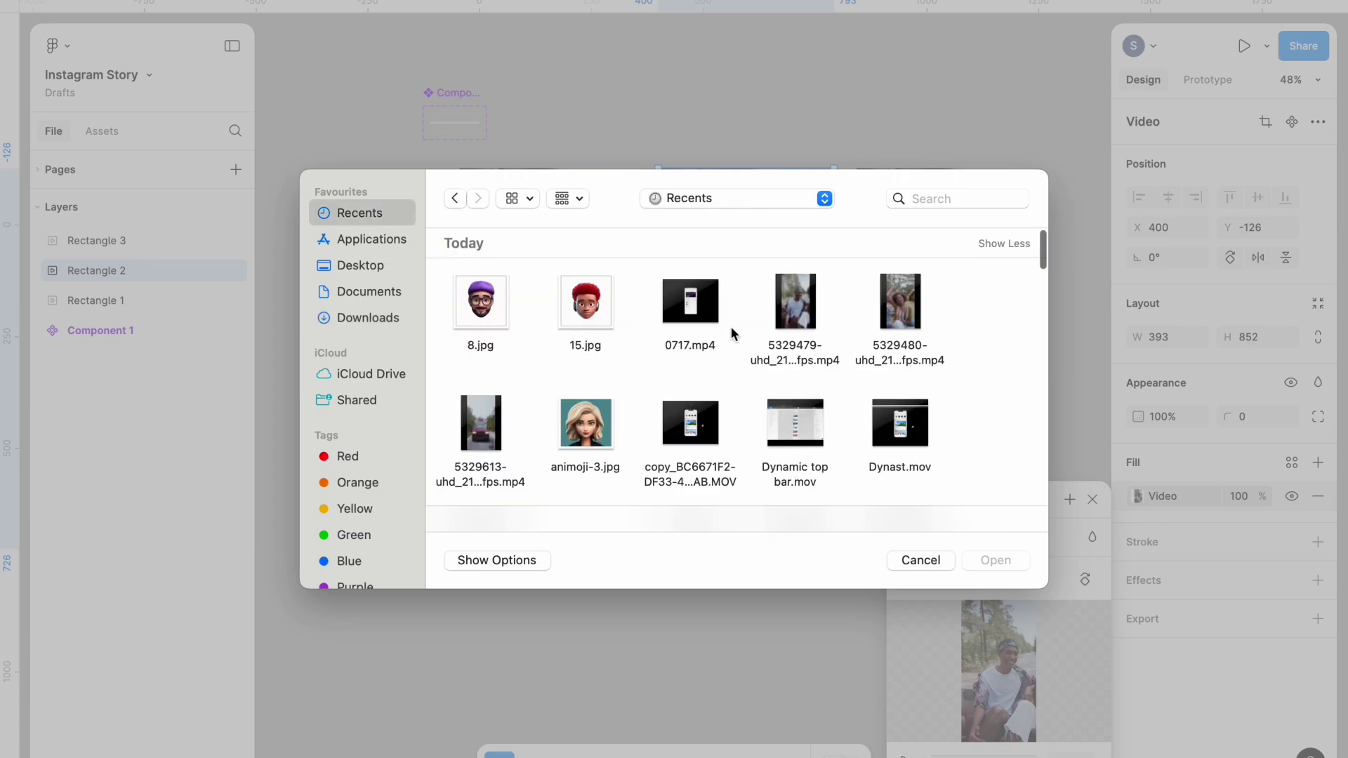
left_click(900, 324)
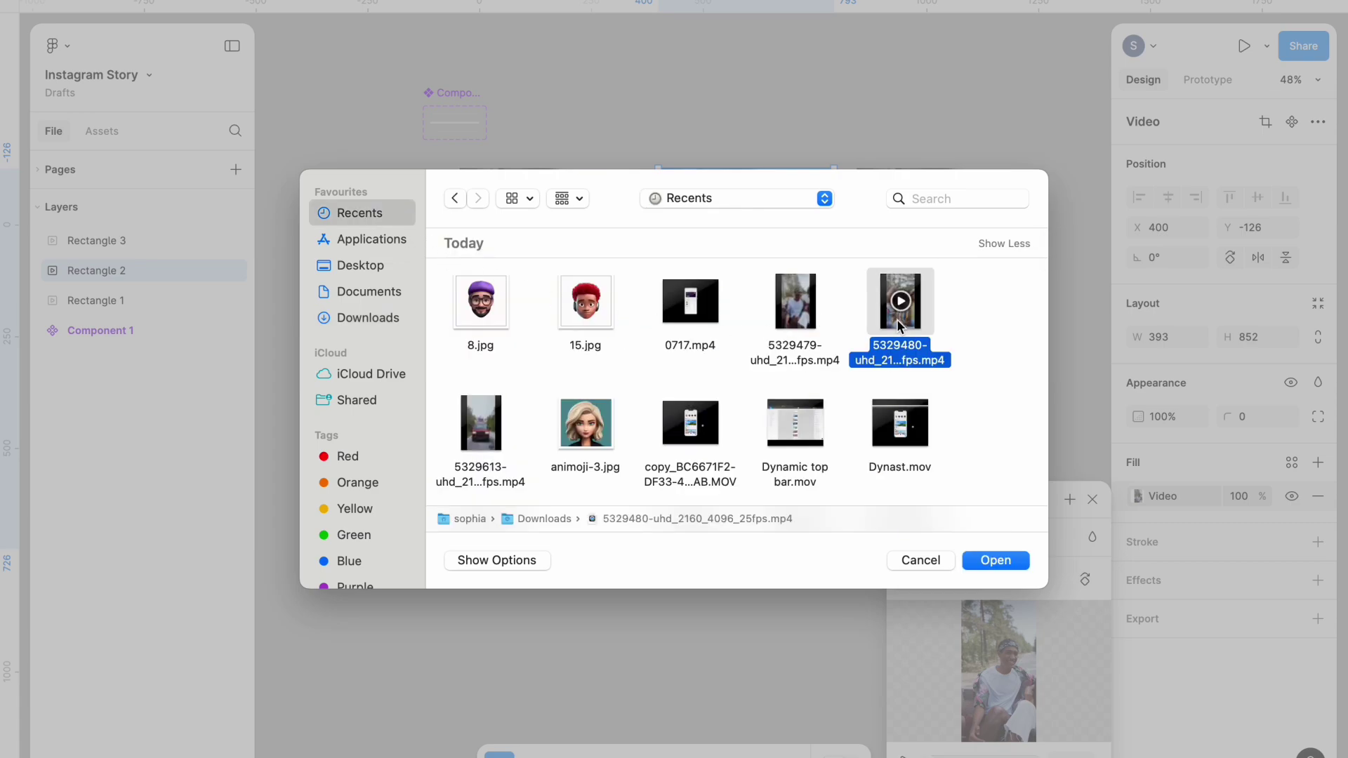
left_click(988, 561)
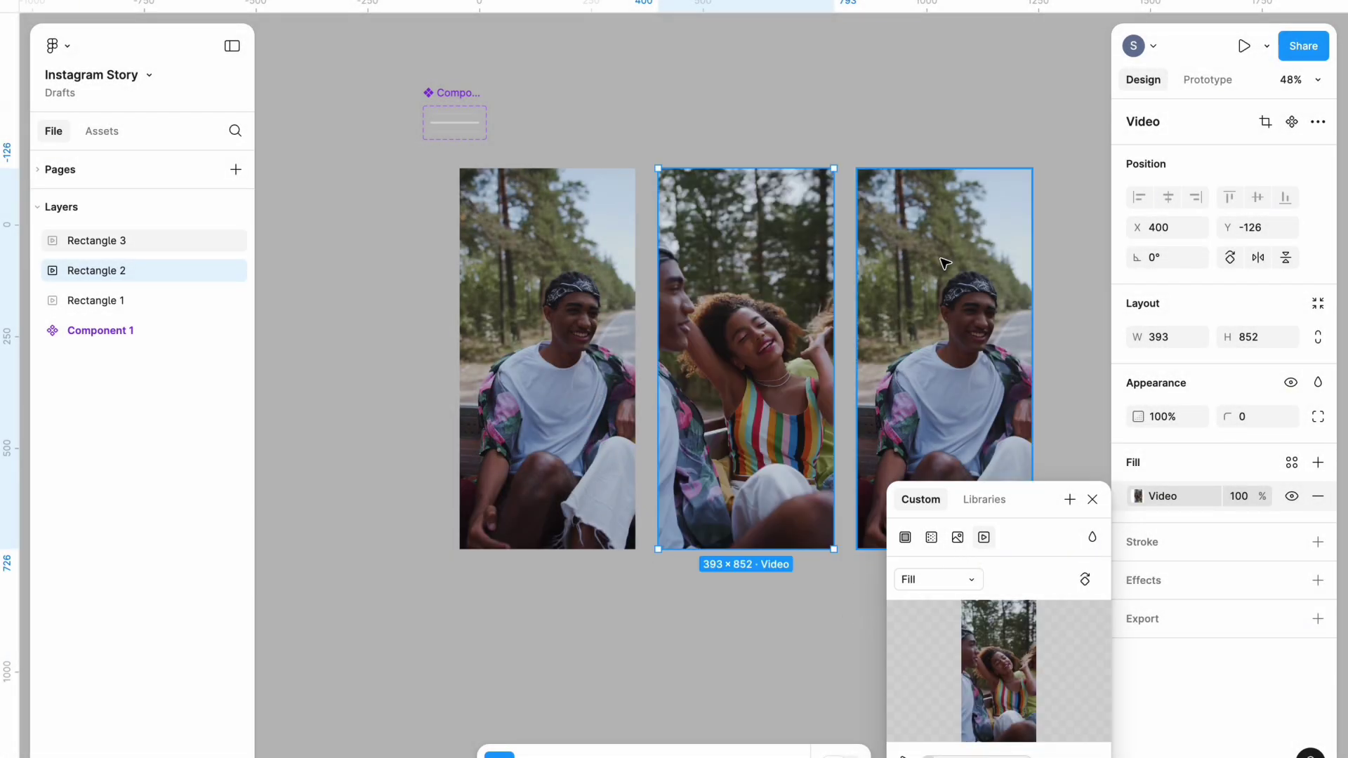
Step: Replace the third rectangle's video fill with the recent 5329613 mp4 clip of the red van
left_click(944, 263)
left_click(1138, 496)
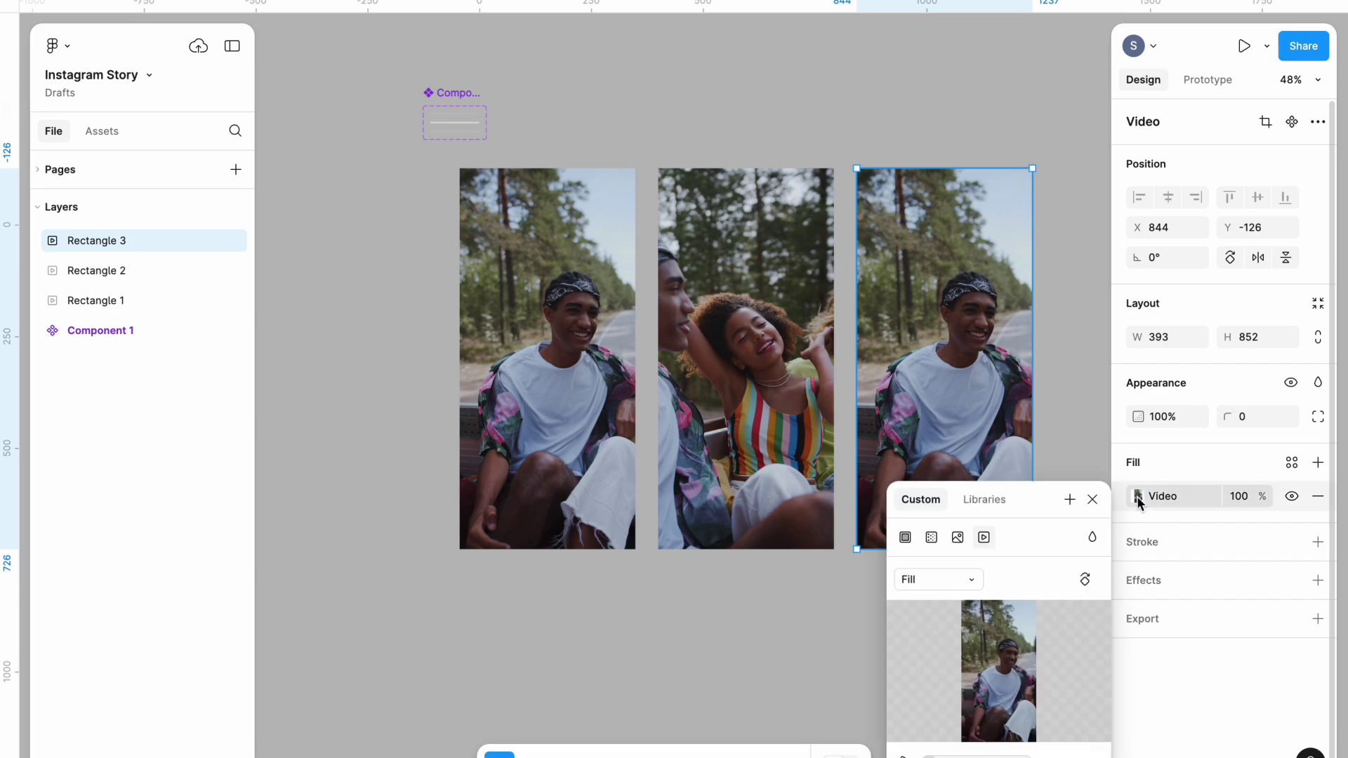
left_click(1004, 669)
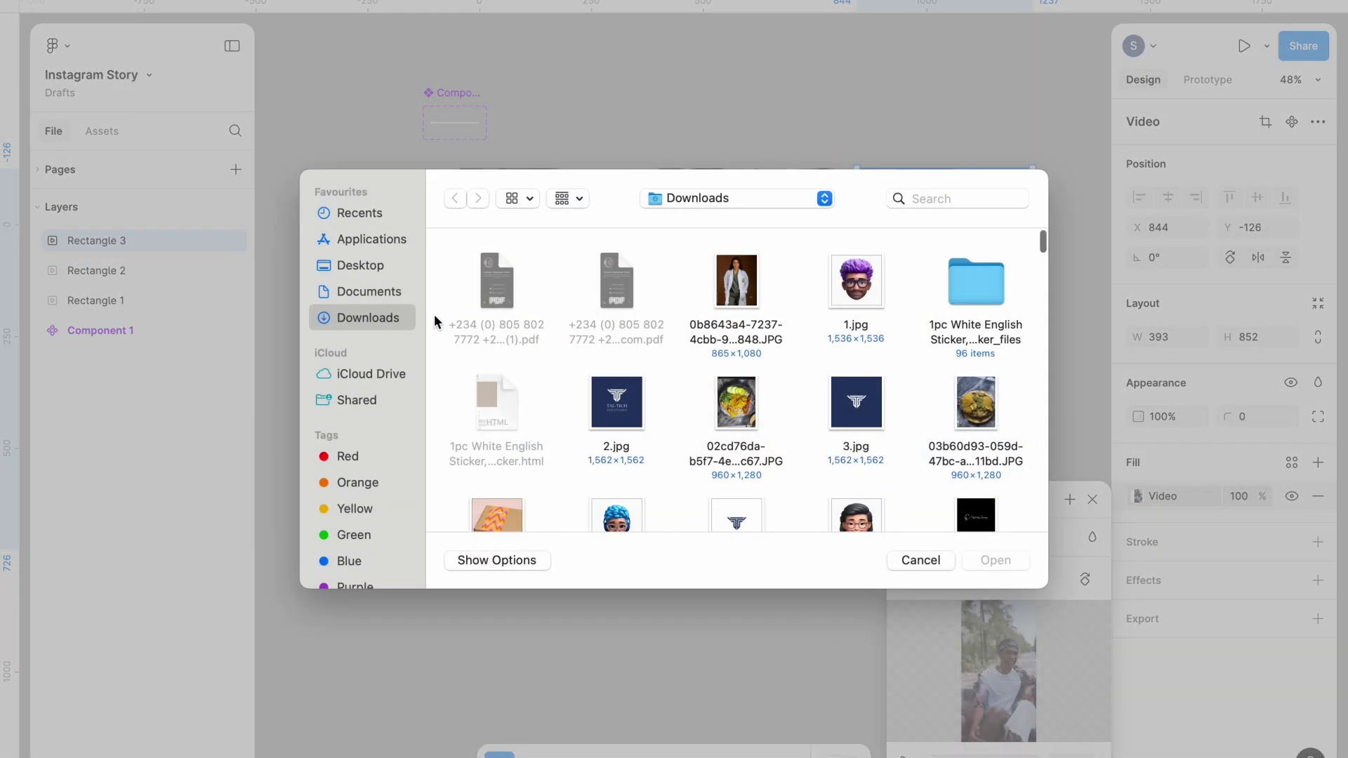
left_click(359, 214)
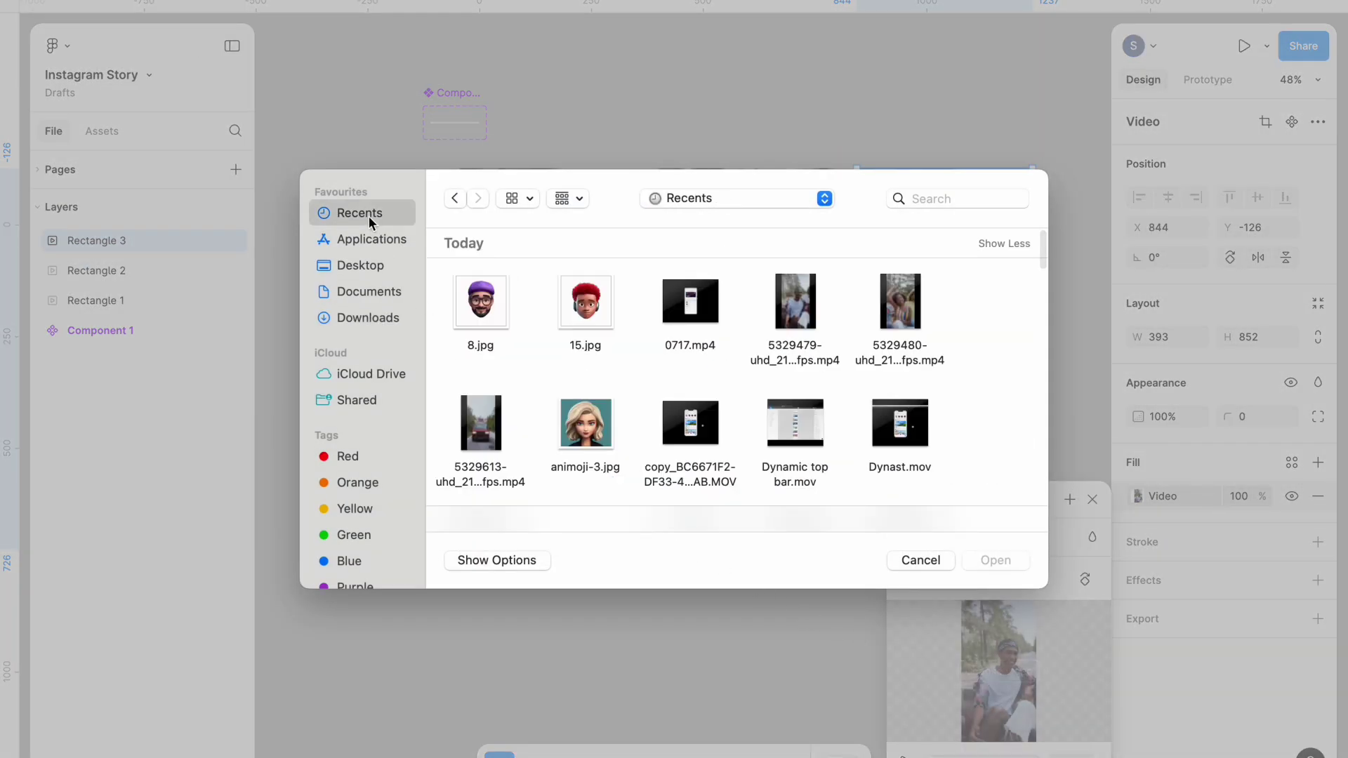
left_click(491, 429)
left_click(997, 560)
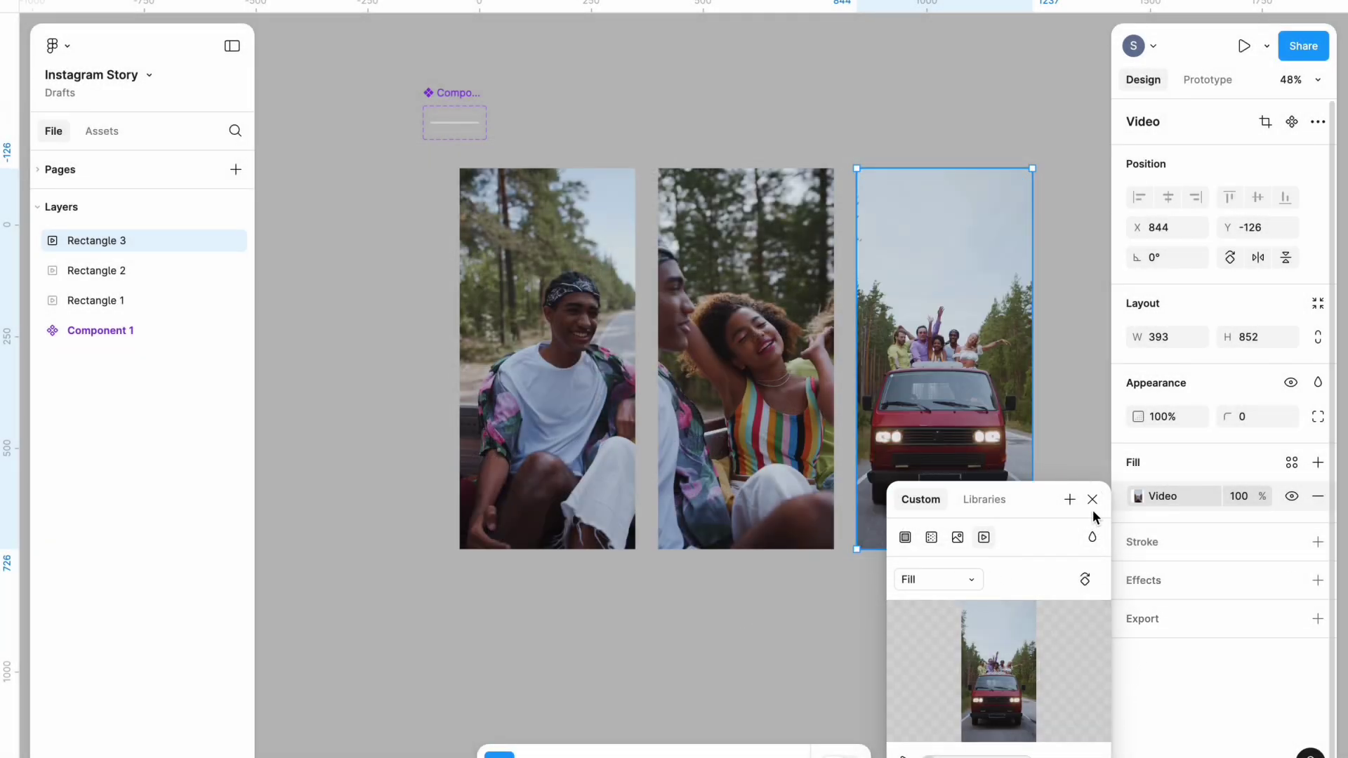
left_click(886, 685)
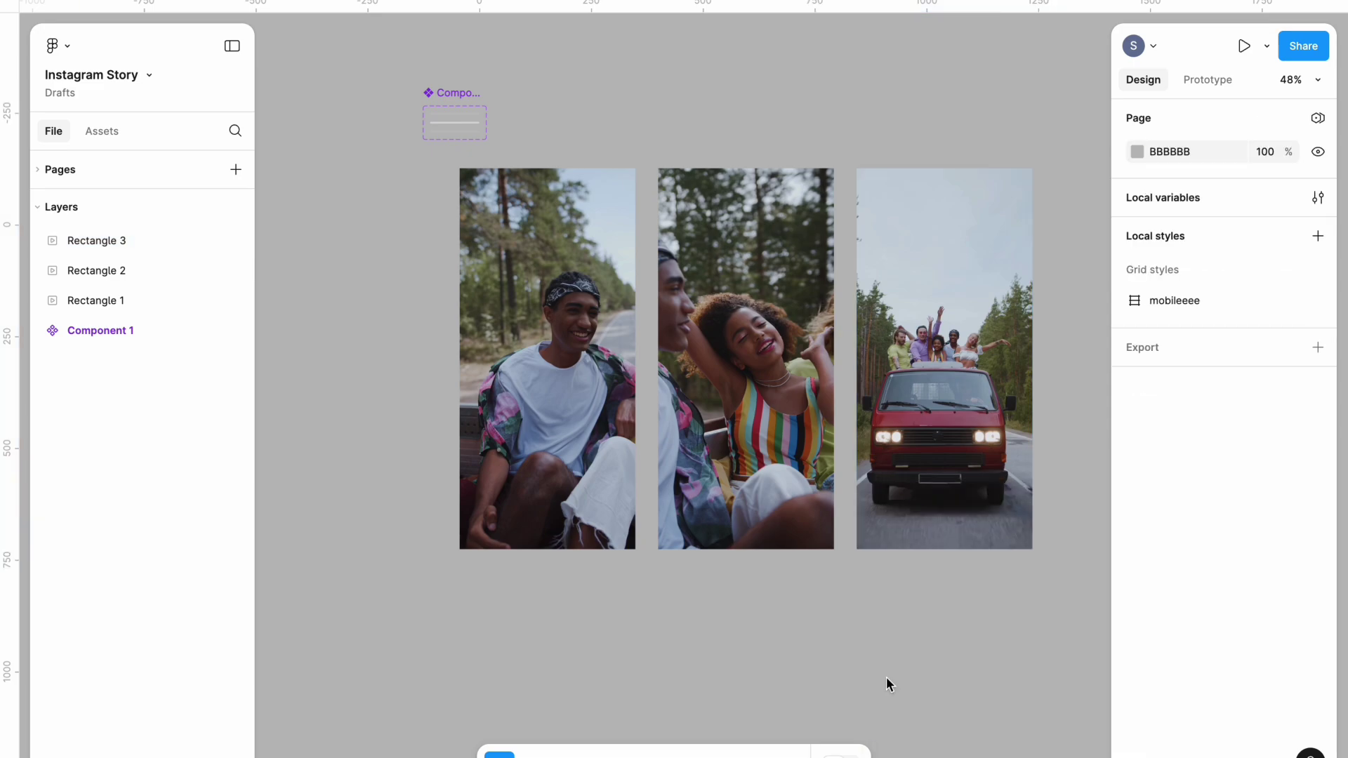
Step: Add an iPhone 13 & 14 frame (390 × 844) beside the third video rectangle
key("f")
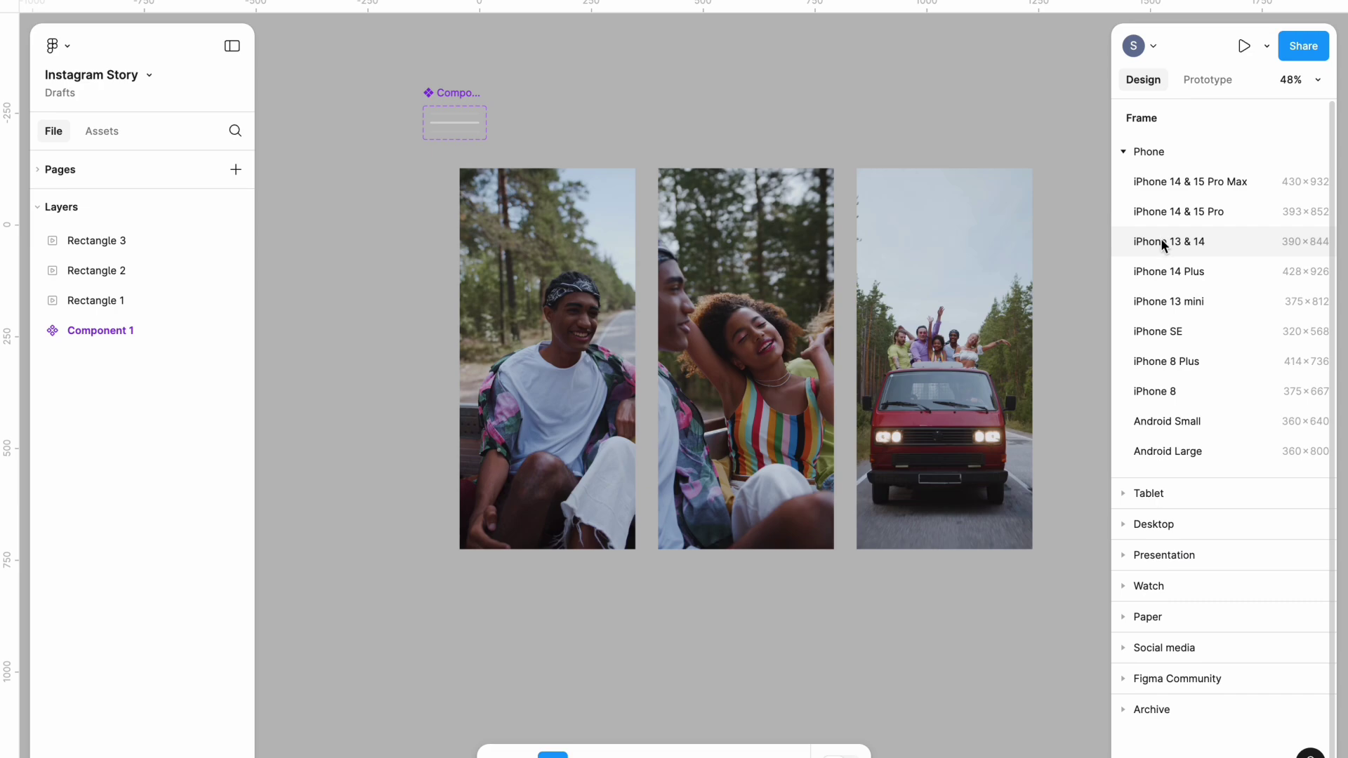
left_click(1160, 242)
key("shift+1")
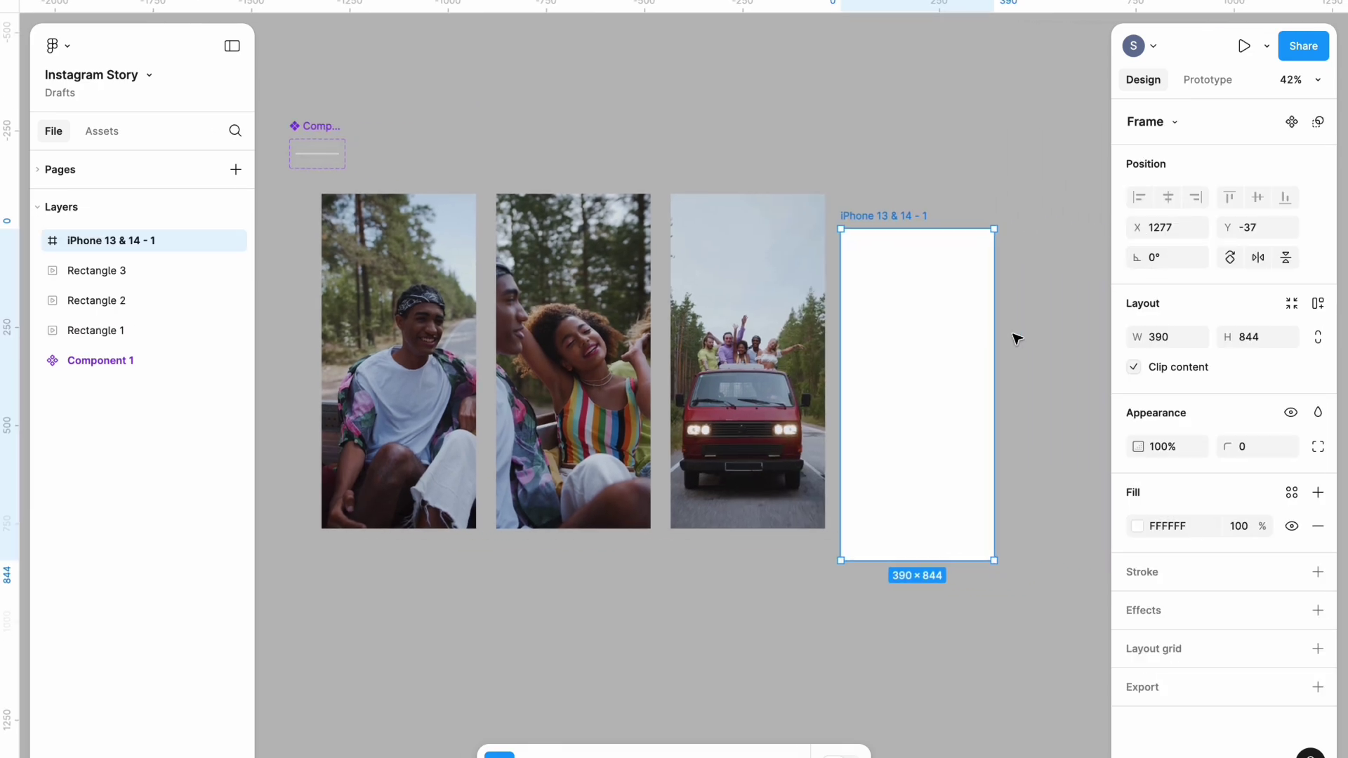
scroll(1016, 339, "right", 2)
scroll(881, 382, "down", 2)
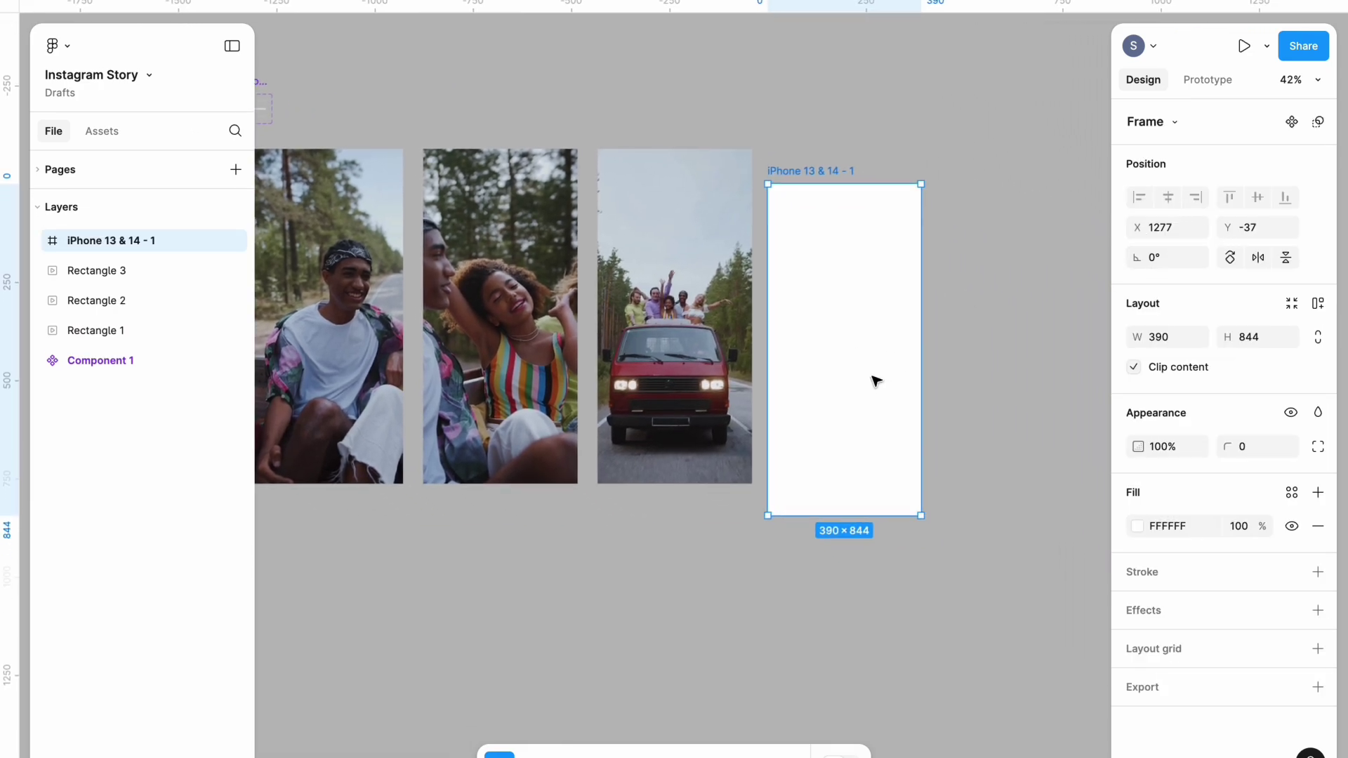
left_click(782, 550)
Step: Move the first video rectangle into the iPhone 13 & 14 frame so that it covers the frame
scroll(782, 551, "down", 3)
left_click(449, 390)
left_click_drag(468, 422, 848, 377)
left_click(904, 139)
scroll(904, 139, "up", 3)
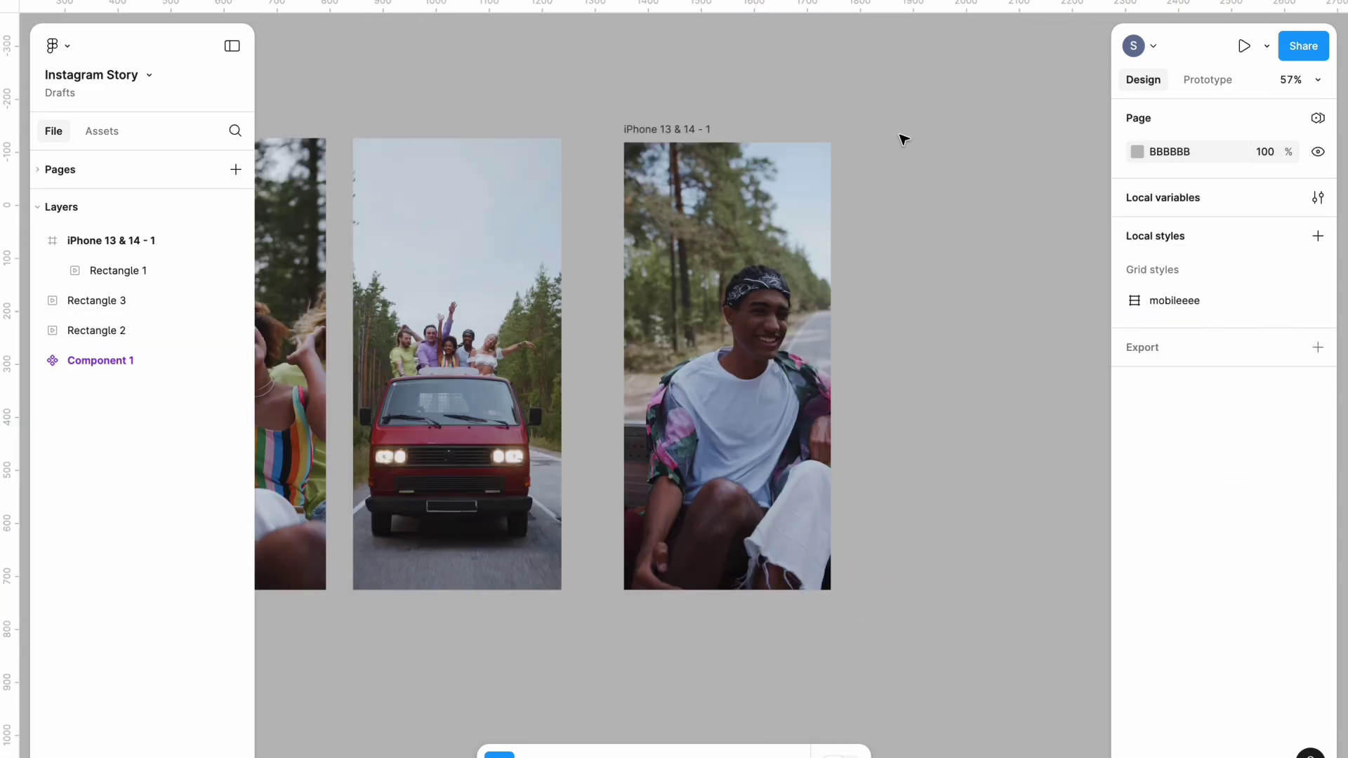
Step: Paste the copied story header and Send message bar, and position them over the video in the phone frame
right_click(904, 134)
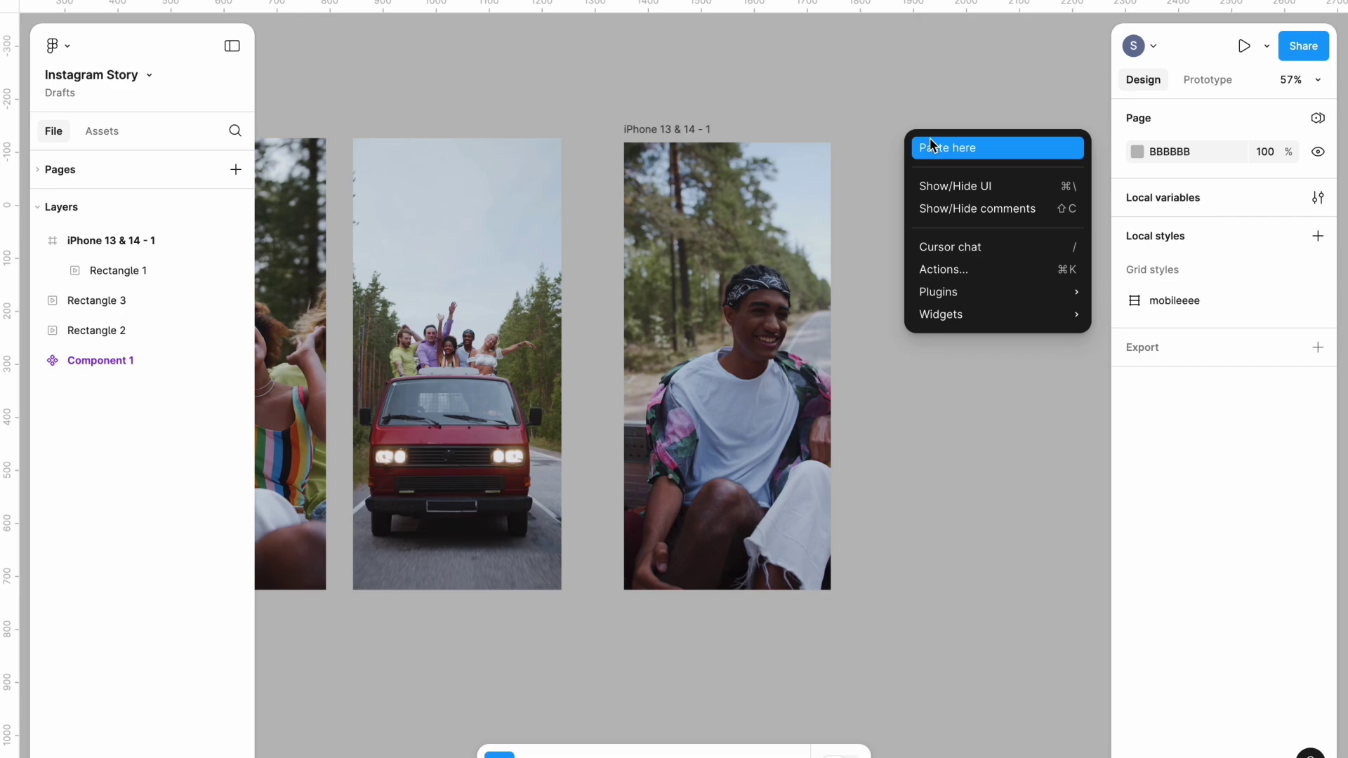
left_click(933, 144)
left_click_drag(971, 241, 721, 309)
Step: Rename the iPhone 13 & 14 frame as Story 1
double_click(697, 131)
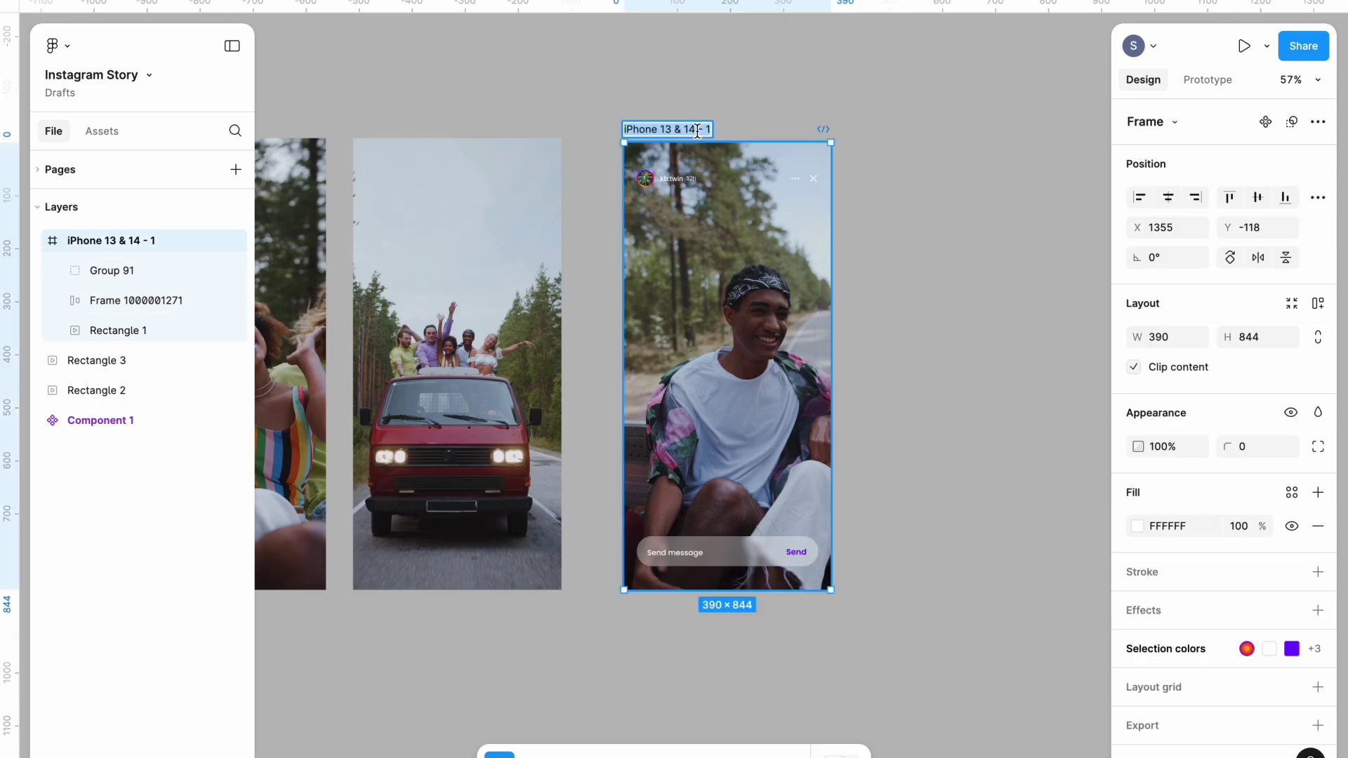
key("BackSpace")
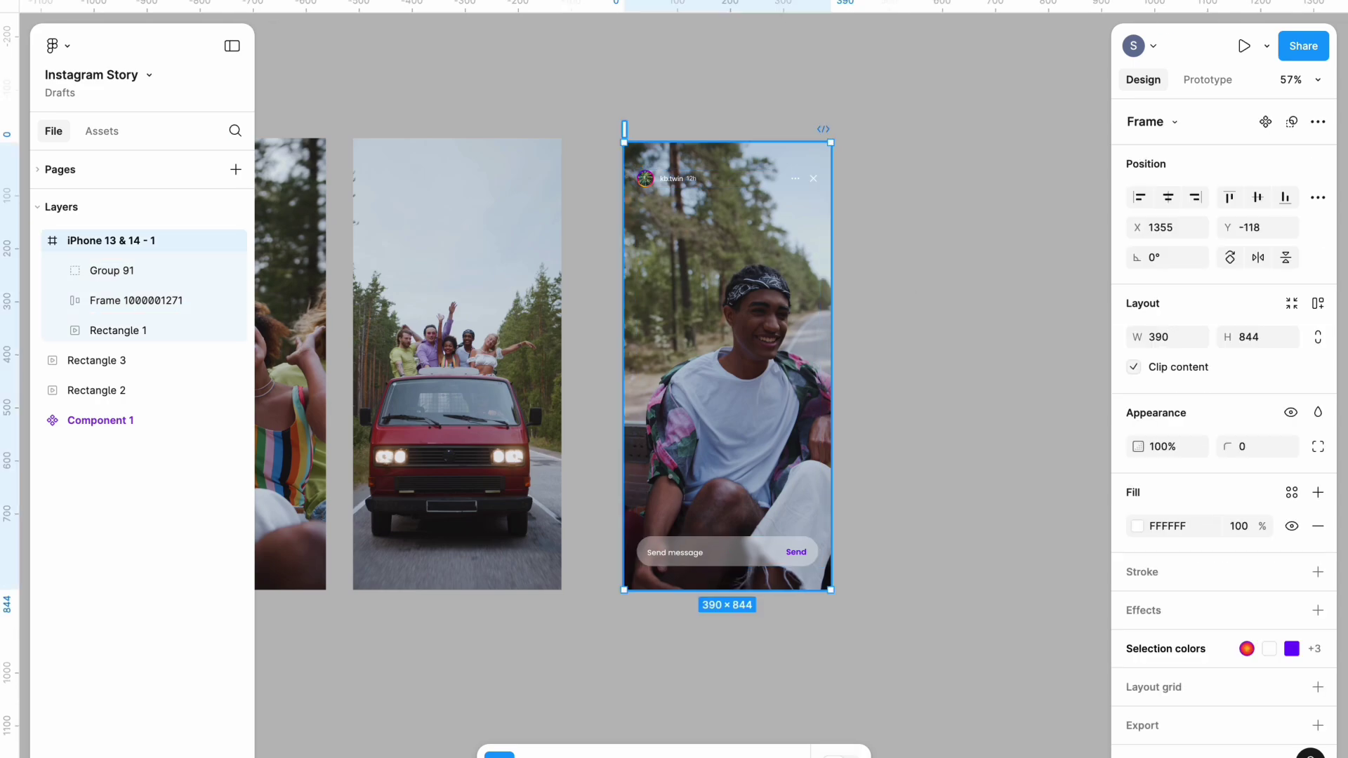
type("Story 1")
left_click(742, 112)
Step: Copy the Default variant of the bar component and paste an instance just above the Story 1 frame
scroll(637, 54, "down", 2)
scroll(636, 54, "left", 10)
scroll(637, 54, "up", 5)
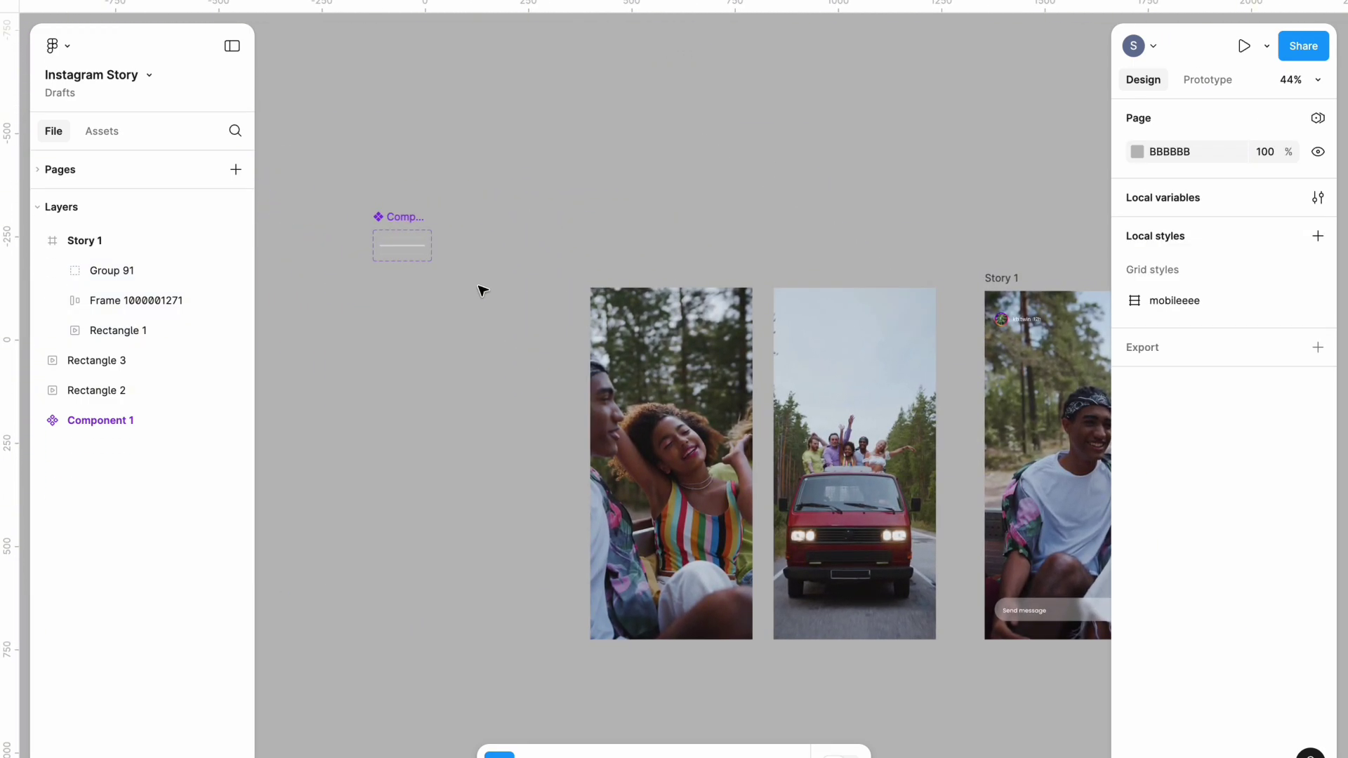
scroll(478, 289, "up", 5)
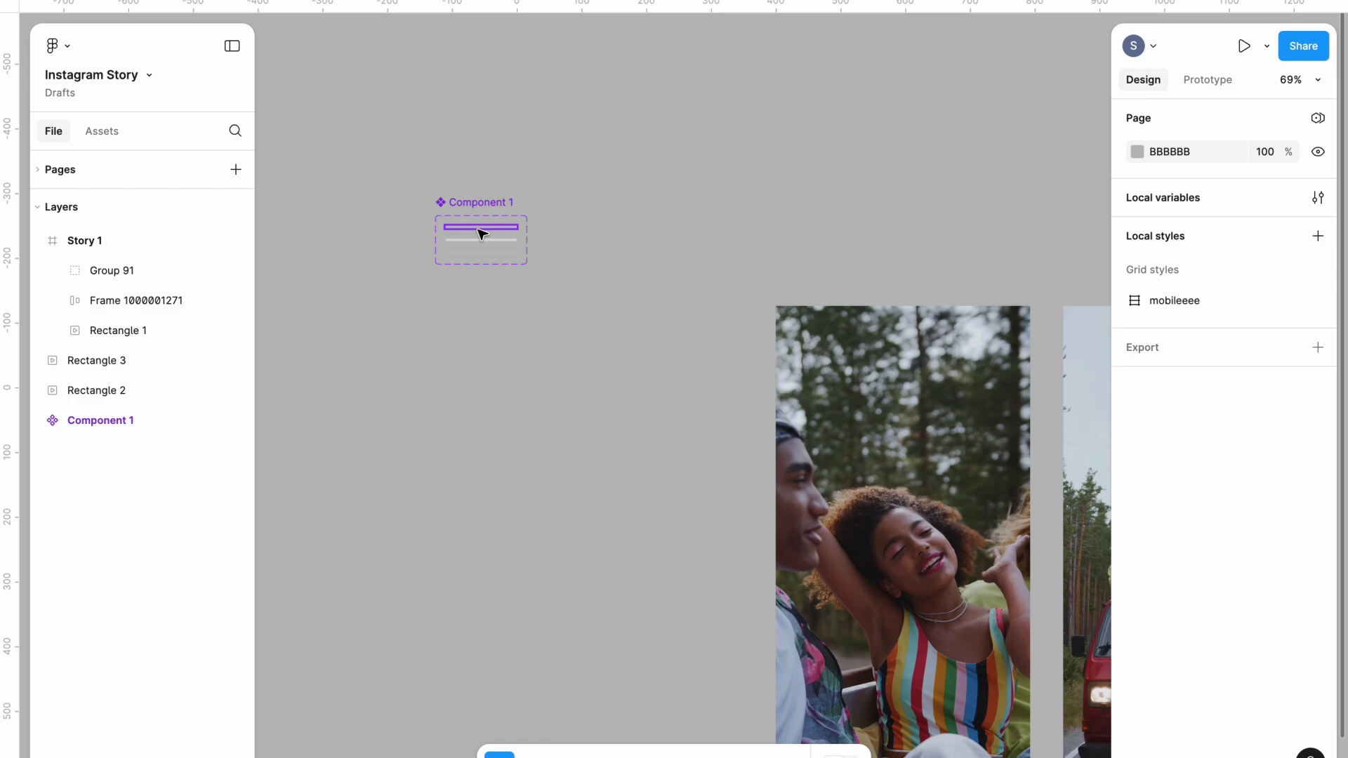
left_click(483, 234)
scroll(483, 234, "up", 5)
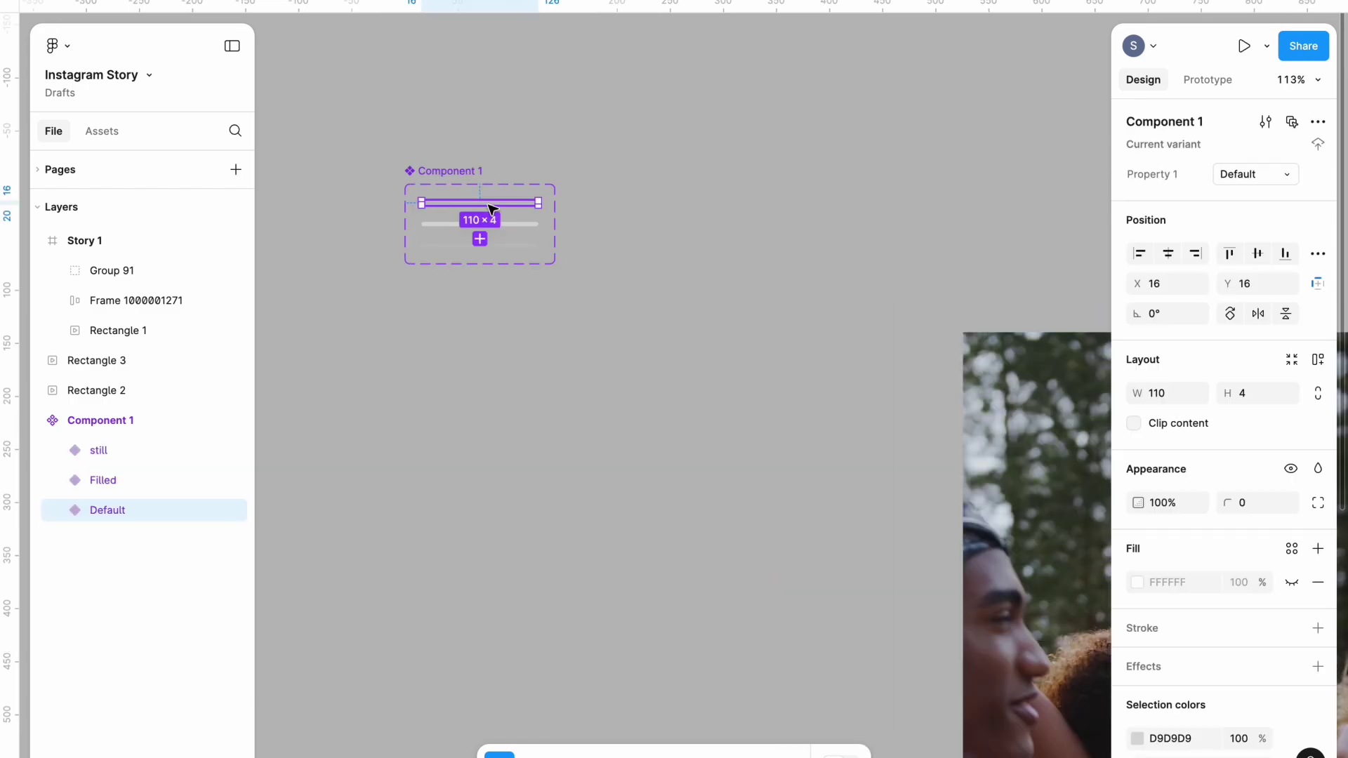
right_click(490, 209)
left_click(530, 217)
left_click(692, 225)
scroll(695, 228, "right", 5)
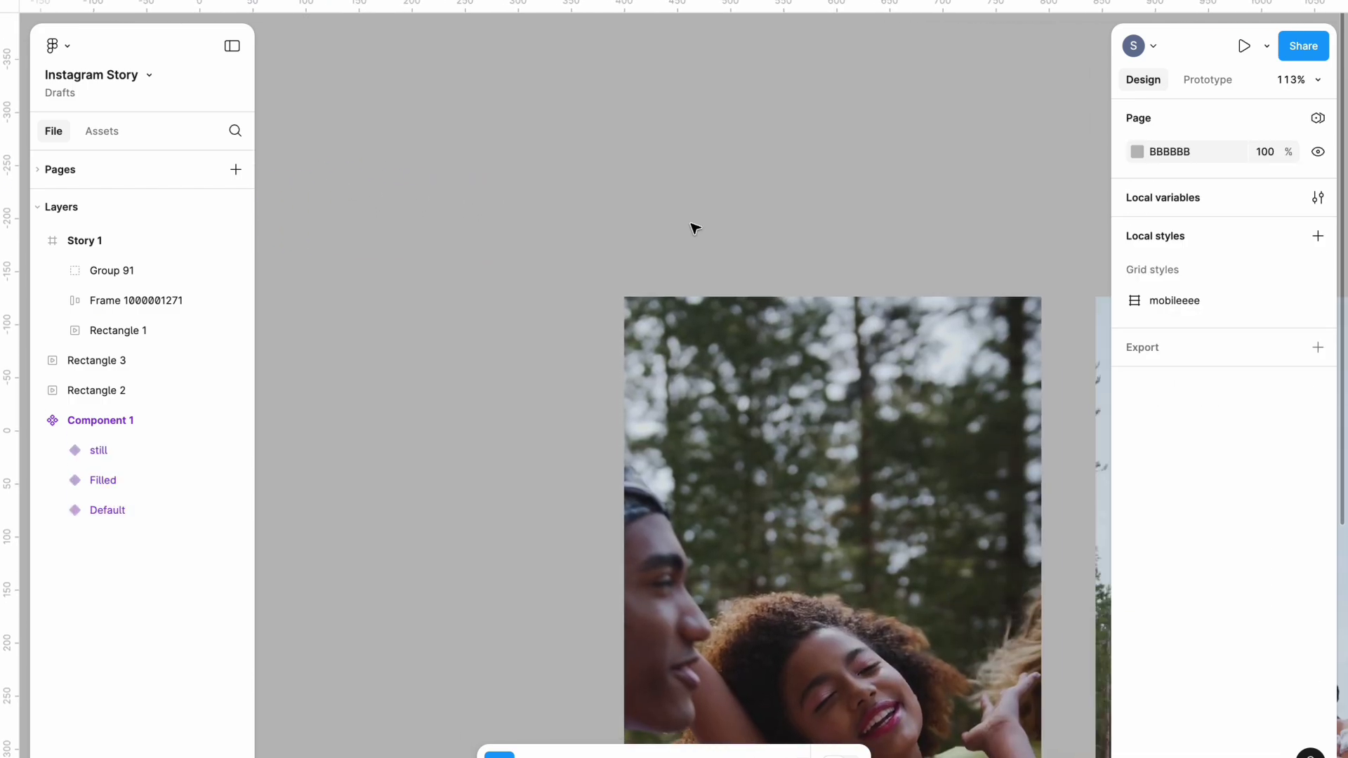
scroll(694, 228, "right", 10)
right_click(391, 208)
left_click(443, 217)
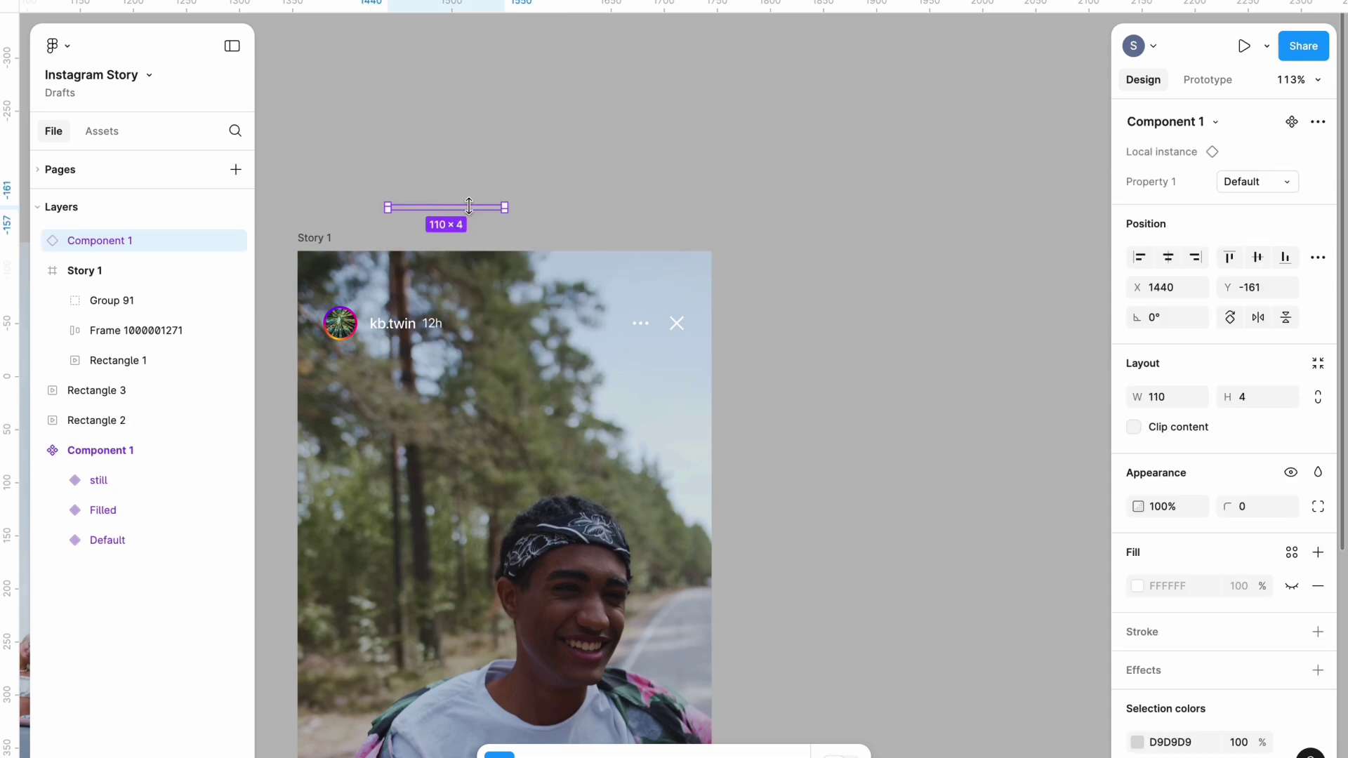
left_click(460, 189)
Step: Copy the still variant of the bar component and paste an instance beside the existing bar above the Story 1 frame
scroll(460, 232, "left", 5)
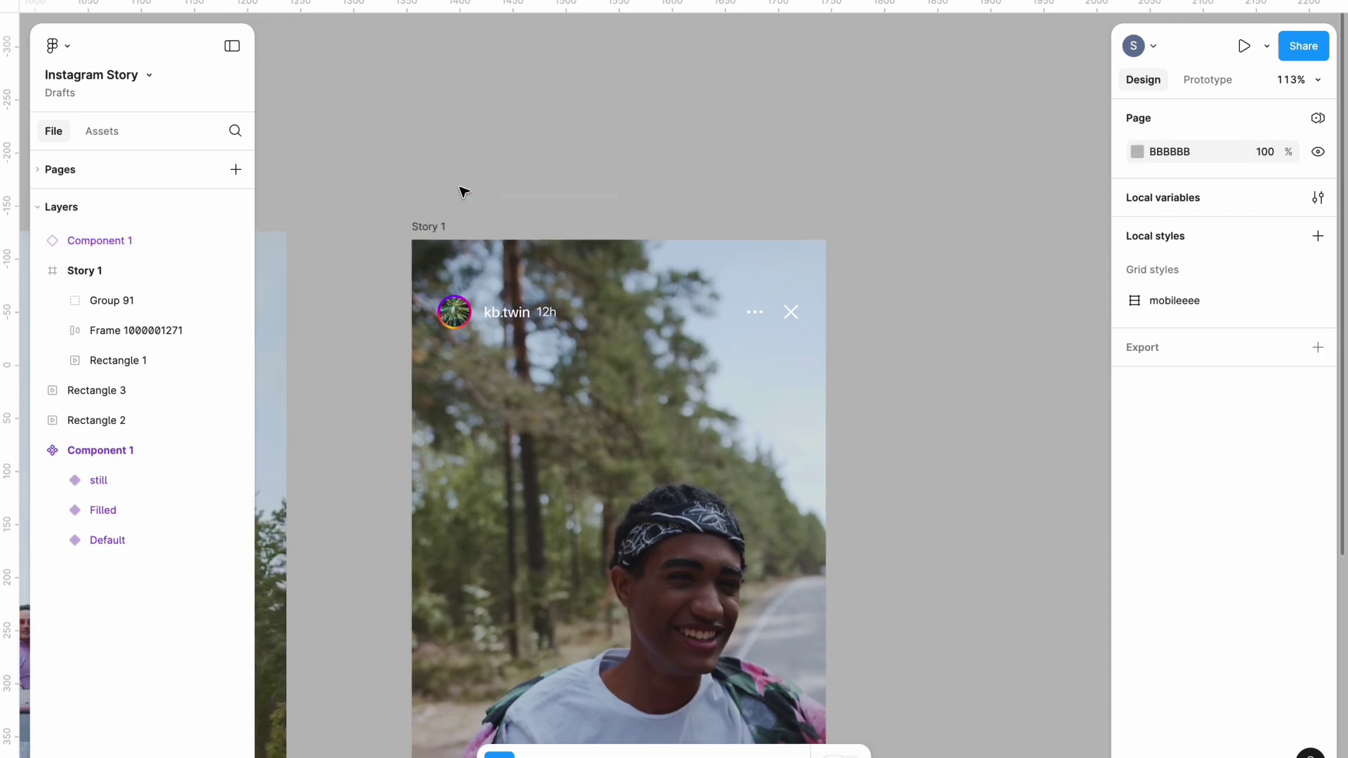
scroll(463, 231, "down", 3)
left_click(467, 224)
right_click(484, 219)
left_click(517, 232)
left_click(625, 211)
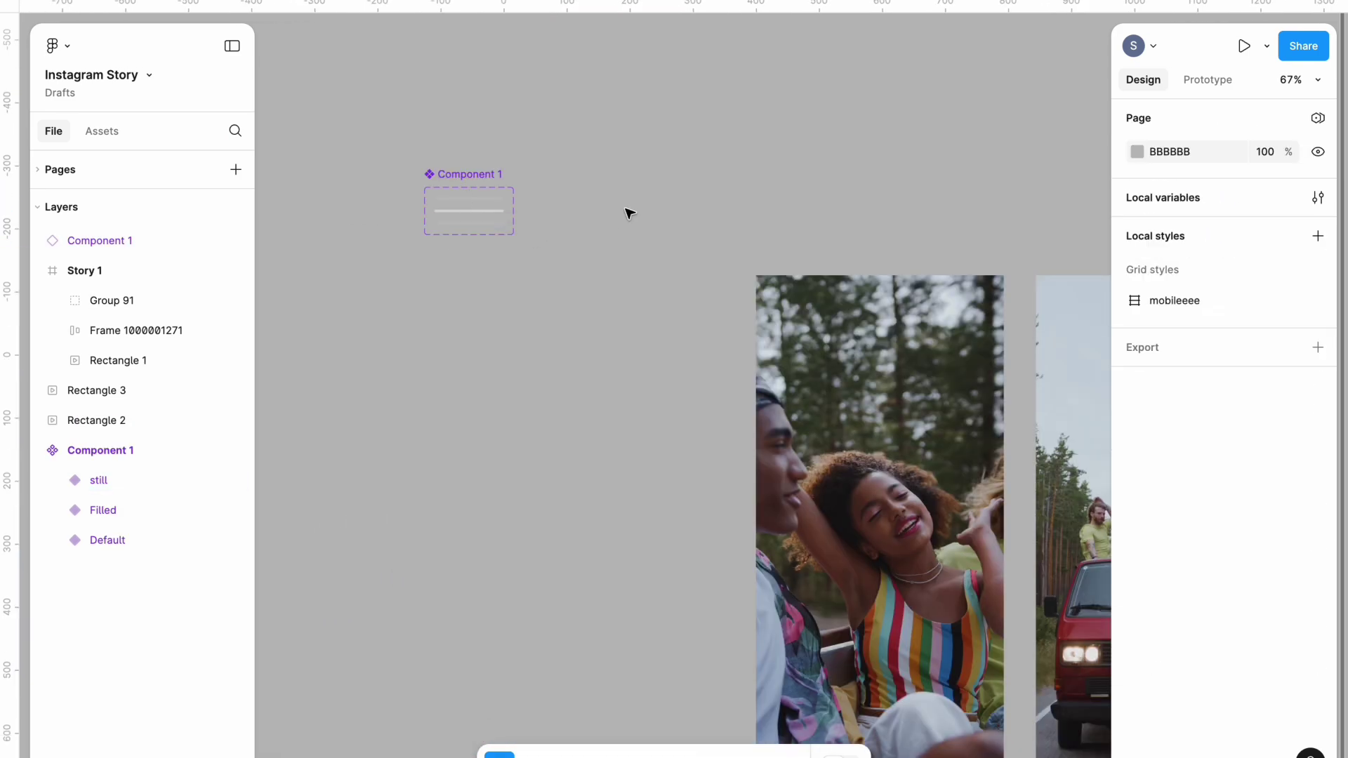
scroll(626, 210, "right", 10)
scroll(871, 269, "up", 5)
right_click(754, 213)
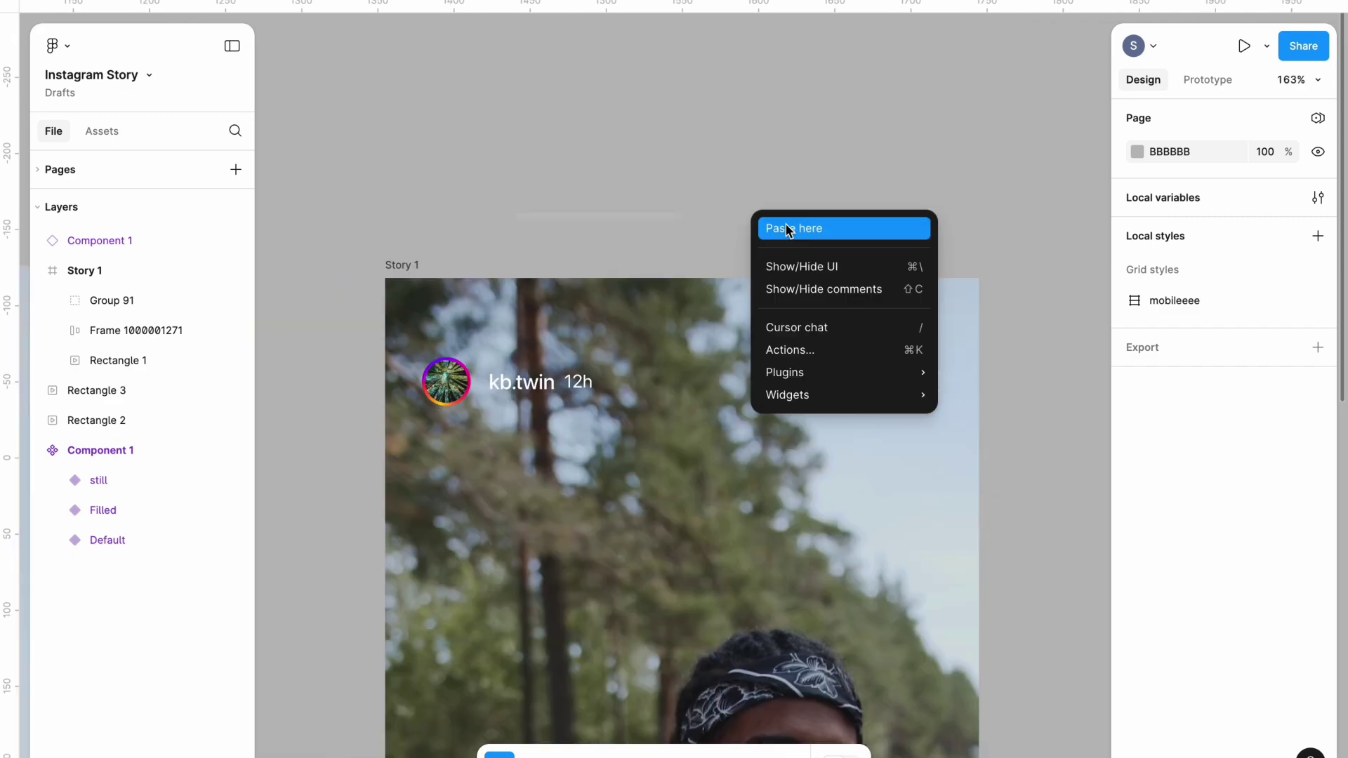
left_click(788, 229)
left_click(762, 237)
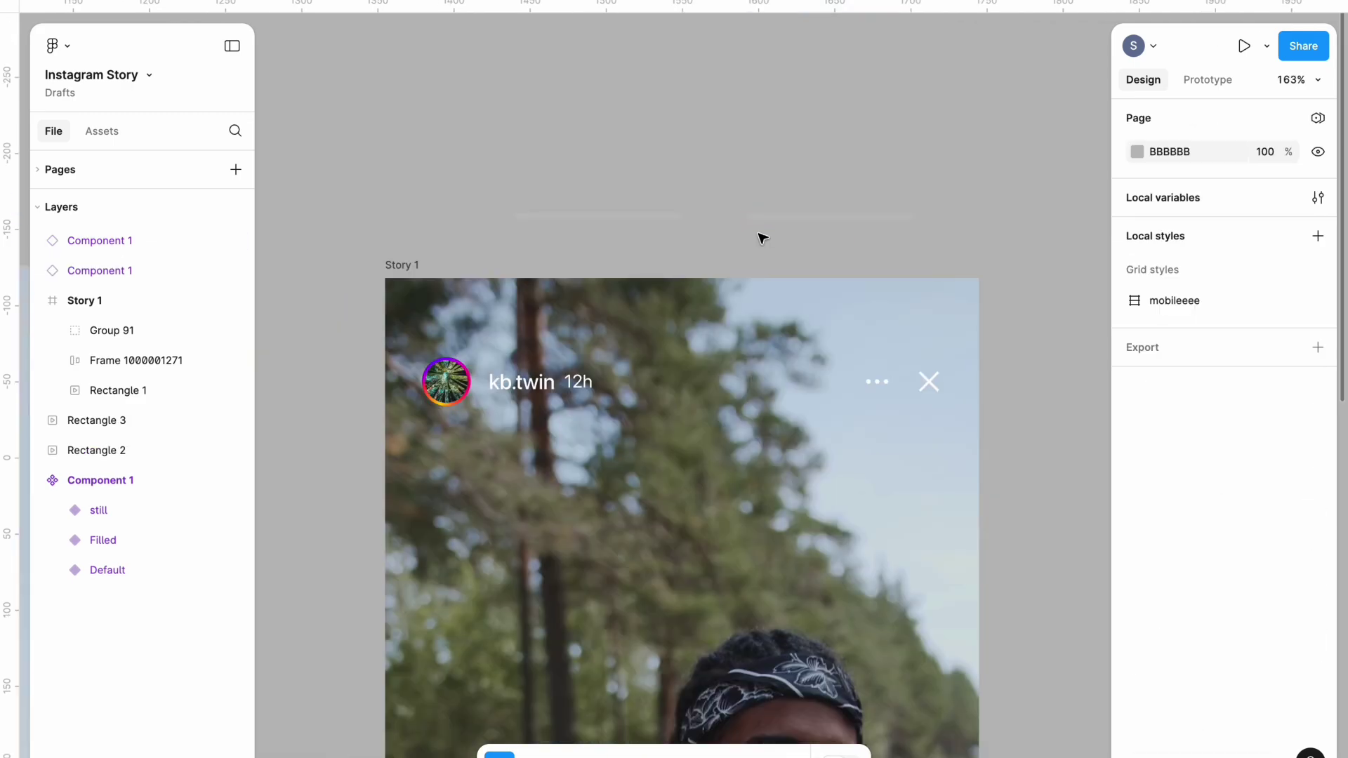
Step: Move the Default and still bar instances into the Story 1 frame, side by side just above the story header
left_click(616, 217)
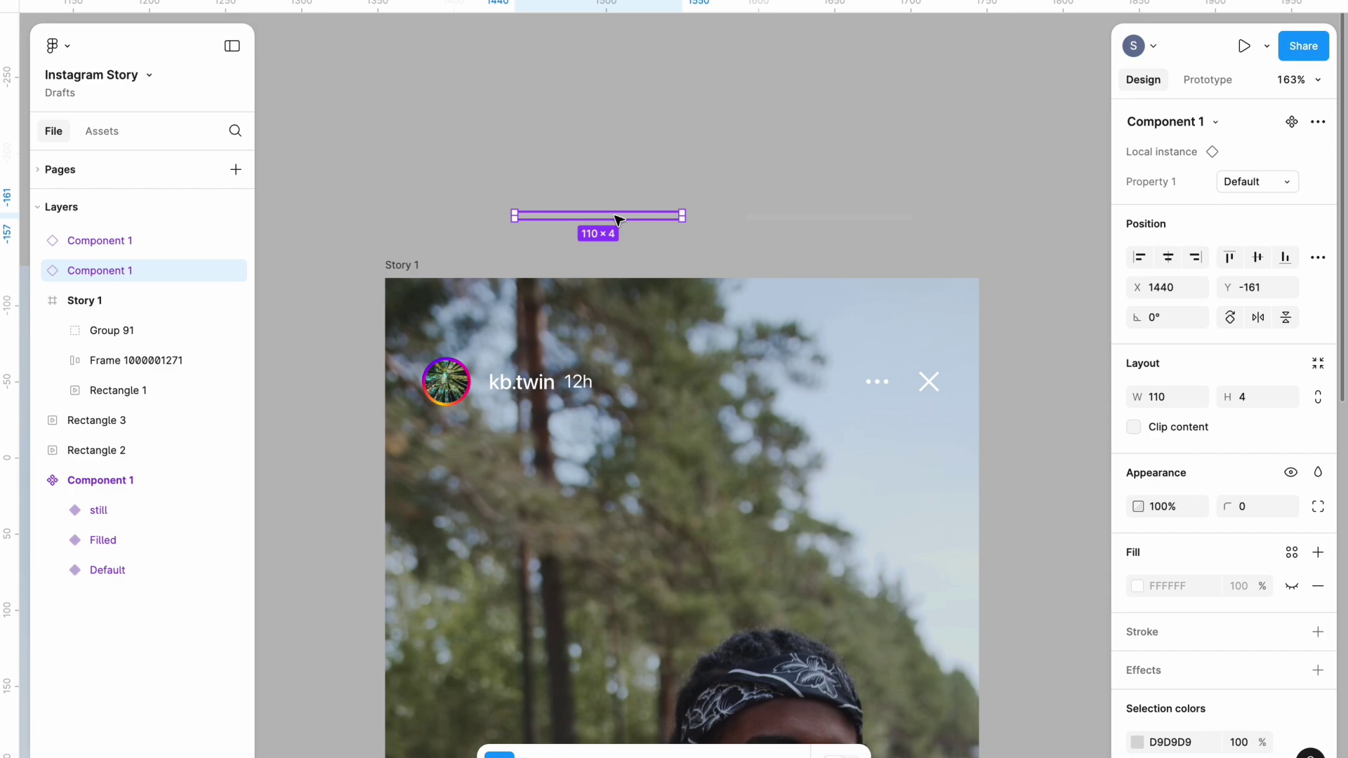
left_click_drag(616, 219, 534, 321)
scroll(534, 322, "down", 1)
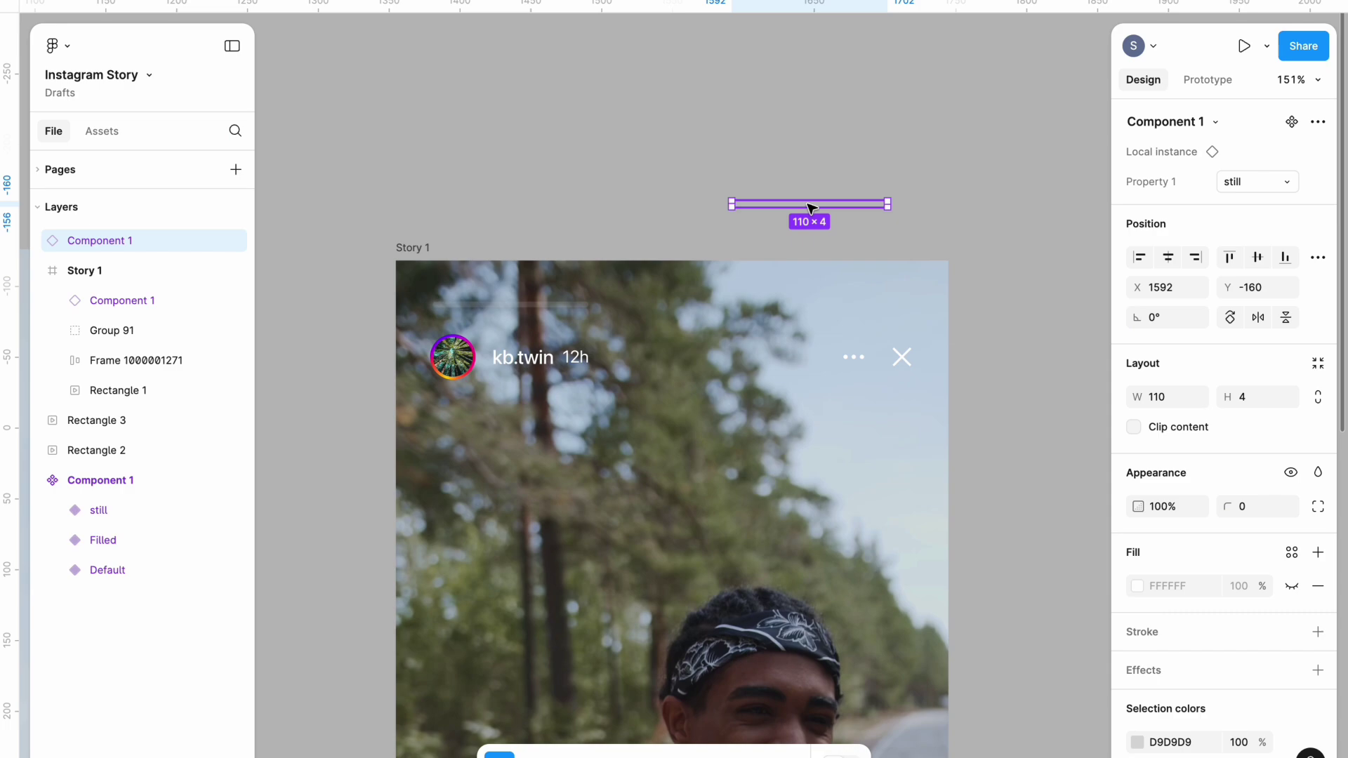
left_click_drag(811, 208, 692, 307)
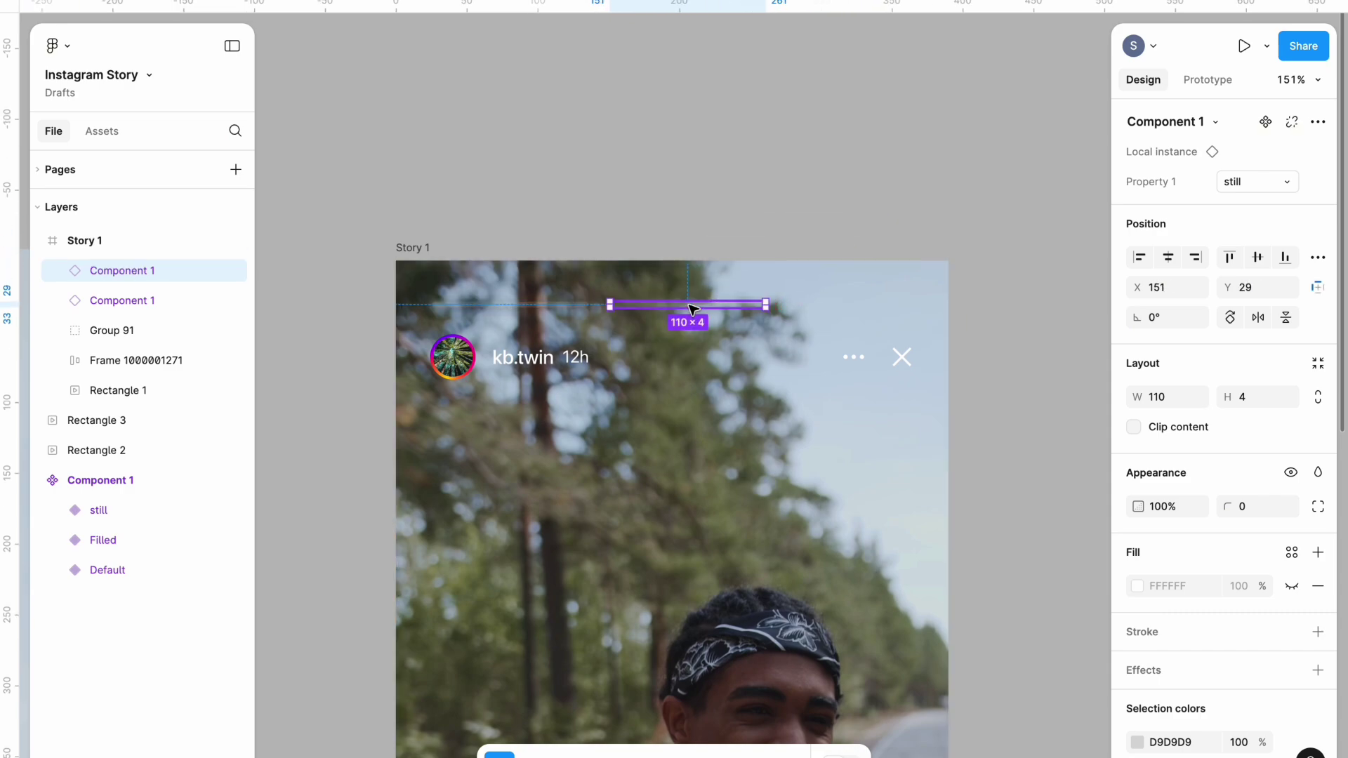
Step: Duplicate the still bar as a third segment and space the three bars evenly across the Story 1 frame
key("ctrl+d")
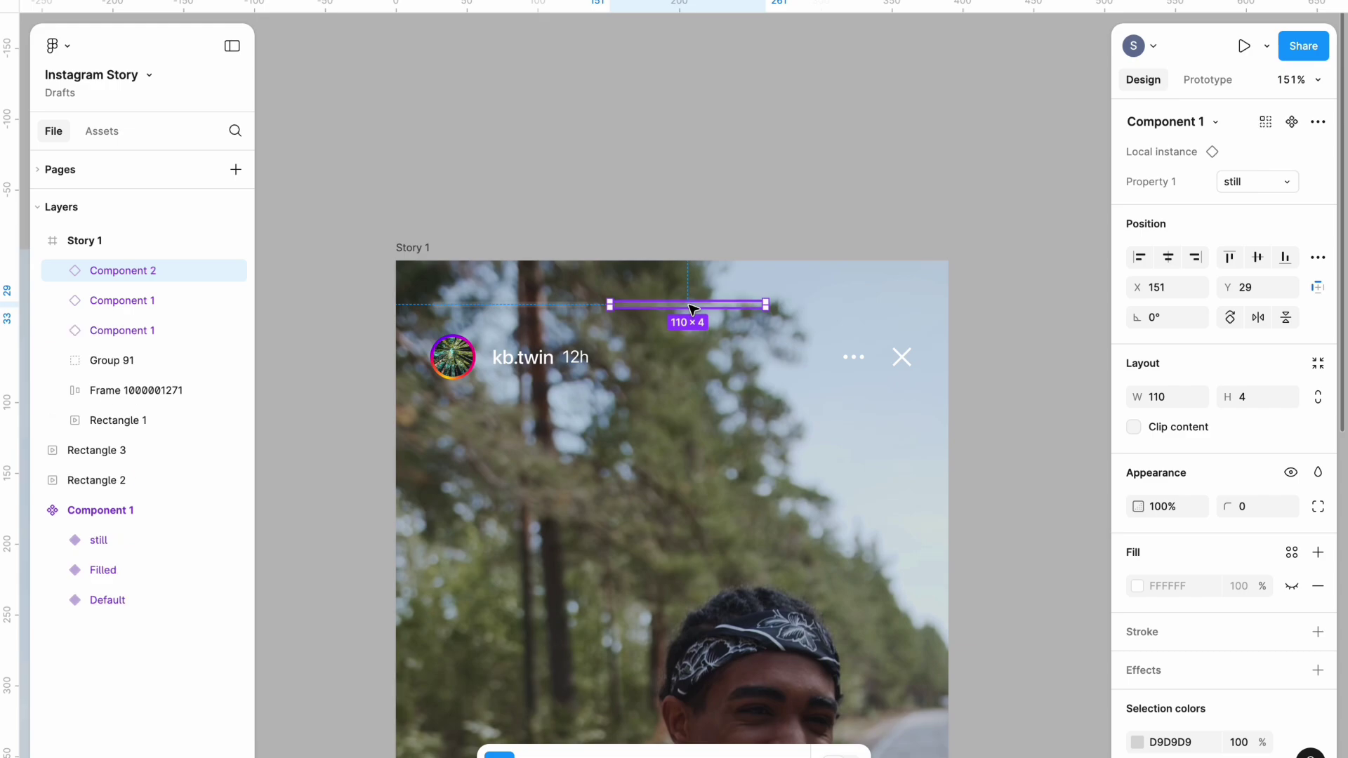
left_click_drag(692, 307, 850, 309)
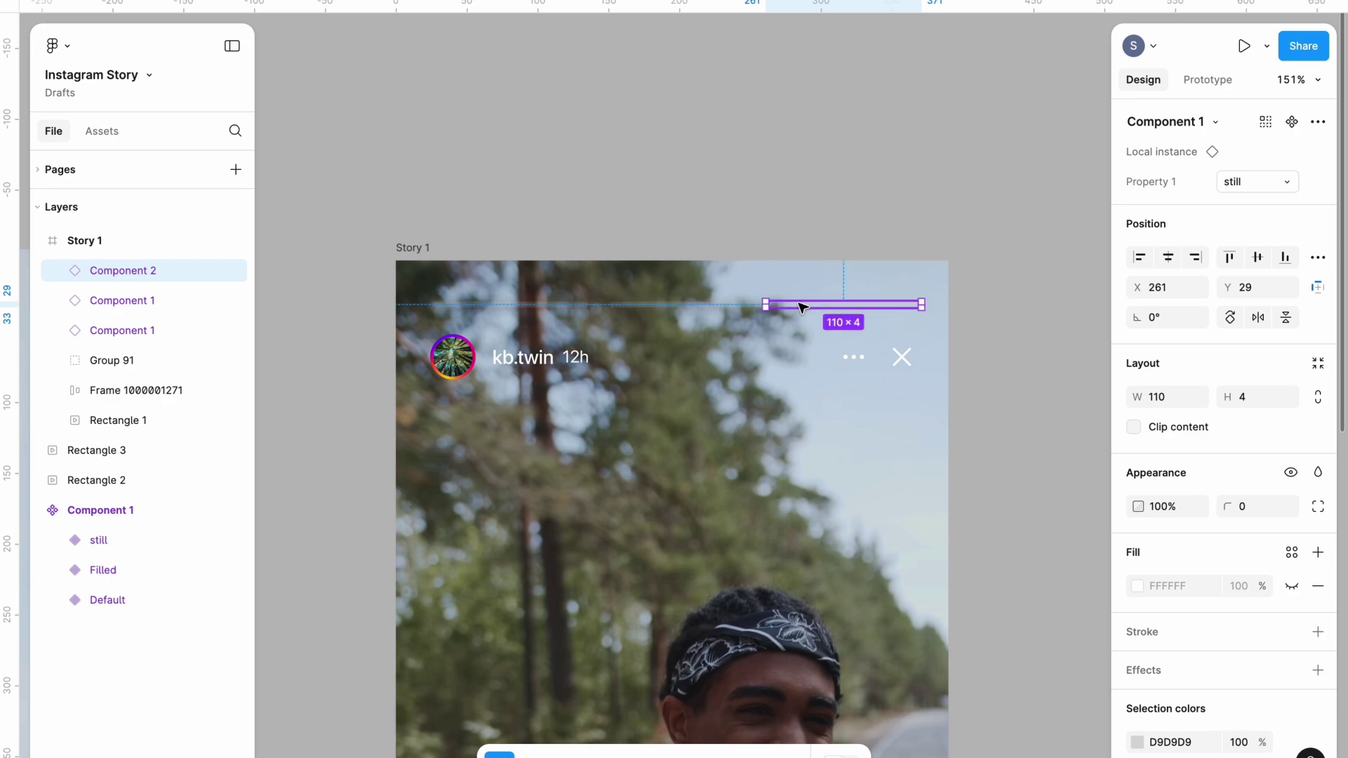
left_click(710, 306, "shift")
left_click(560, 303, "shift")
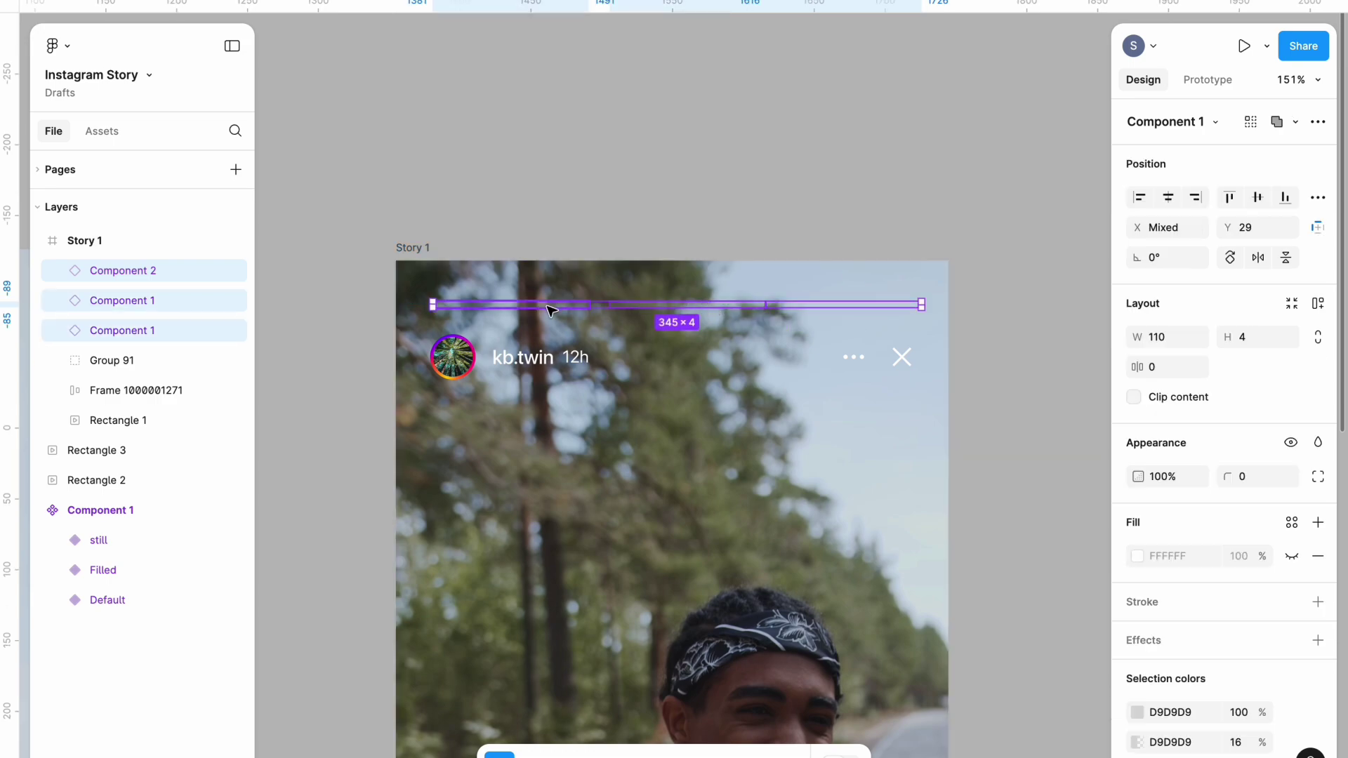
left_click(530, 307)
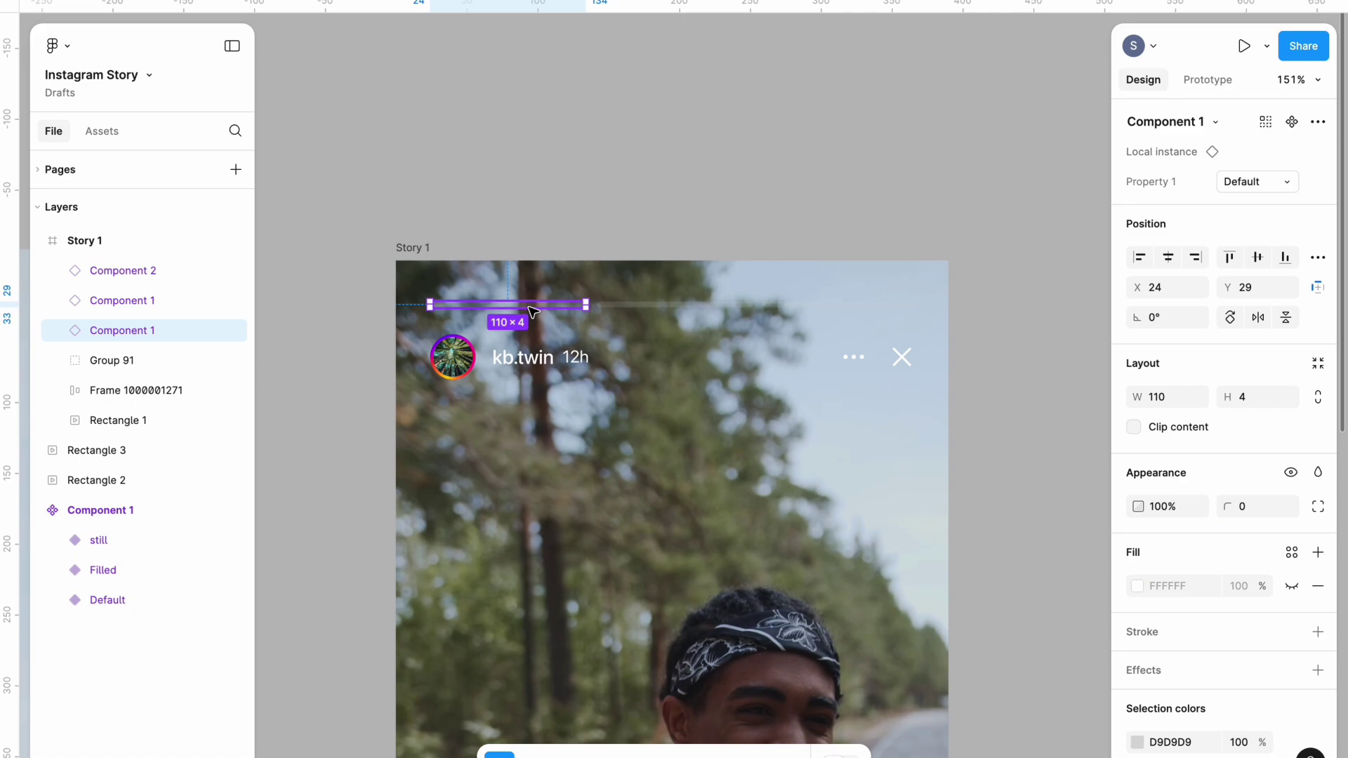
left_click(634, 307)
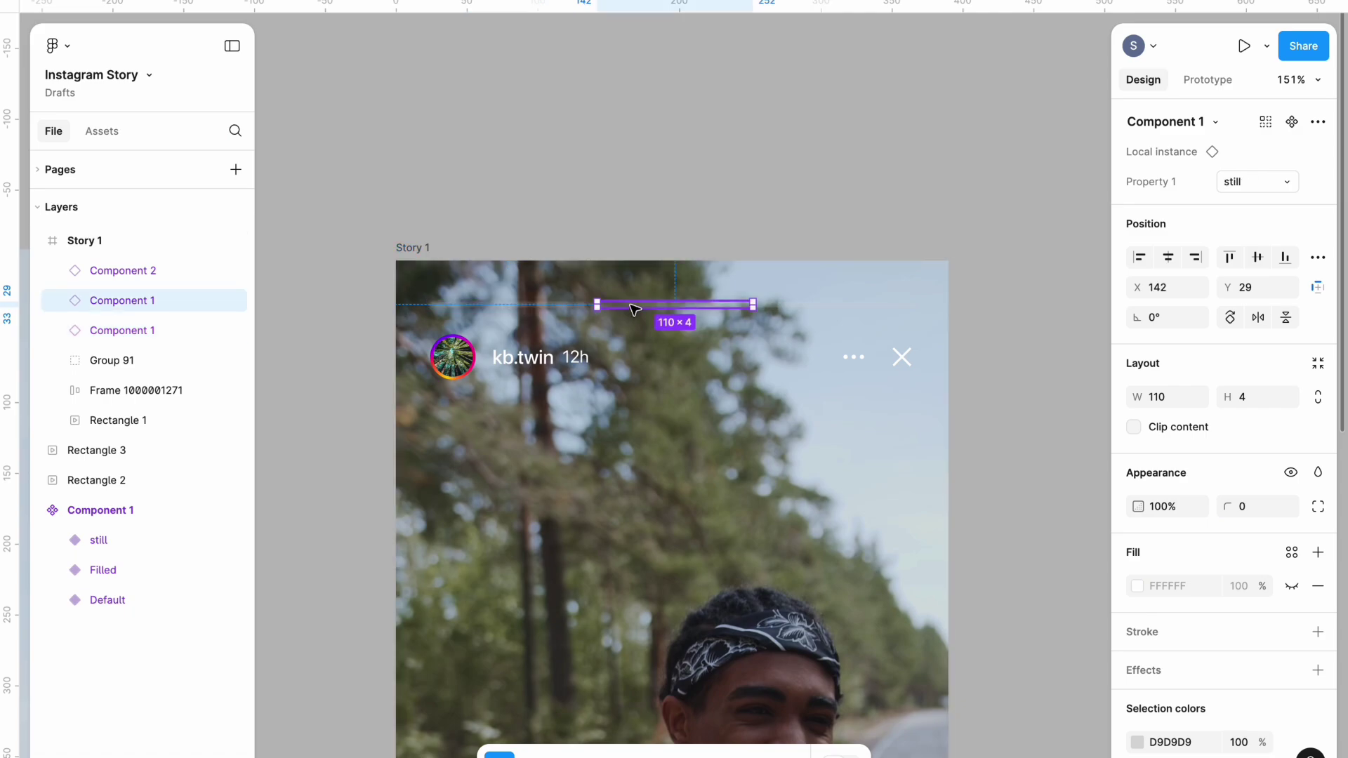
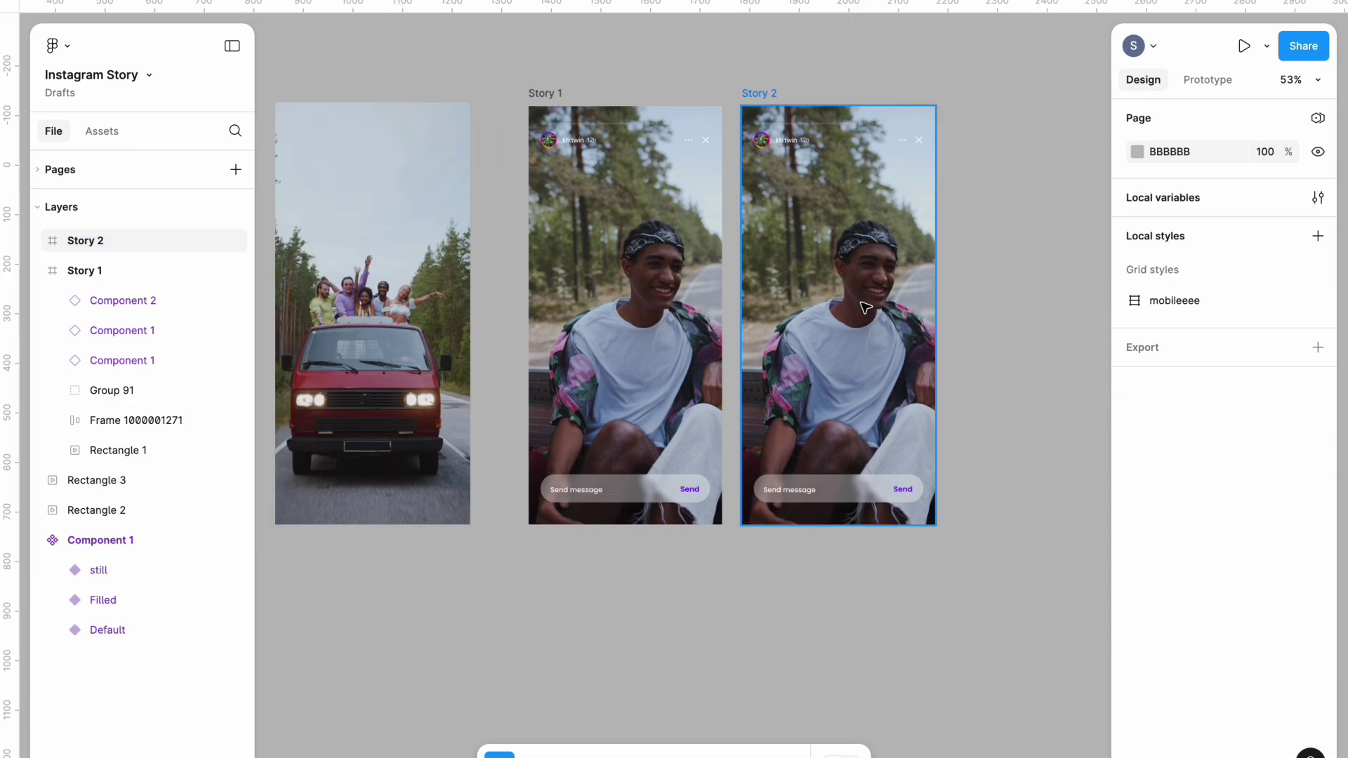
Step: Replace the background video fill in the Story 2 frame with the video of the woman in the striped top
left_click(821, 328)
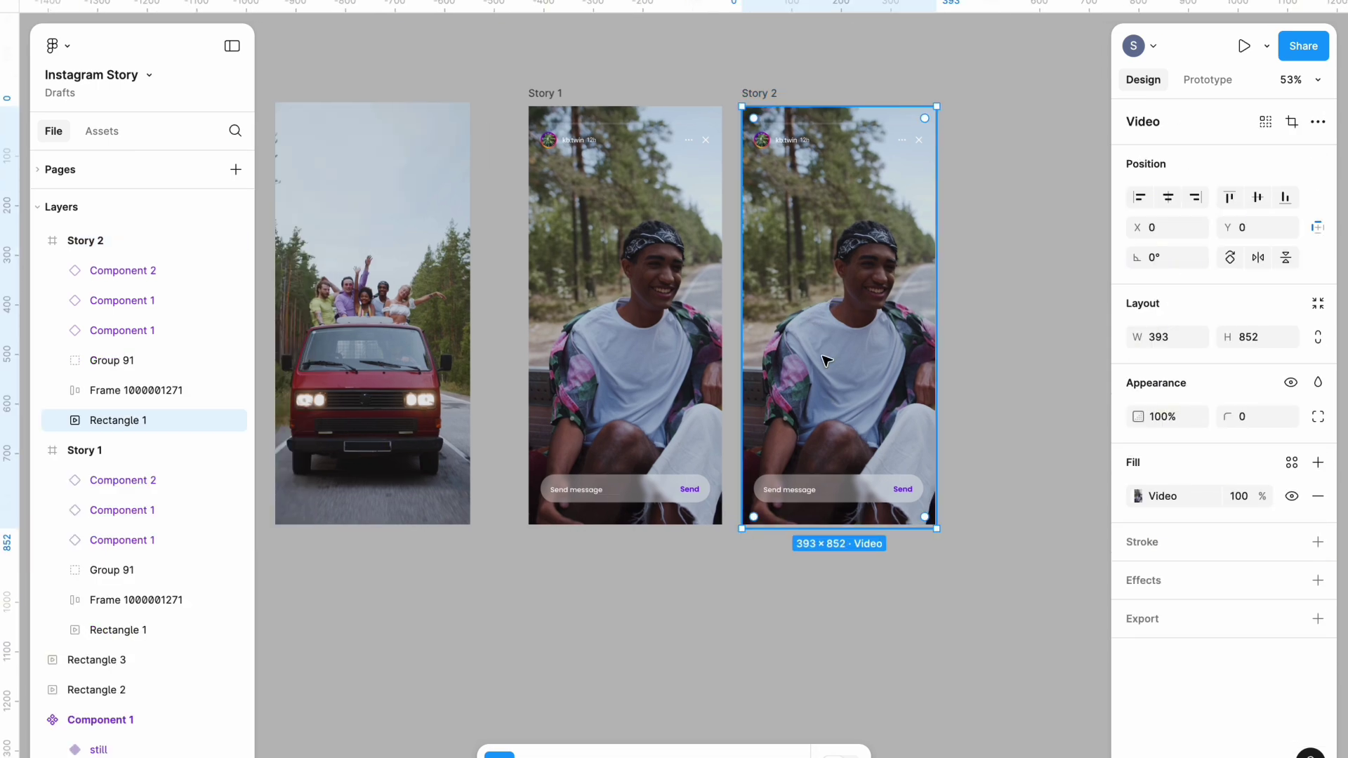
left_click(1137, 495)
left_click(1009, 667)
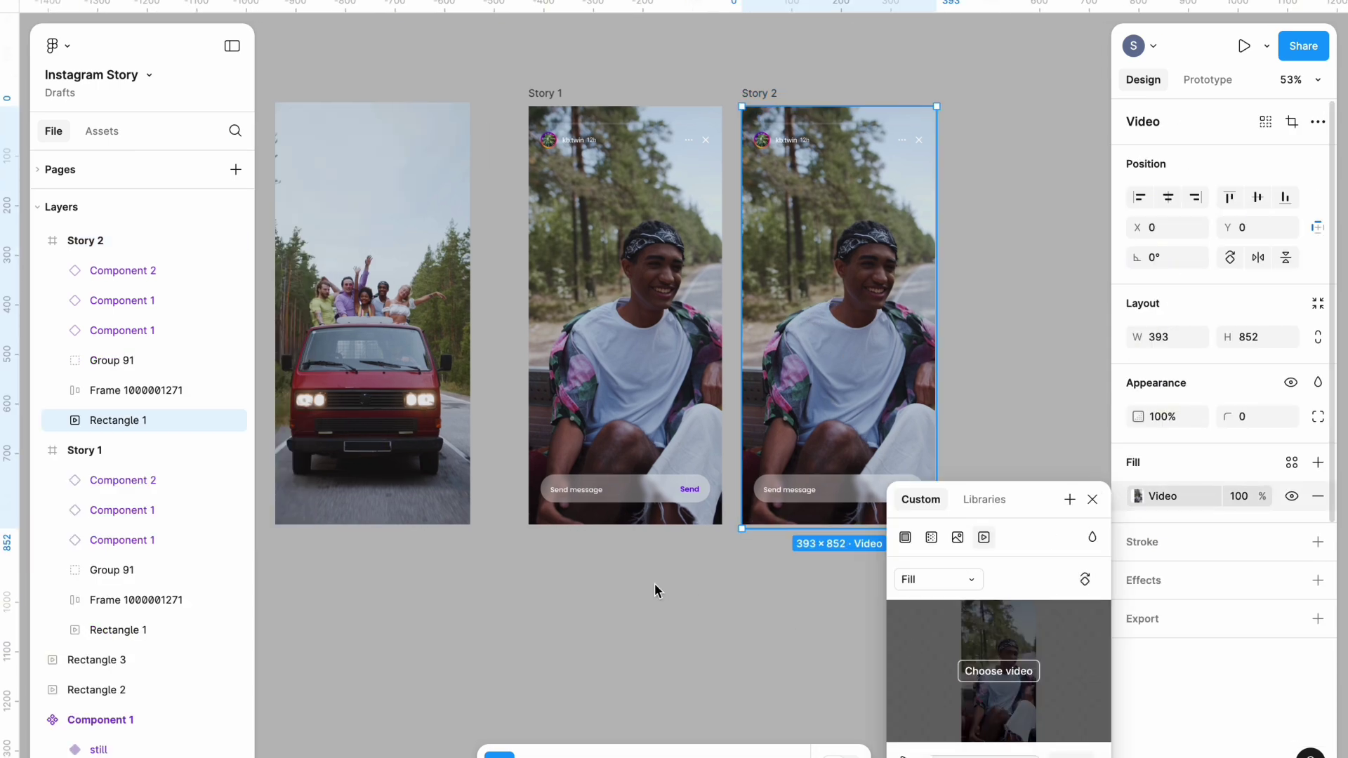
left_click(990, 559)
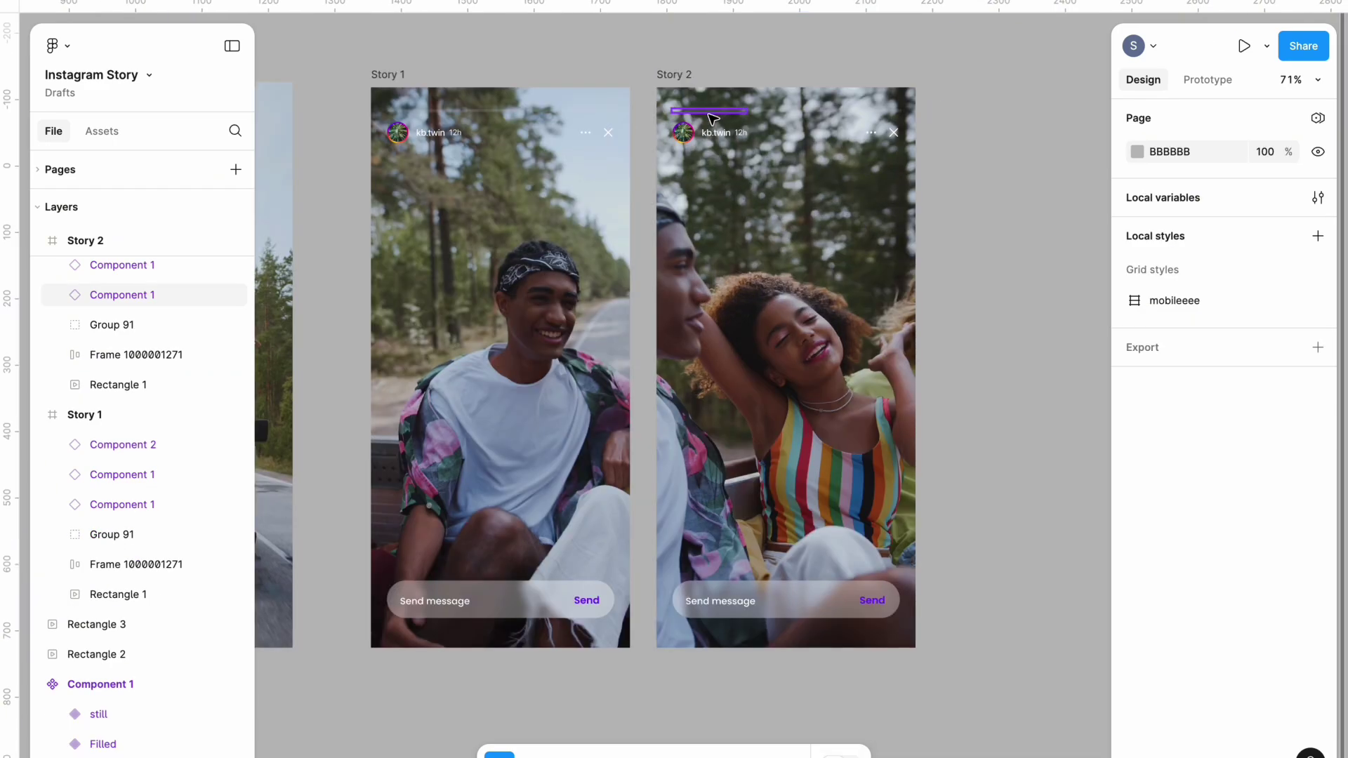
Step: In Story 2, set the first bar to the Filled variant and the second to Default, keeping the third on still
left_click(709, 111)
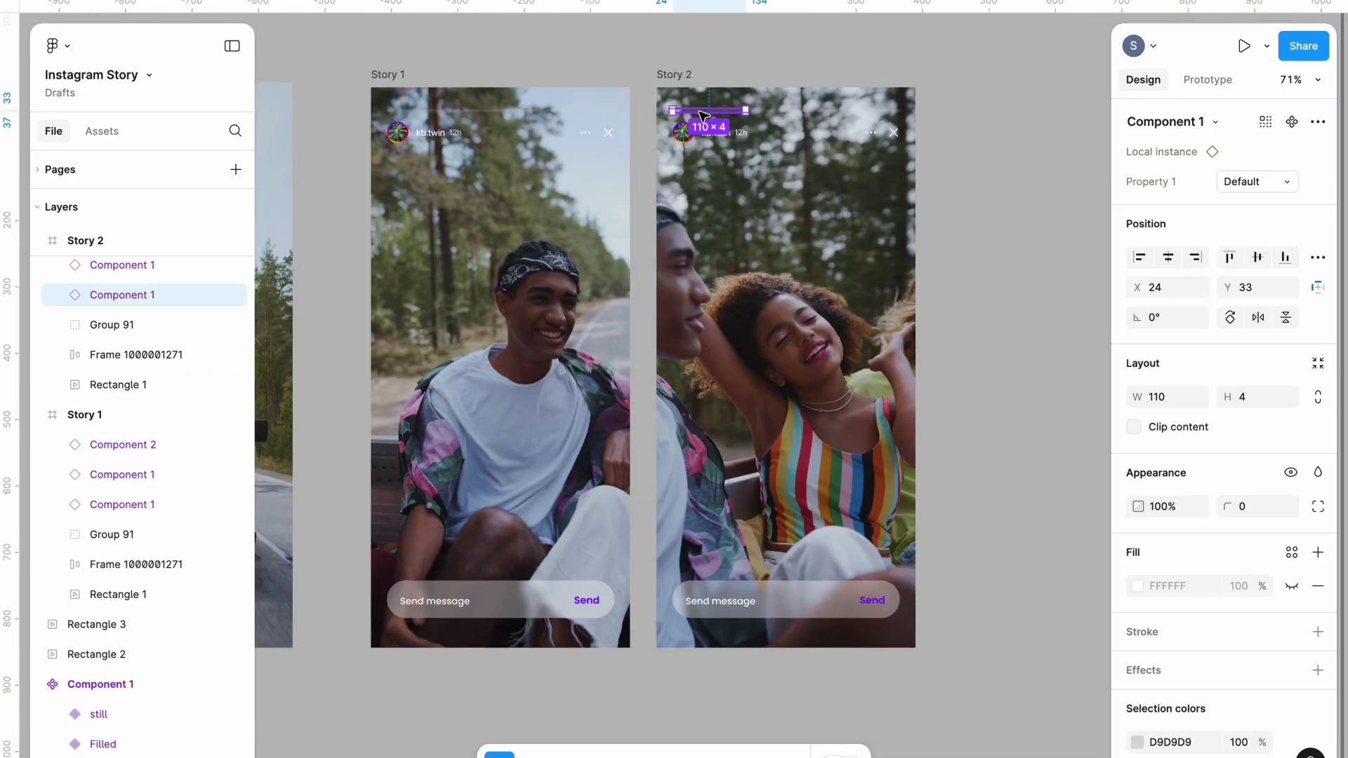
left_click(1246, 182)
left_click(1212, 204)
key("shift+Tab")
left_click(1267, 176)
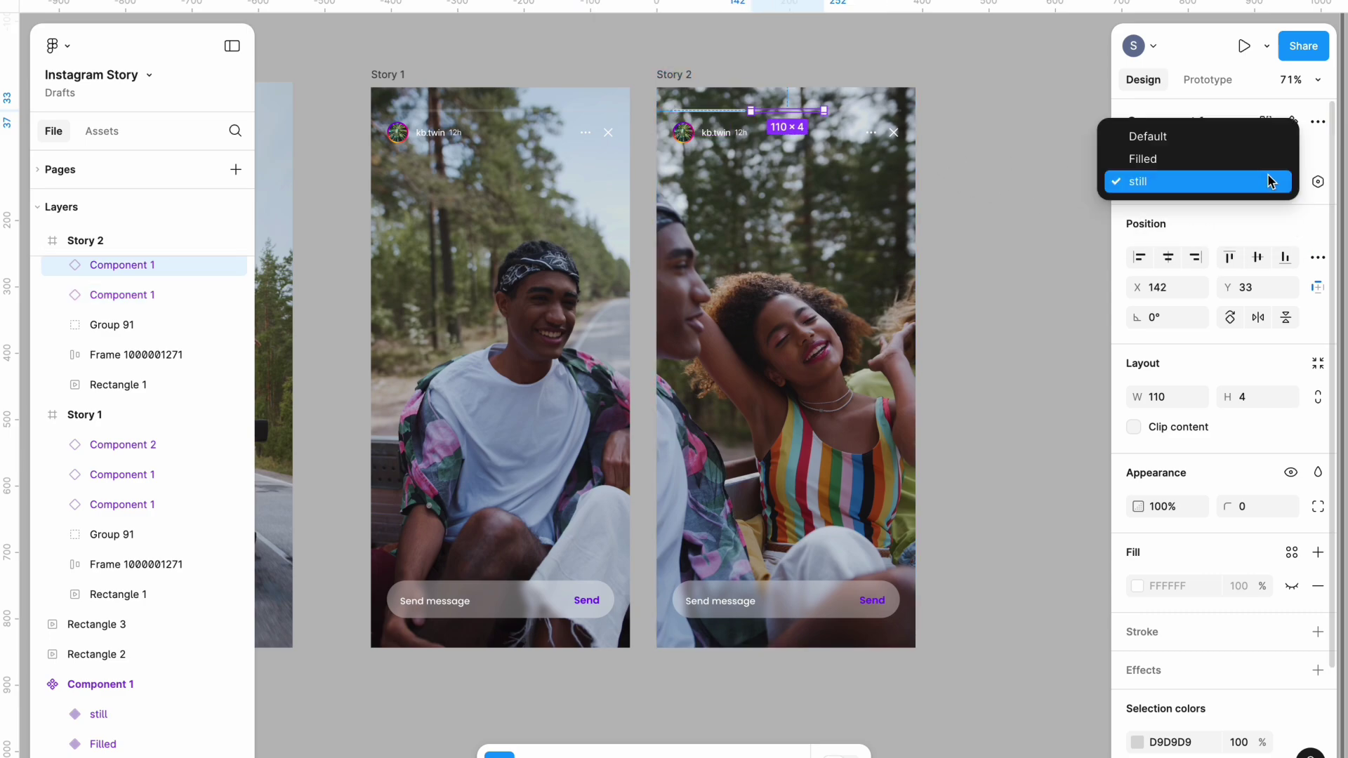
left_click(1205, 145)
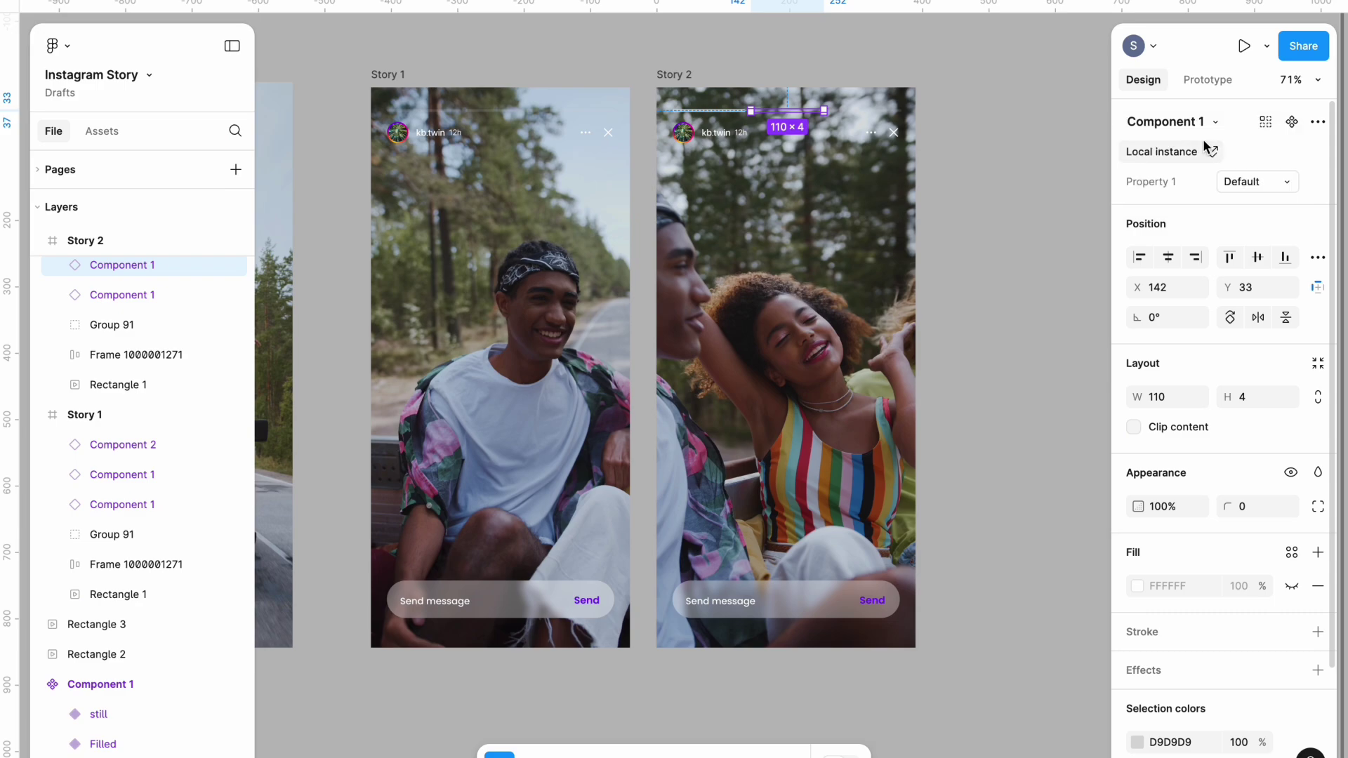
key("ctrl+d")
left_click(1268, 175)
left_click(1186, 183)
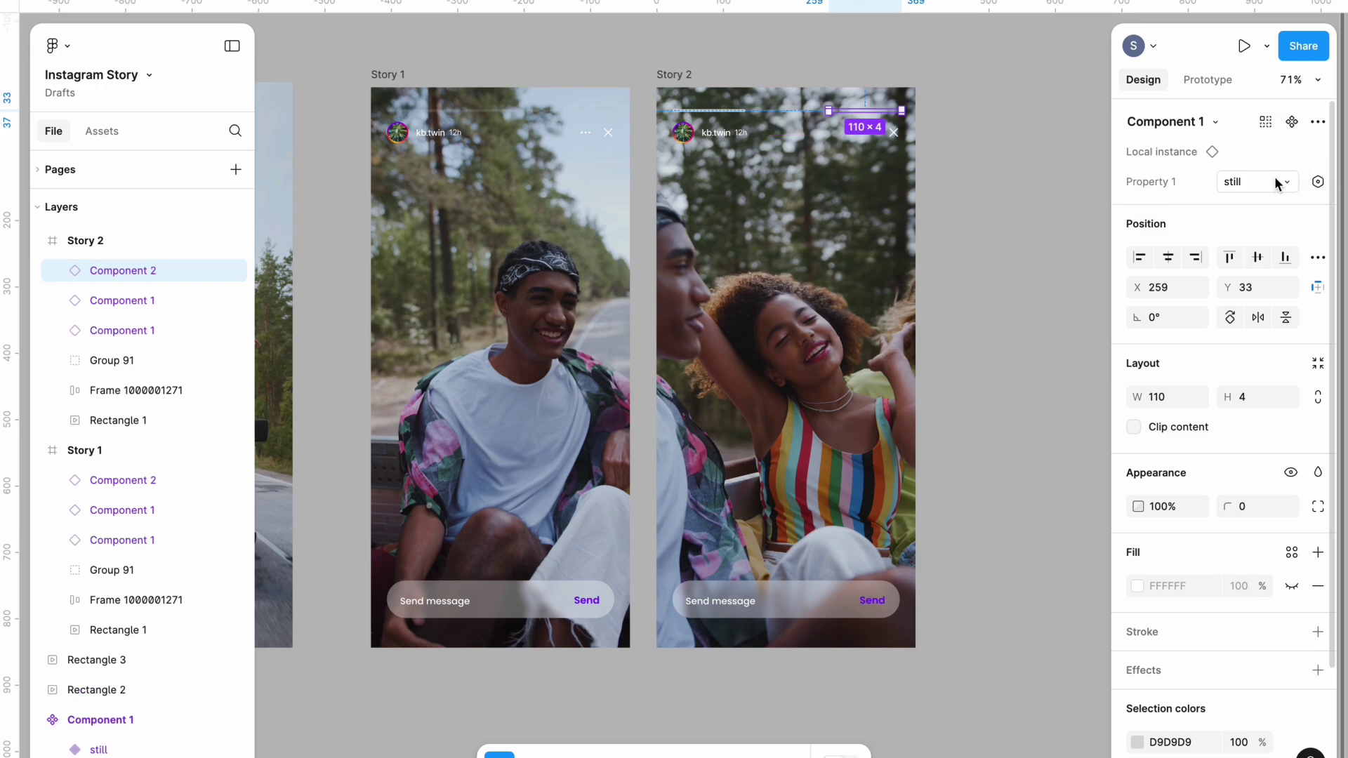
Step: Duplicate the Story 2 frame and place the copy beside it
left_click(667, 76)
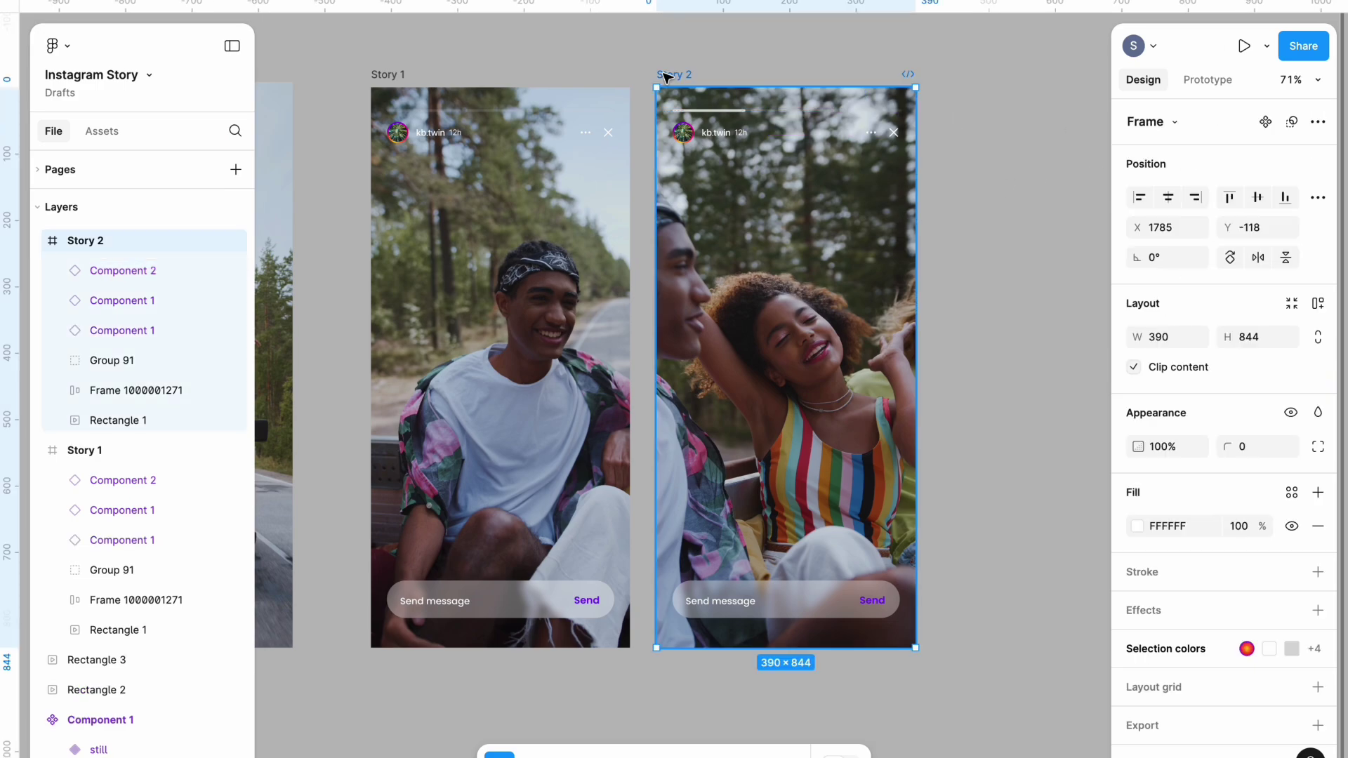
scroll(667, 76, "right", 3)
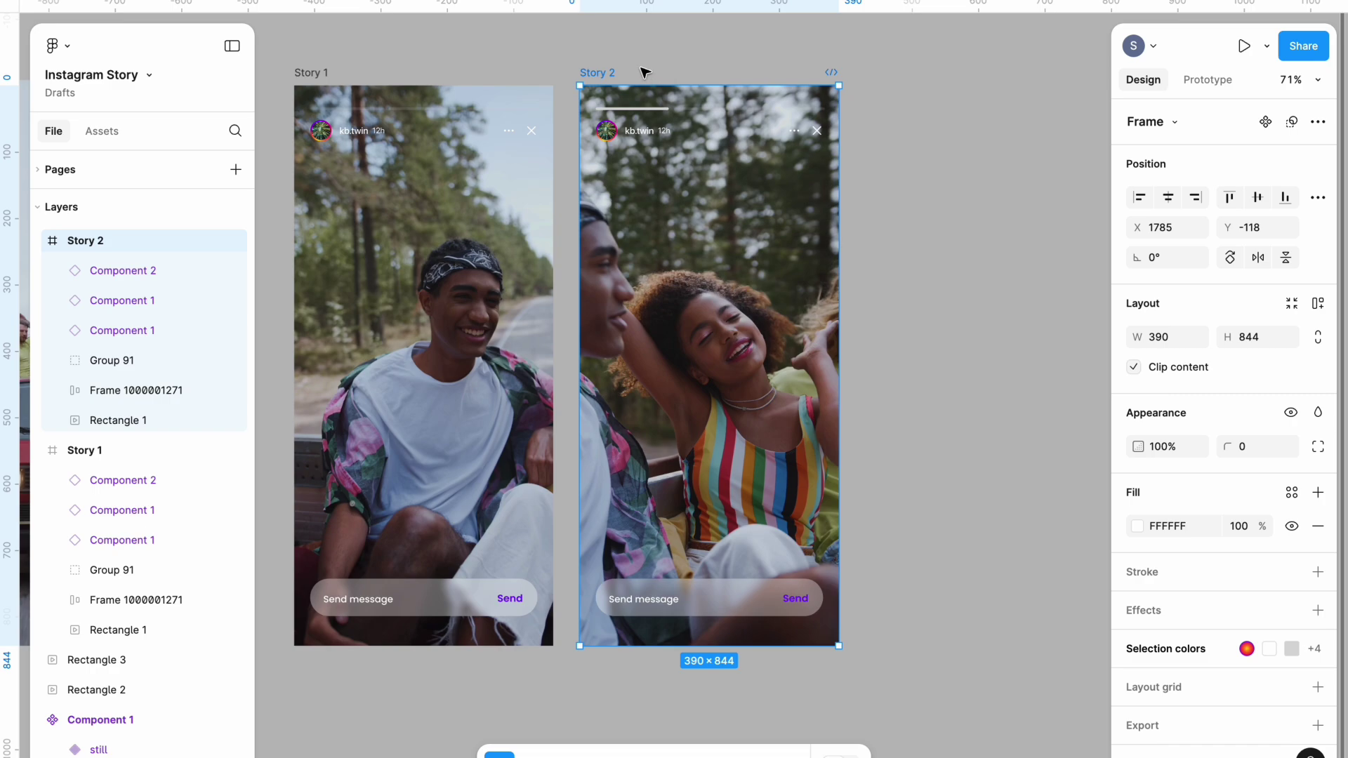
key("ctrl+d")
scroll(644, 70, "right", 5)
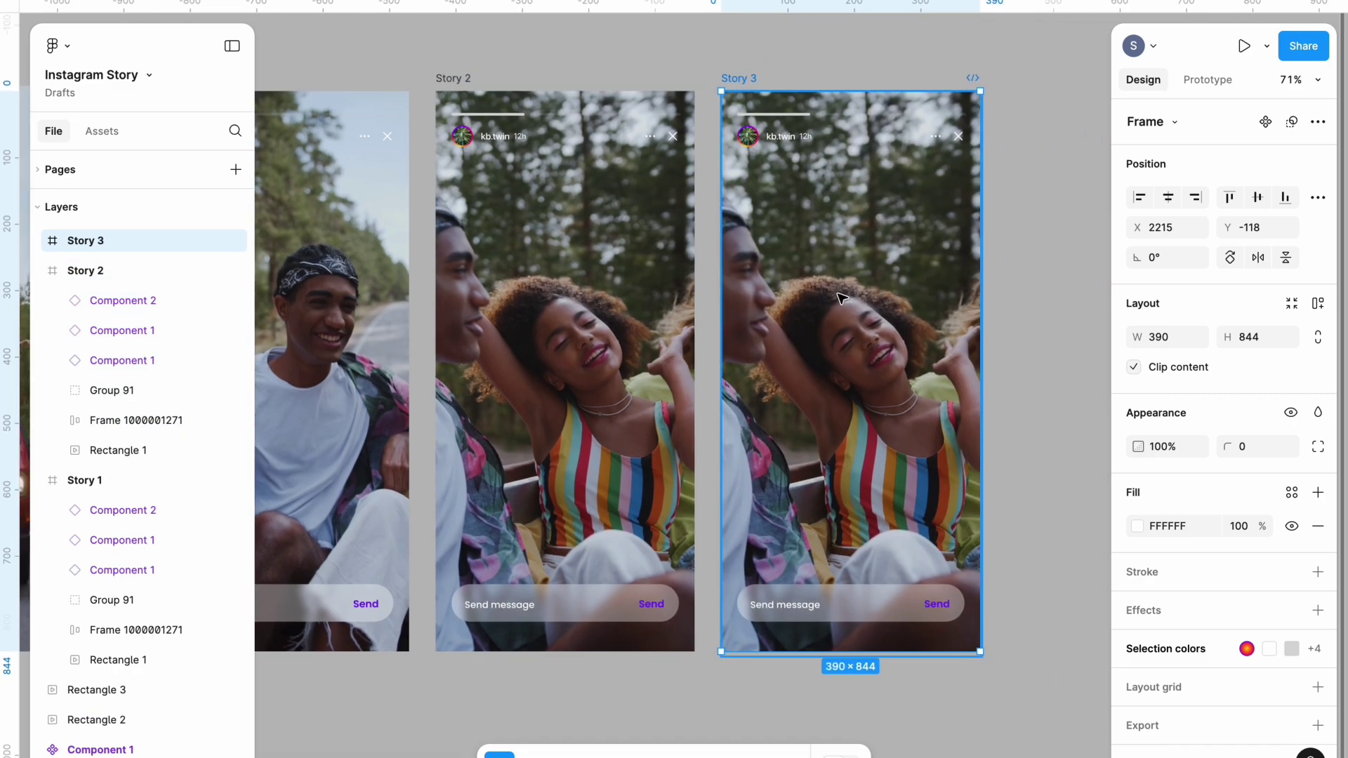
Step: Replace the background video fill in the Story 3 frame with the red van video
left_click(841, 295)
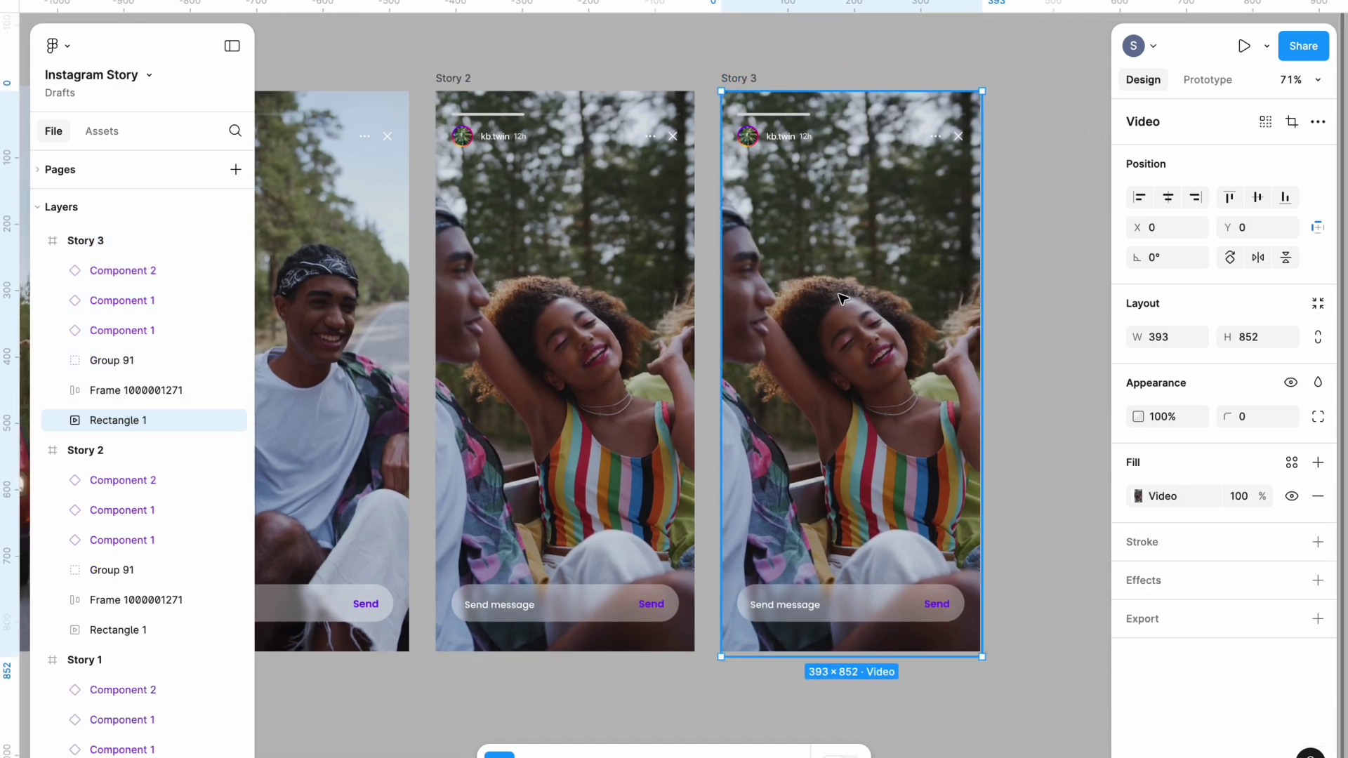
left_click(1139, 496)
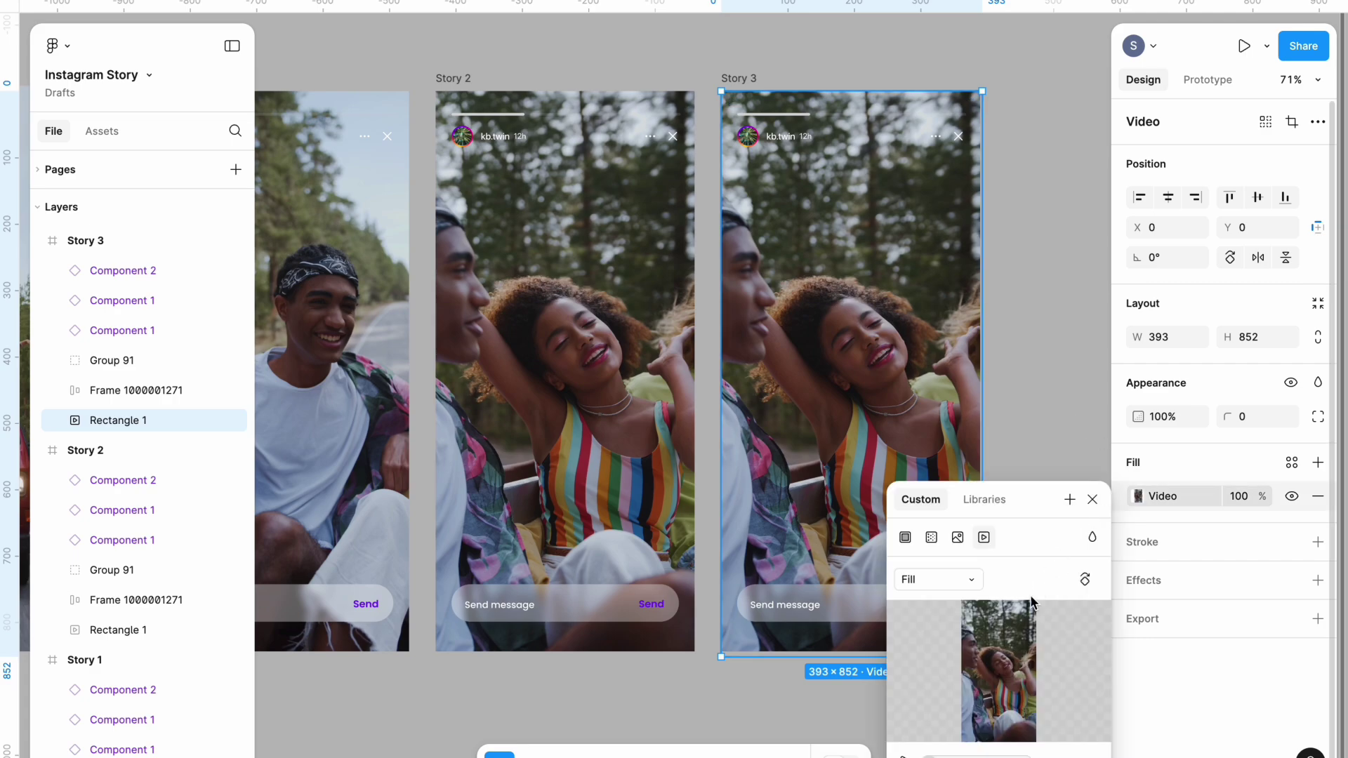
mouse_move(1011, 671)
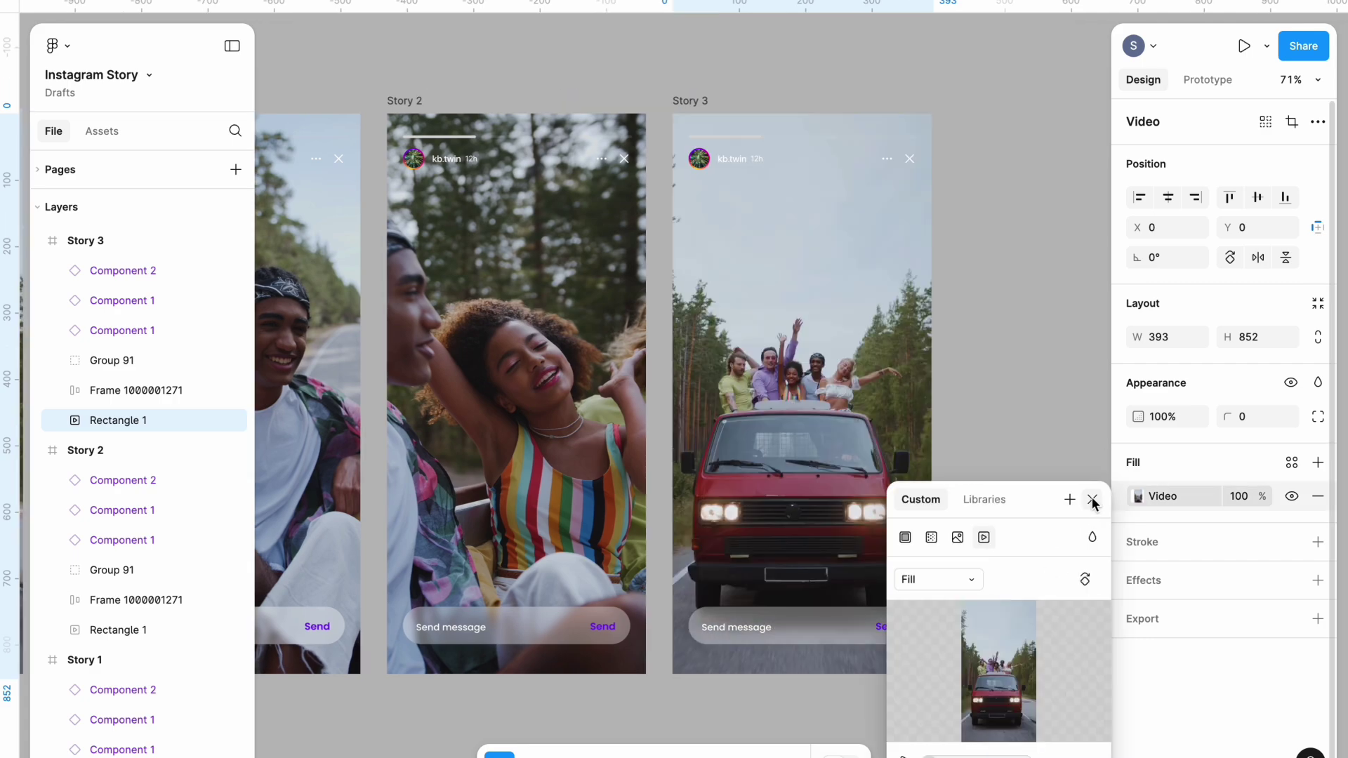
left_click(1051, 400)
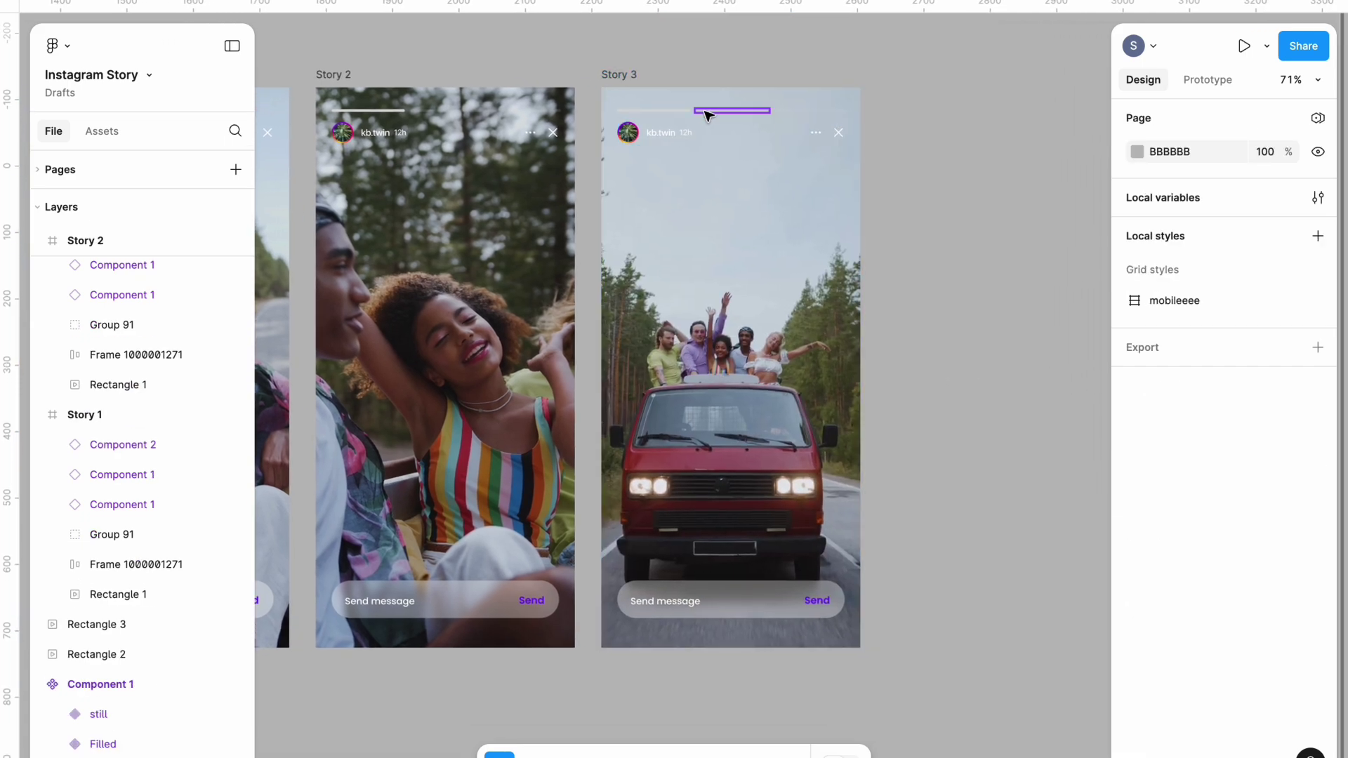
Step: In Story 3, set the second bar to the Filled variant and the third bar to Default, keeping the first on Filled
left_click(648, 111)
scroll(647, 114, "up", 3)
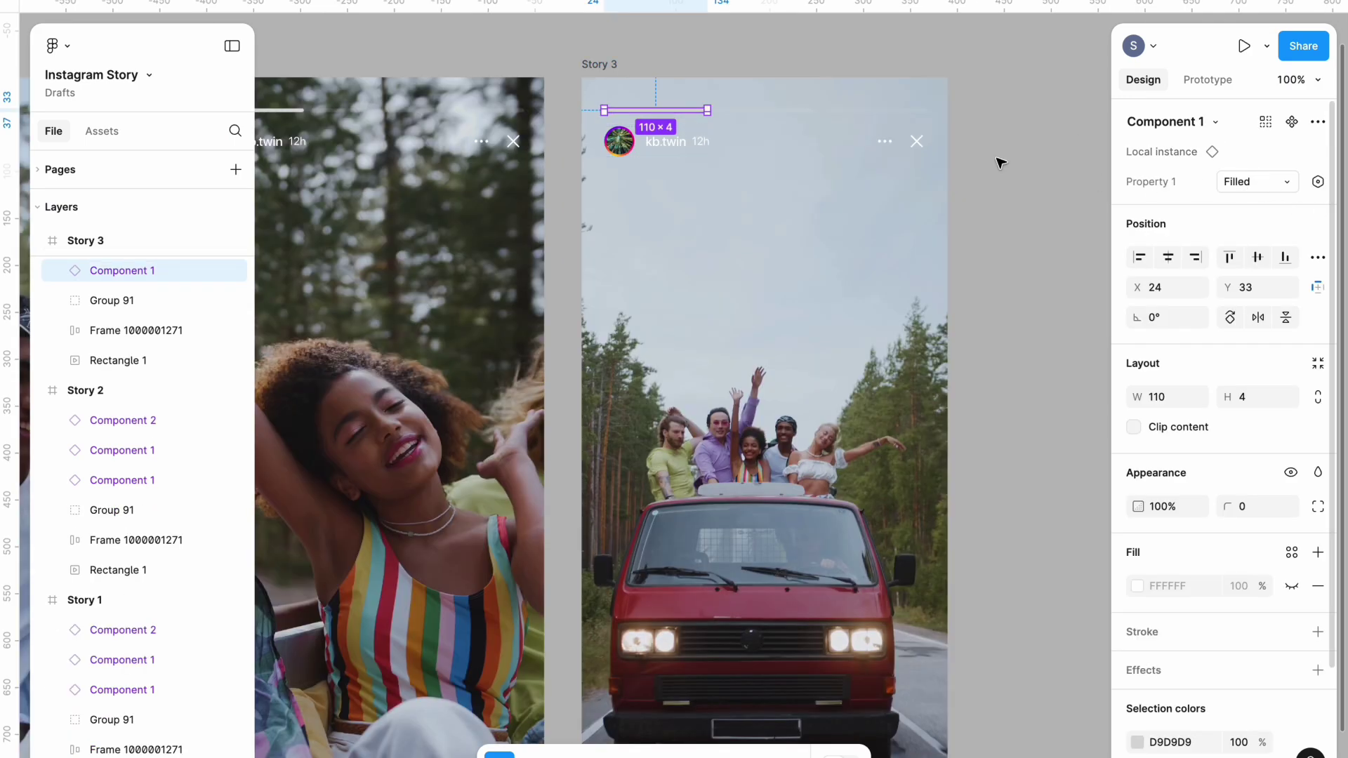
key("ctrl+d")
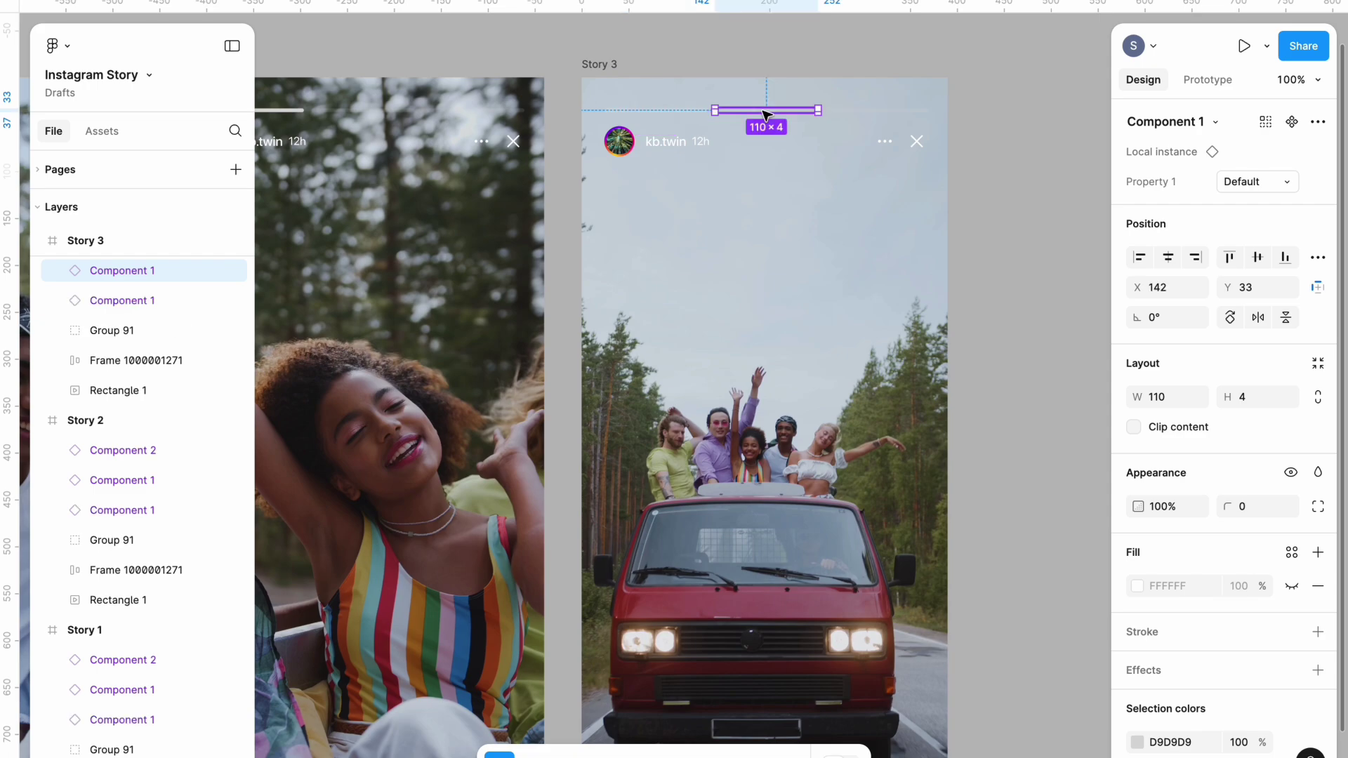
left_click(1297, 192)
left_click(1179, 210)
key("ctrl+d")
left_click(1257, 183)
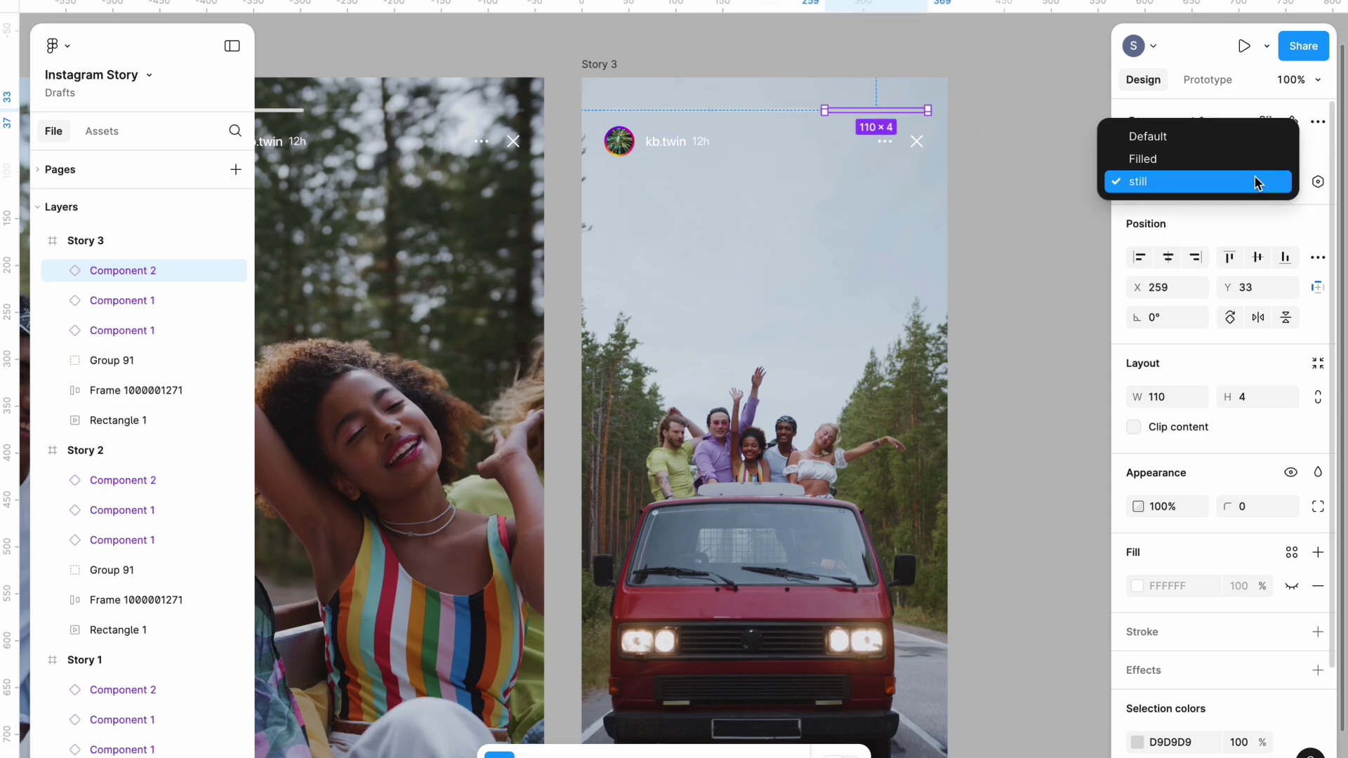
left_click(1185, 136)
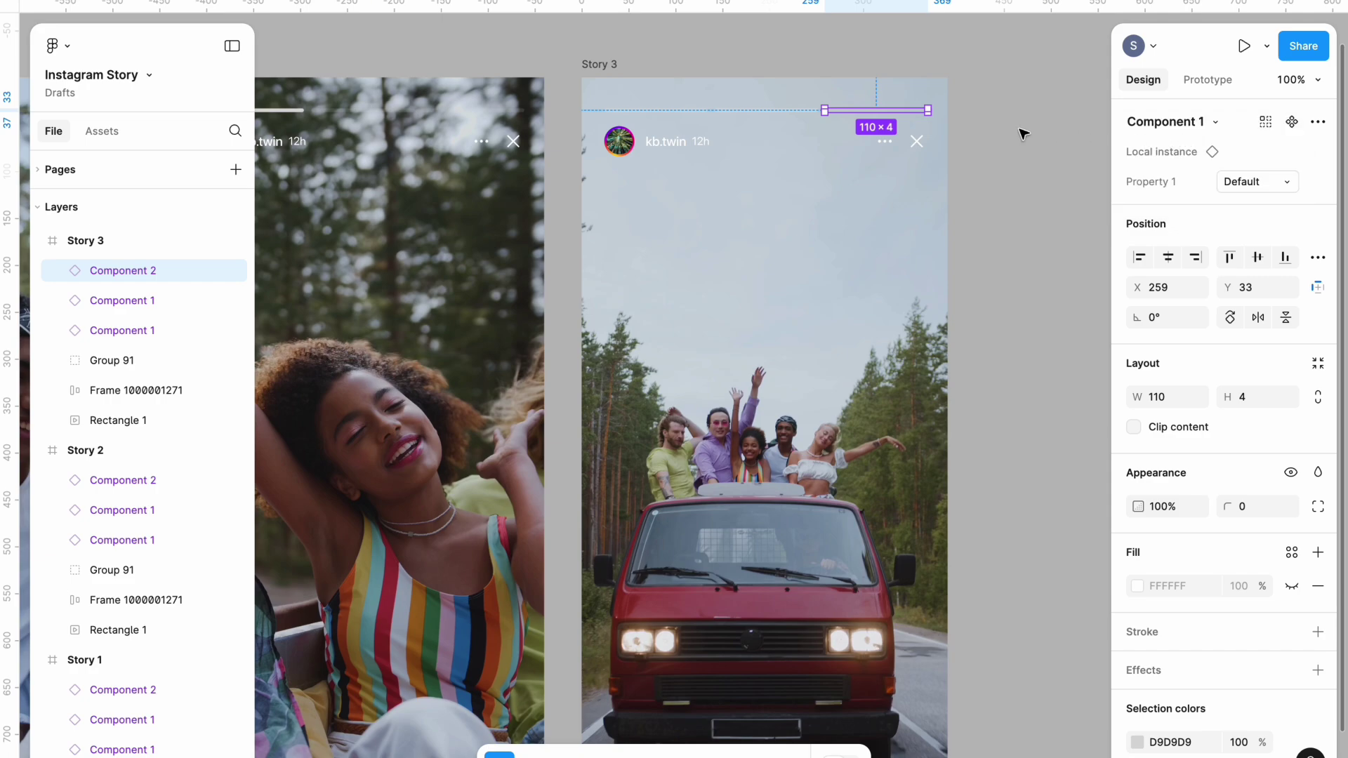
Step: Review the progress bar states across the Story 1, Story 2 and Story 3 frames
key("Home")
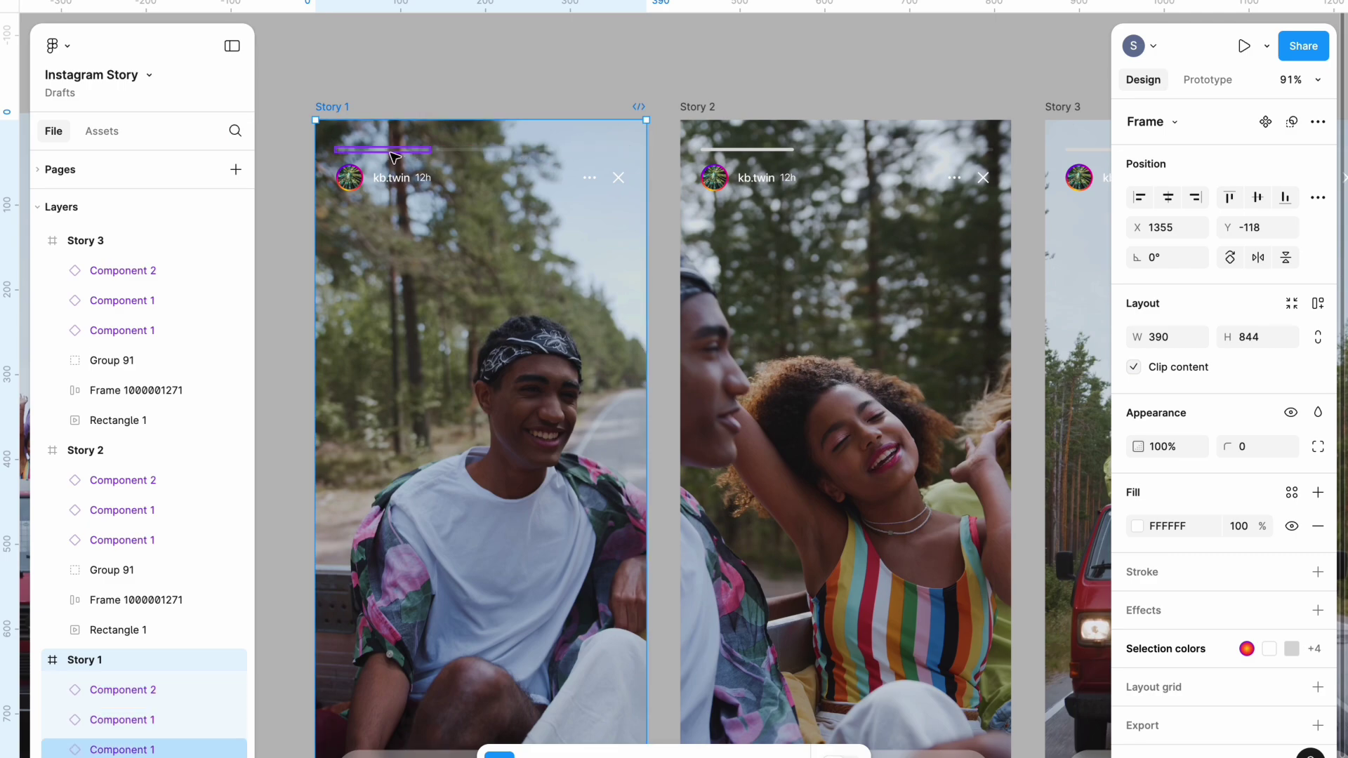
left_click(462, 101)
scroll(461, 101, "down", 1)
scroll(461, 101, "right", 1)
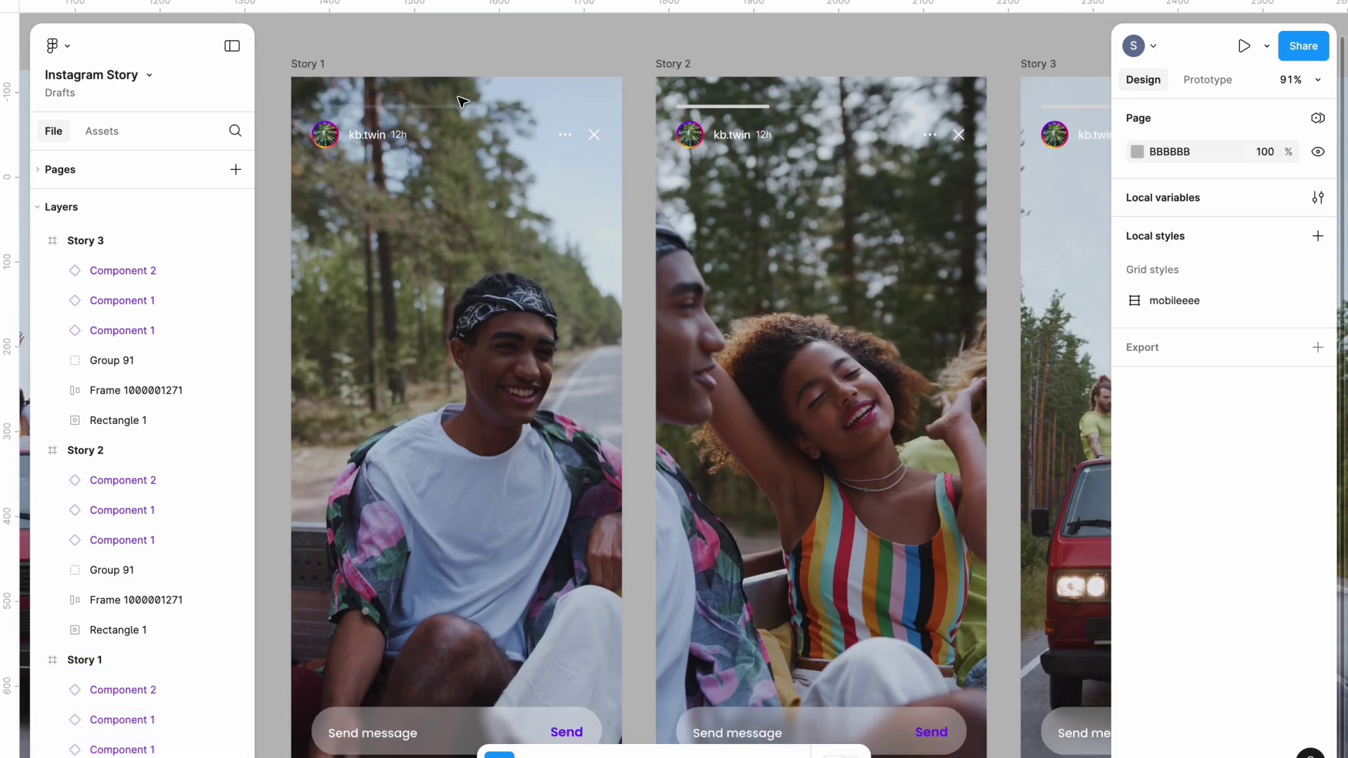
left_click(690, 64)
scroll(667, 77, "right", 2)
scroll(667, 77, "up", 1)
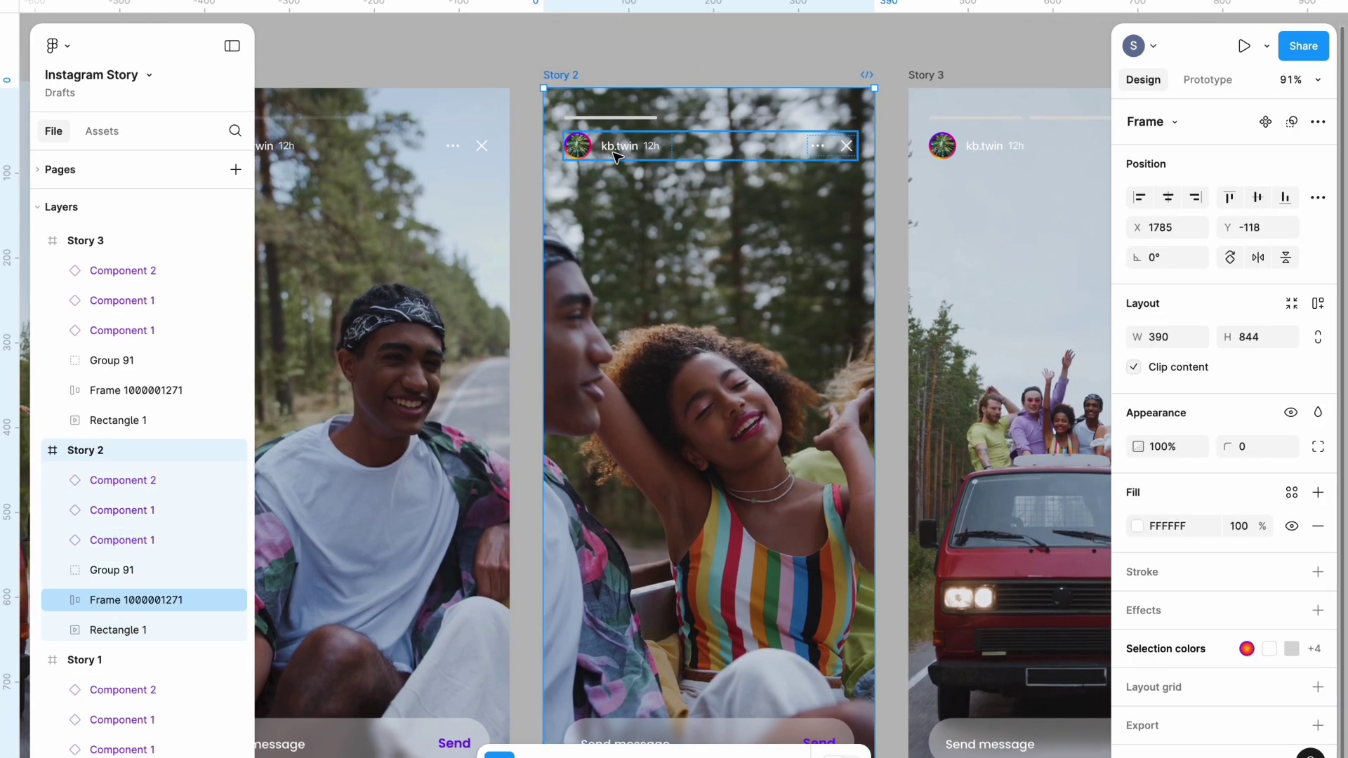
scroll(482, 220, "left", 2)
scroll(482, 220, "down", 1)
left_click(451, 210)
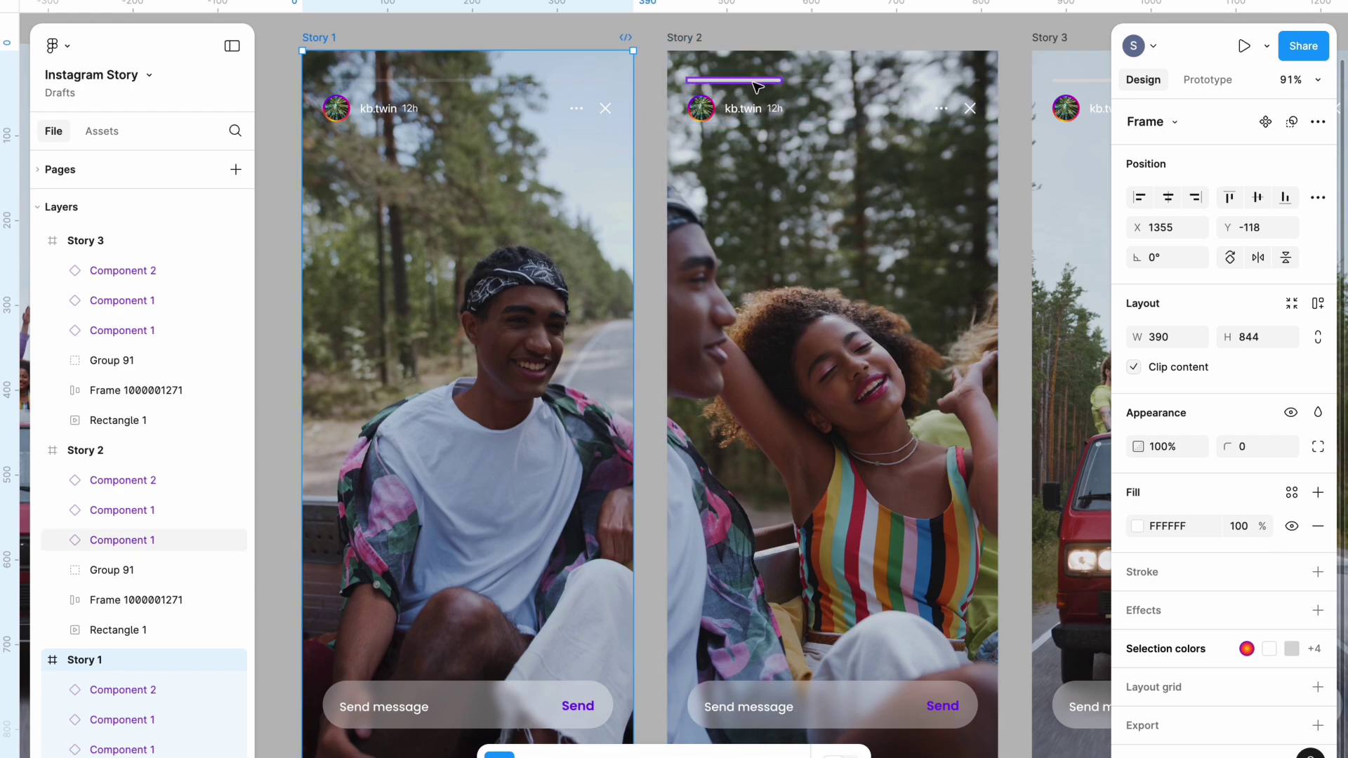
Step: Compare the progress bar states and frame contents of Story 2 and Story 3, moving from one frame to the other
scroll(732, 86, "right", 2)
scroll(732, 86, "up", 1)
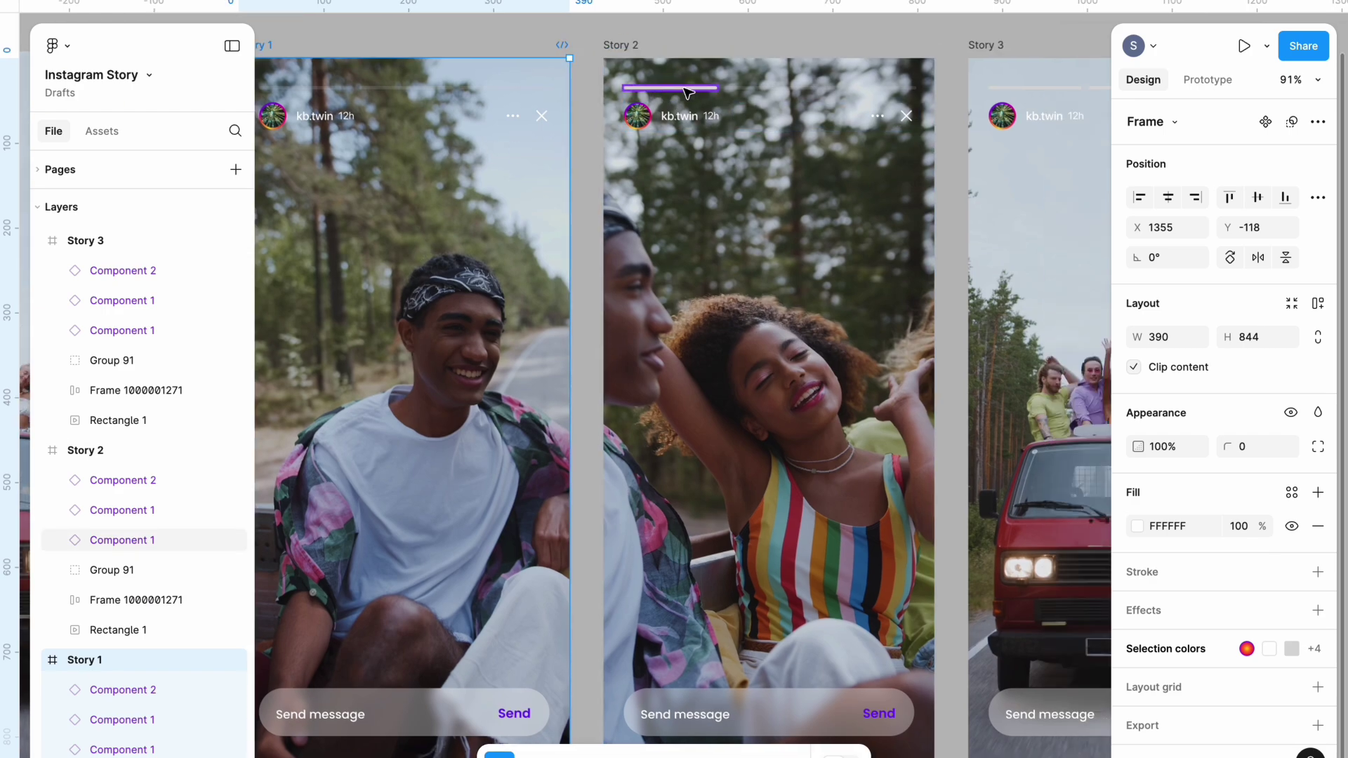
left_click(623, 49)
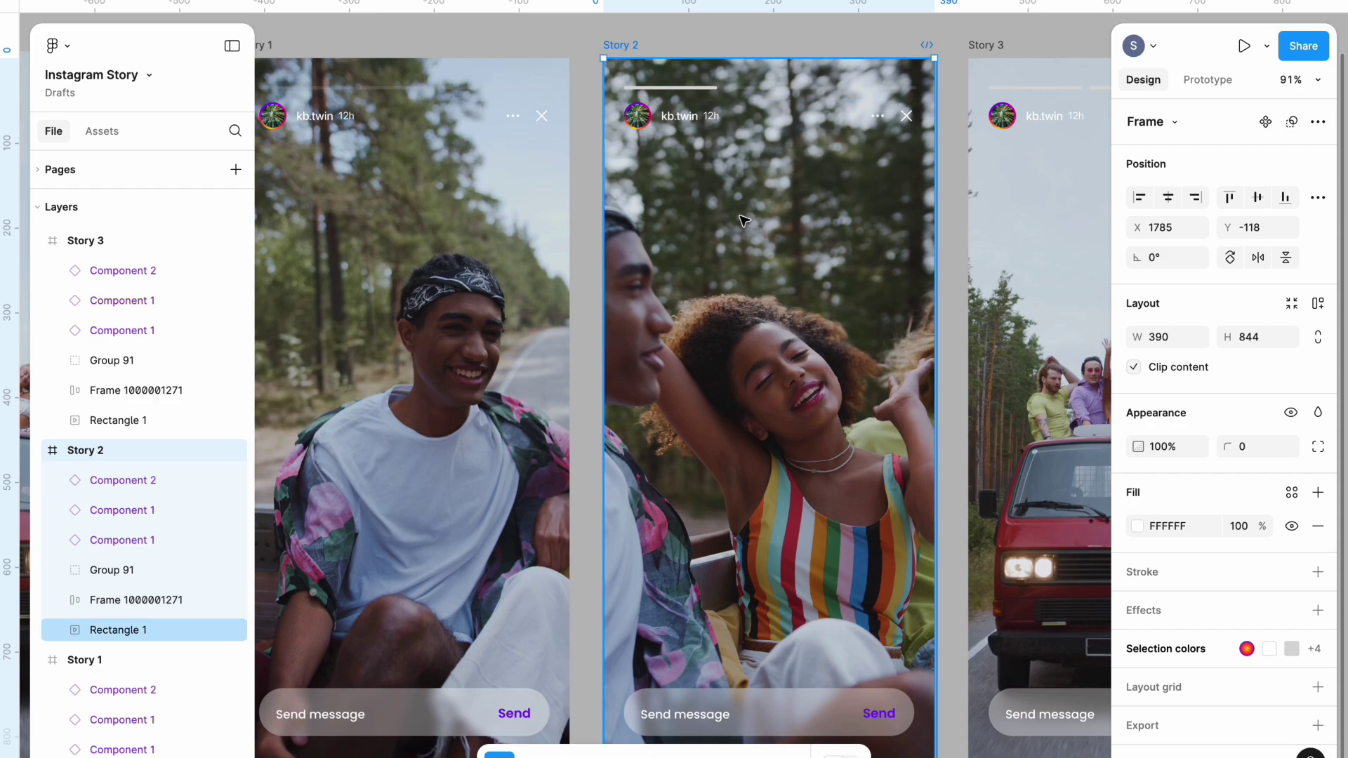
scroll(878, 228, "right", 5)
scroll(870, 231, "up", 1)
left_click(858, 234)
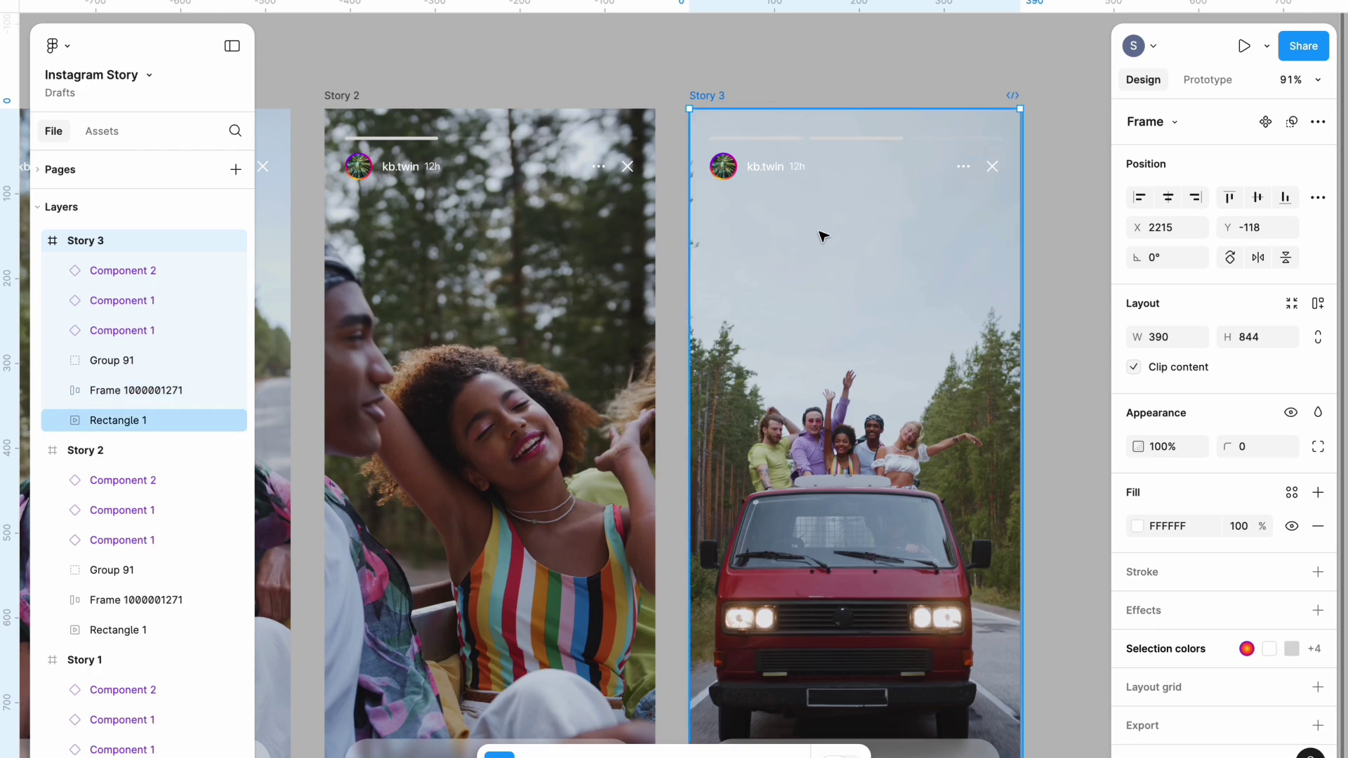
scroll(797, 265, "left", 3)
scroll(797, 265, "down", 1)
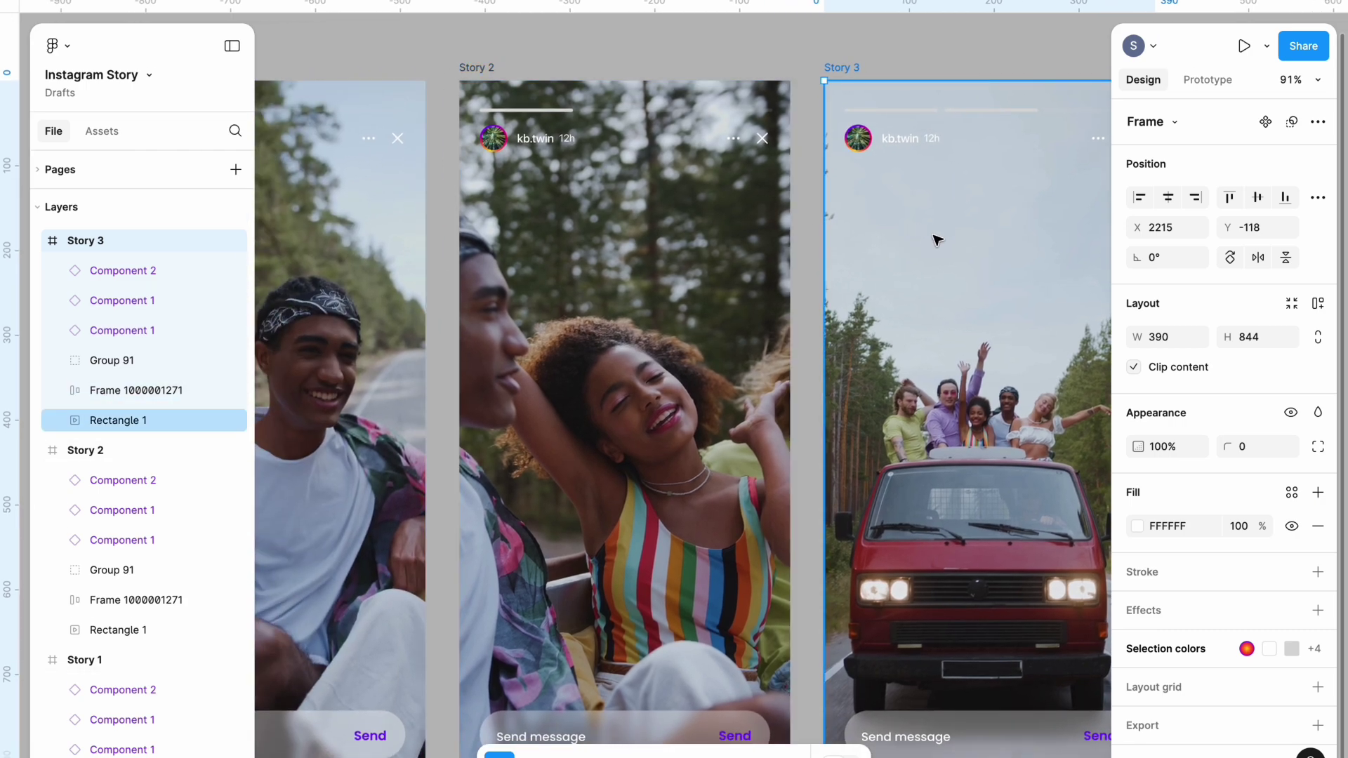
scroll(936, 238, "right", 3)
scroll(936, 238, "up", 1)
left_click(847, 53)
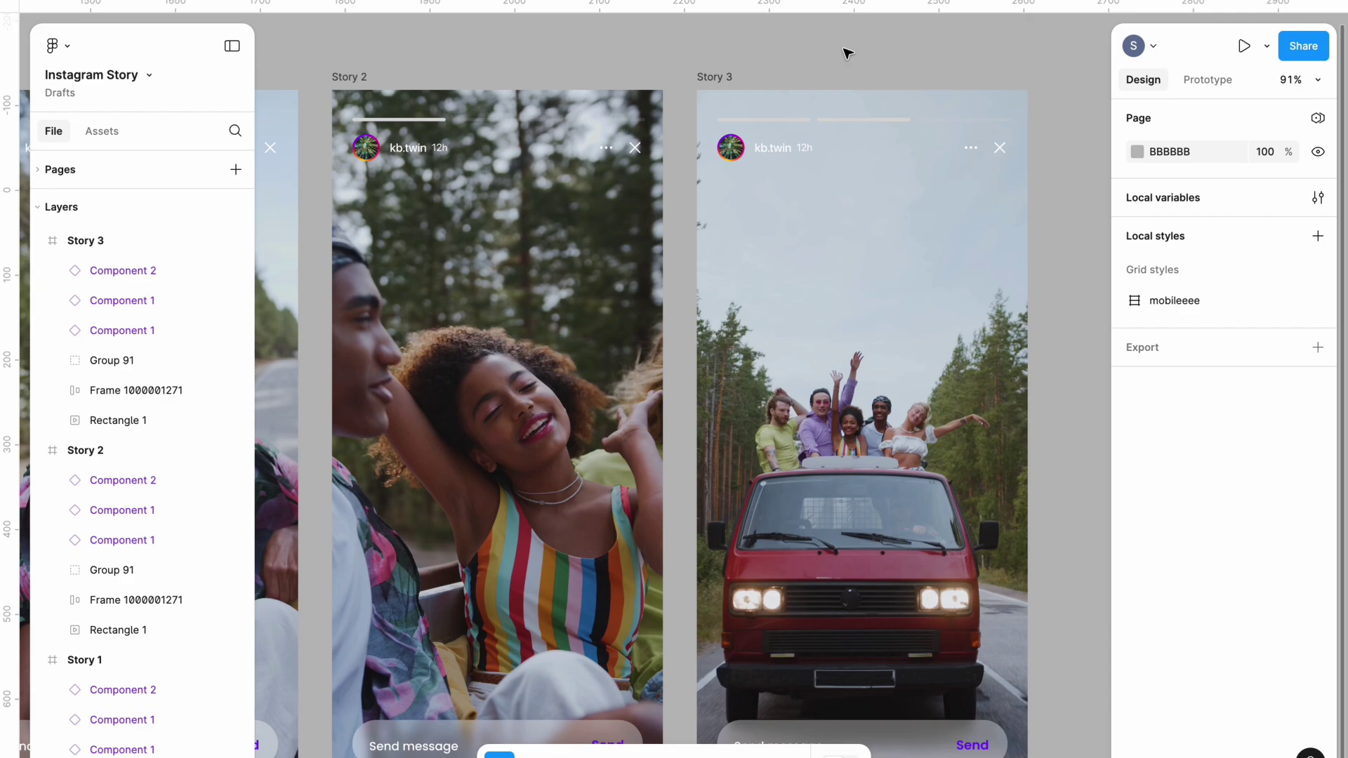
Step: Paste the Profile frame into the empty canvas area beside Story 1, ahead of the three story frames
scroll(871, 71, "down", 5)
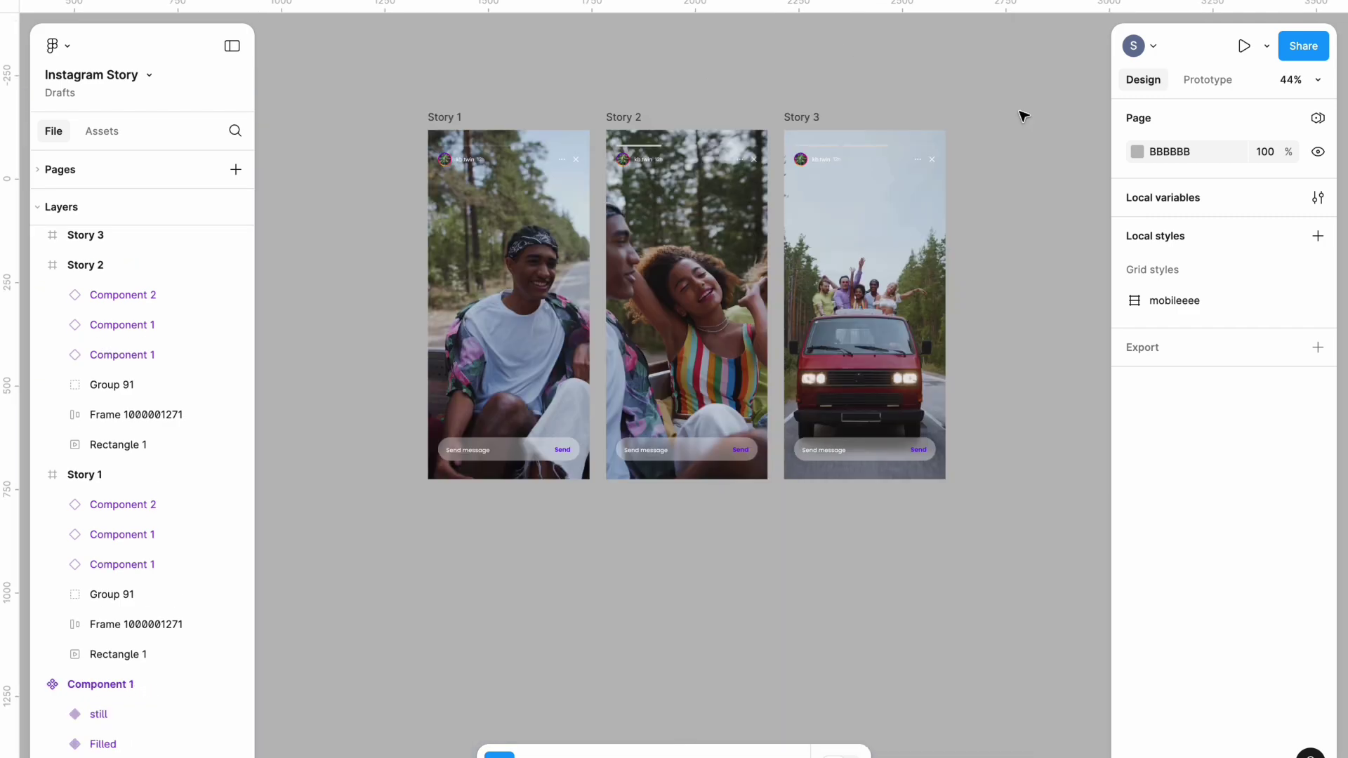
scroll(702, 81, "down", 3)
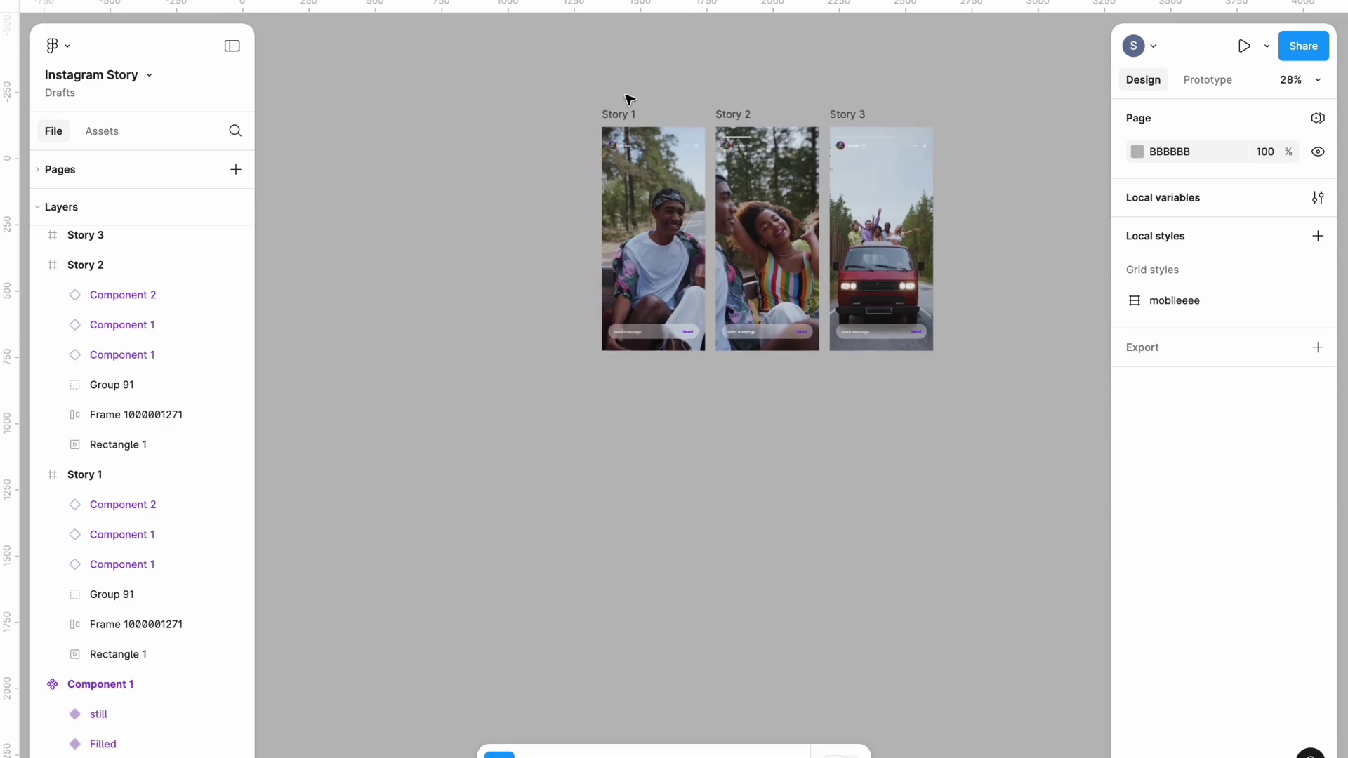
scroll(591, 116, "up", 1)
right_click(467, 185)
left_click(491, 197)
scroll(801, 207, "up", 2)
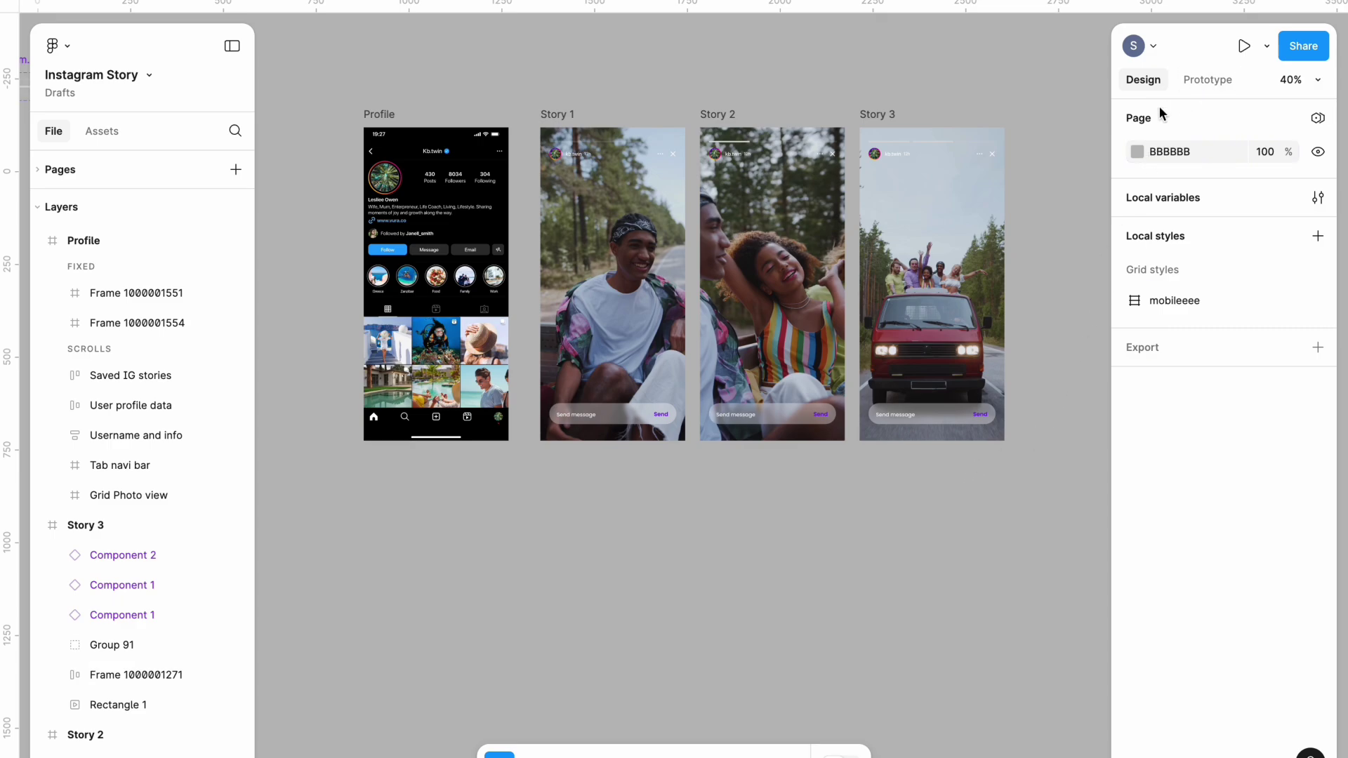
Step: Duplicate the Profile frame so that the copy sits after Story 3
left_click(390, 121)
scroll(391, 124, "right", 3)
scroll(391, 124, "up", 1)
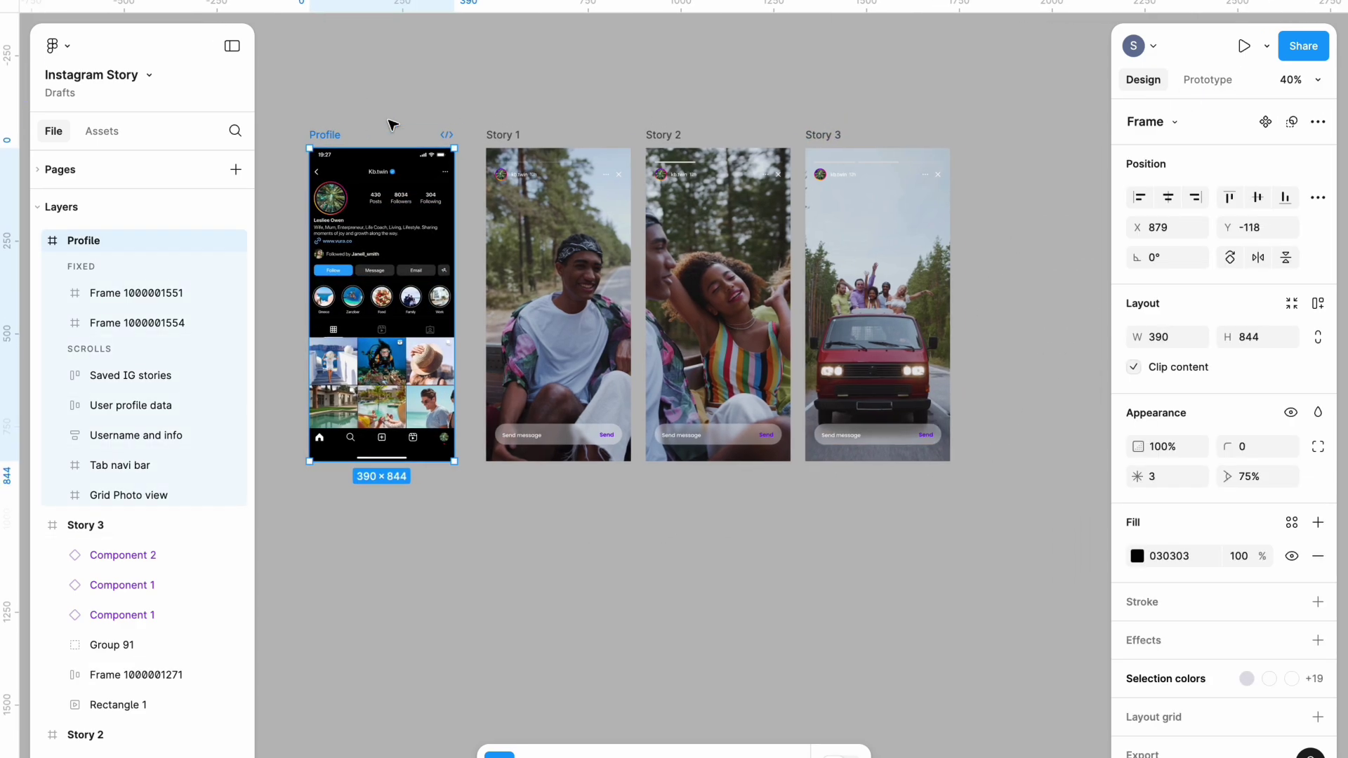
key("ctrl+d")
scroll(391, 124, "right", 2)
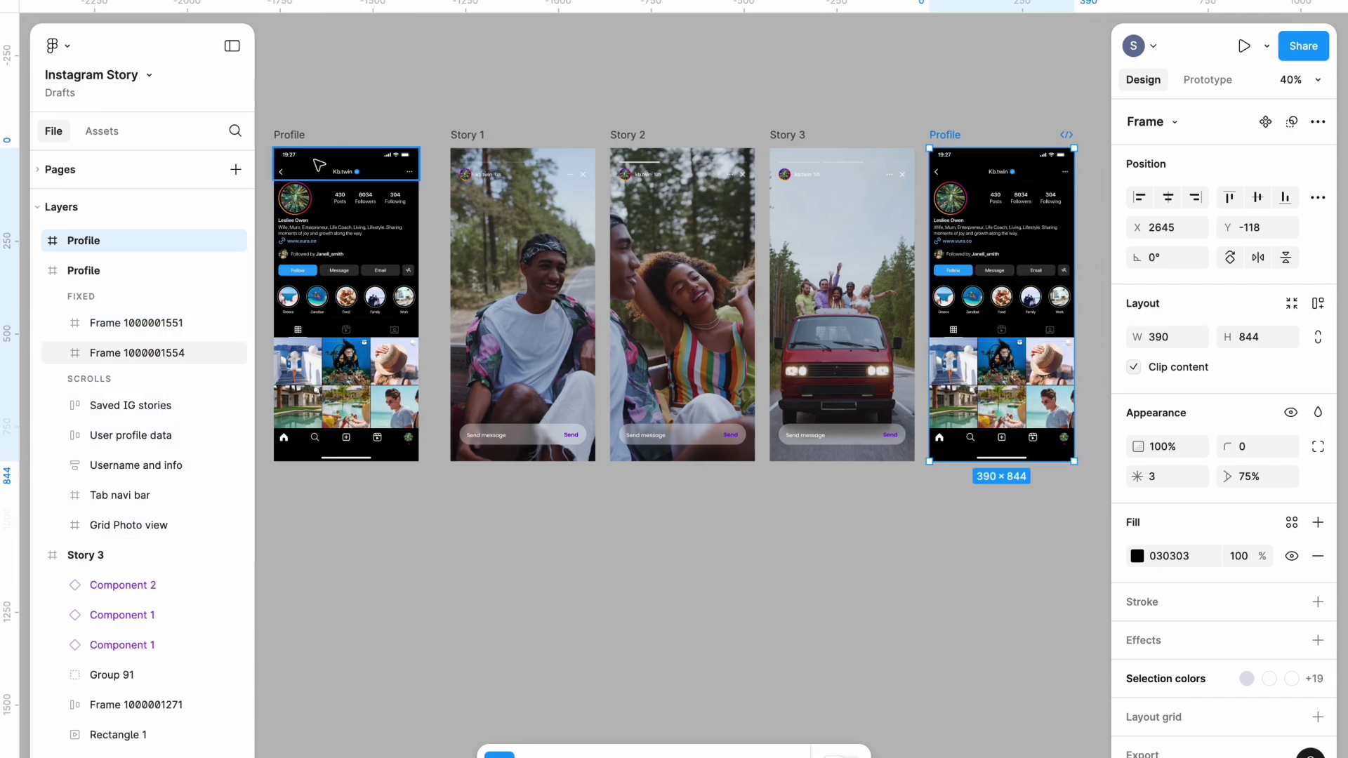
Step: In the duplicate Profile frame, replace the avatar ring's gradient with the solid grey C5C5C5
double_click(949, 198)
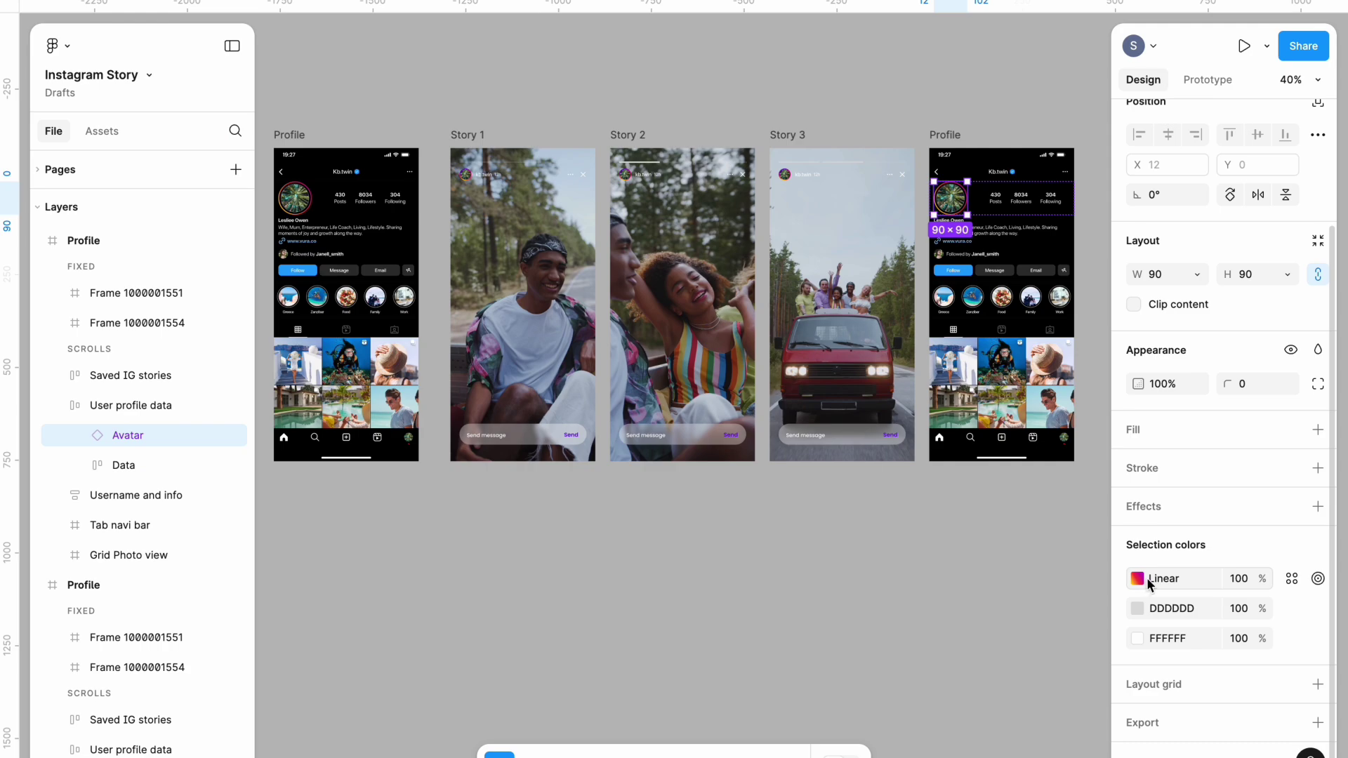
left_click(1138, 579)
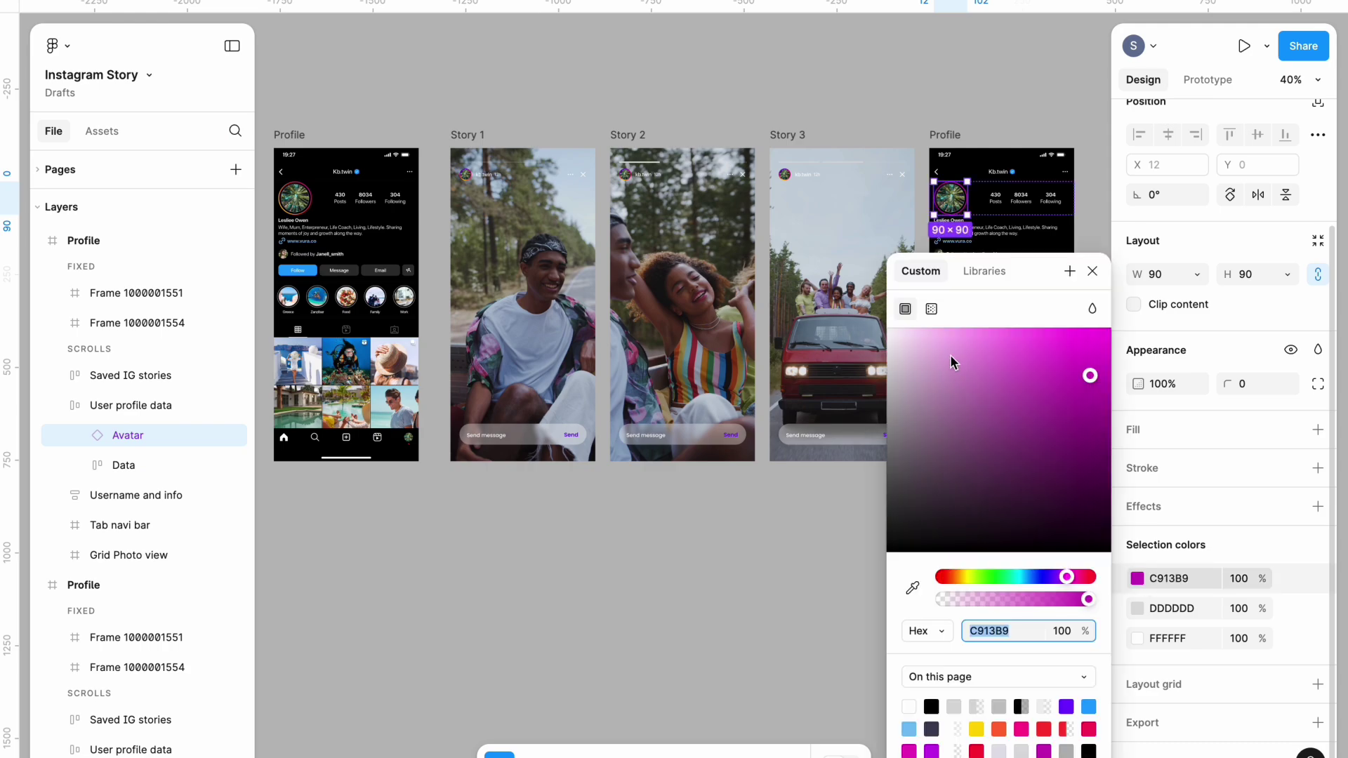
left_click_drag(947, 385, 877, 392)
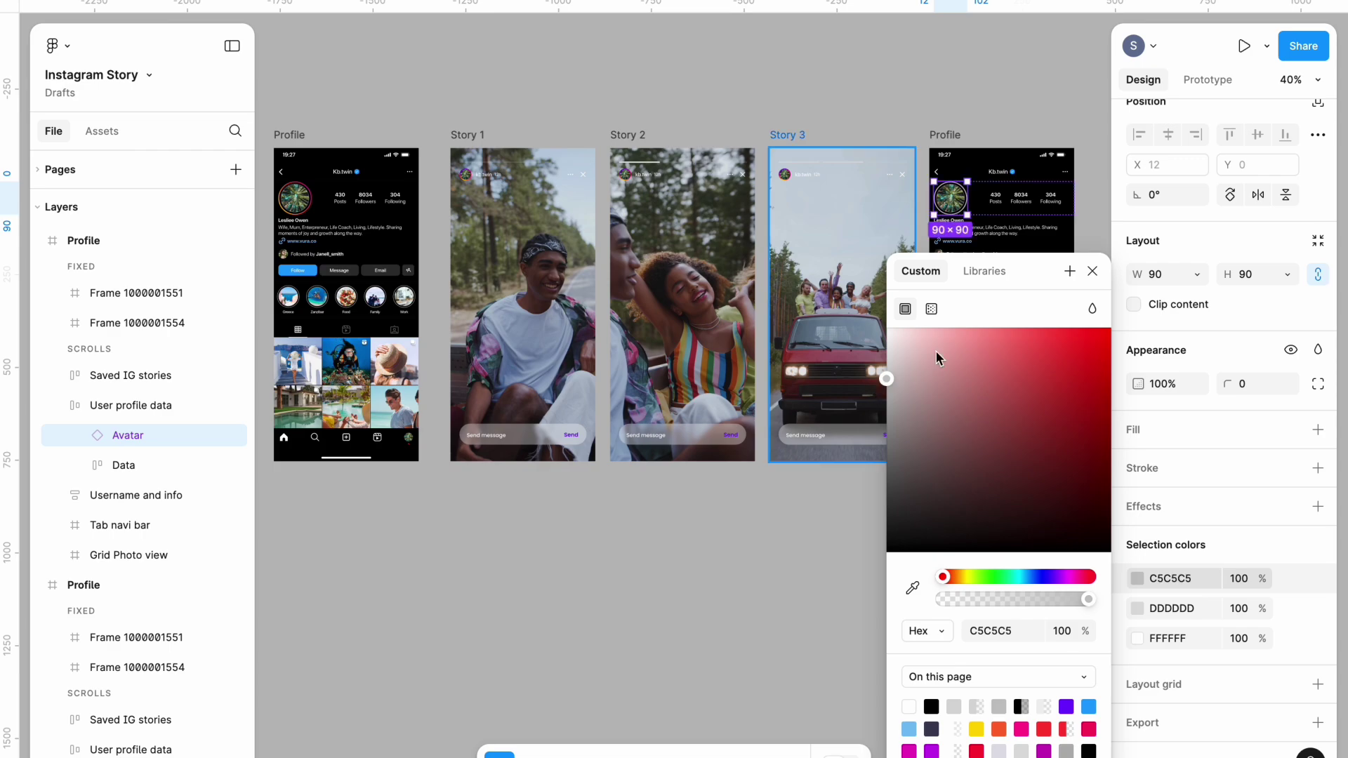
key("Escape")
key("Escape")
Step: Link the first Profile frame's avatar to Story 1 with an On click, Navigate to interaction
left_click(1208, 79)
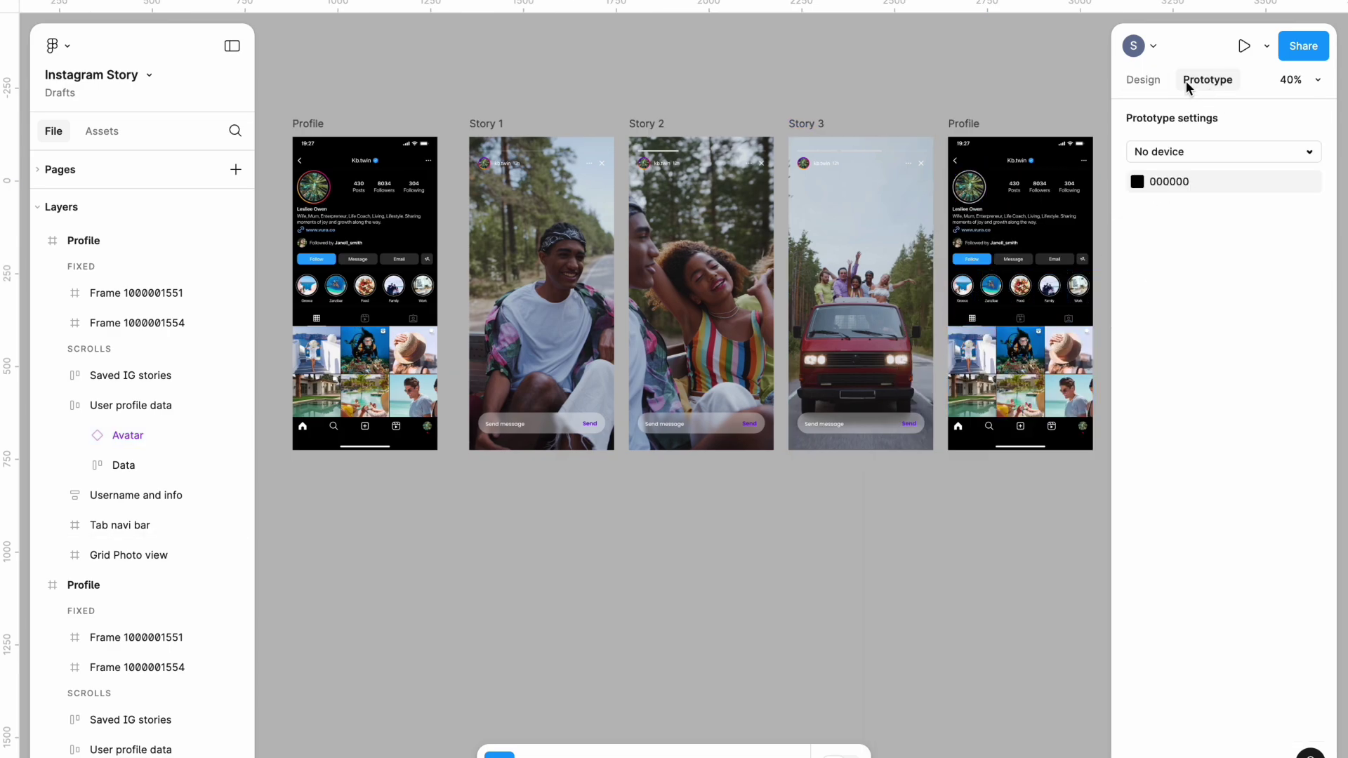
mouse_move(388, 331)
scroll(387, 331, "up", 5)
left_click(420, 145)
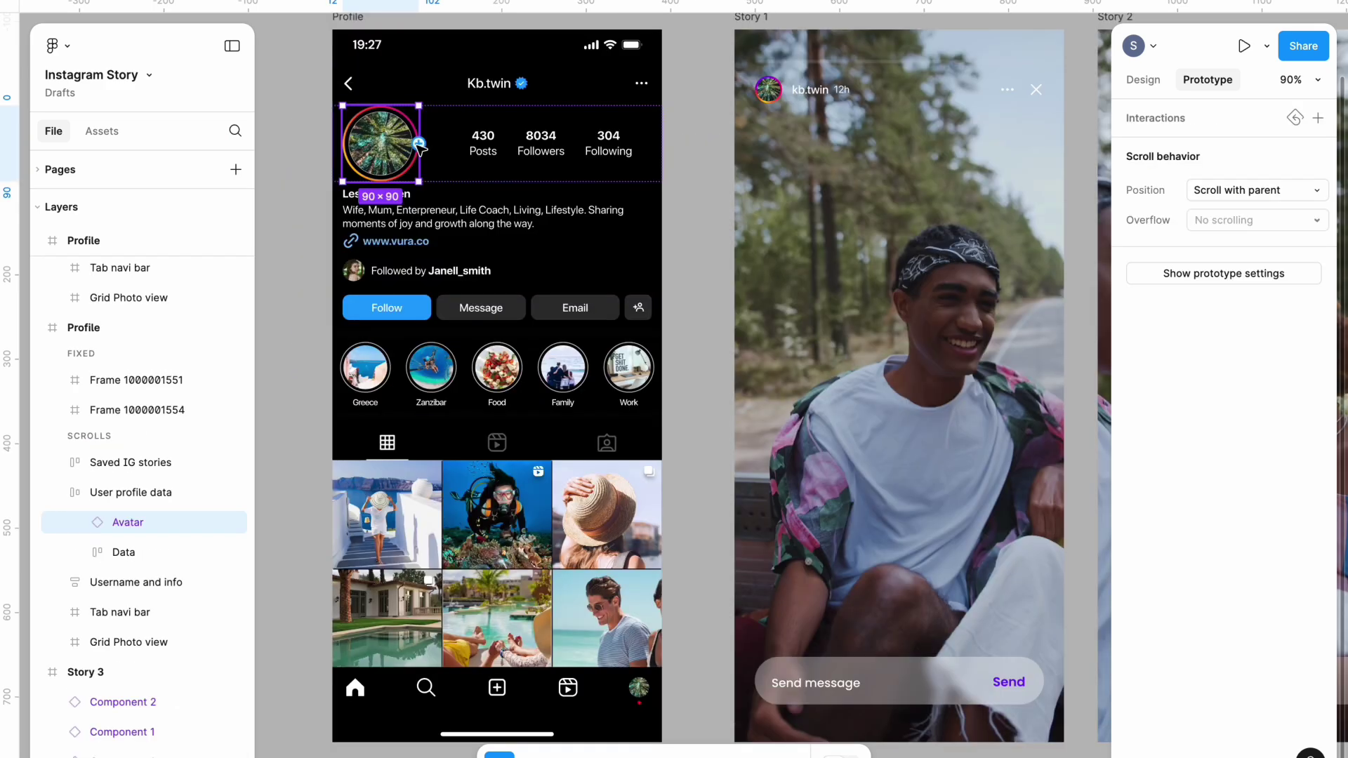
left_click_drag(419, 145, 753, 218)
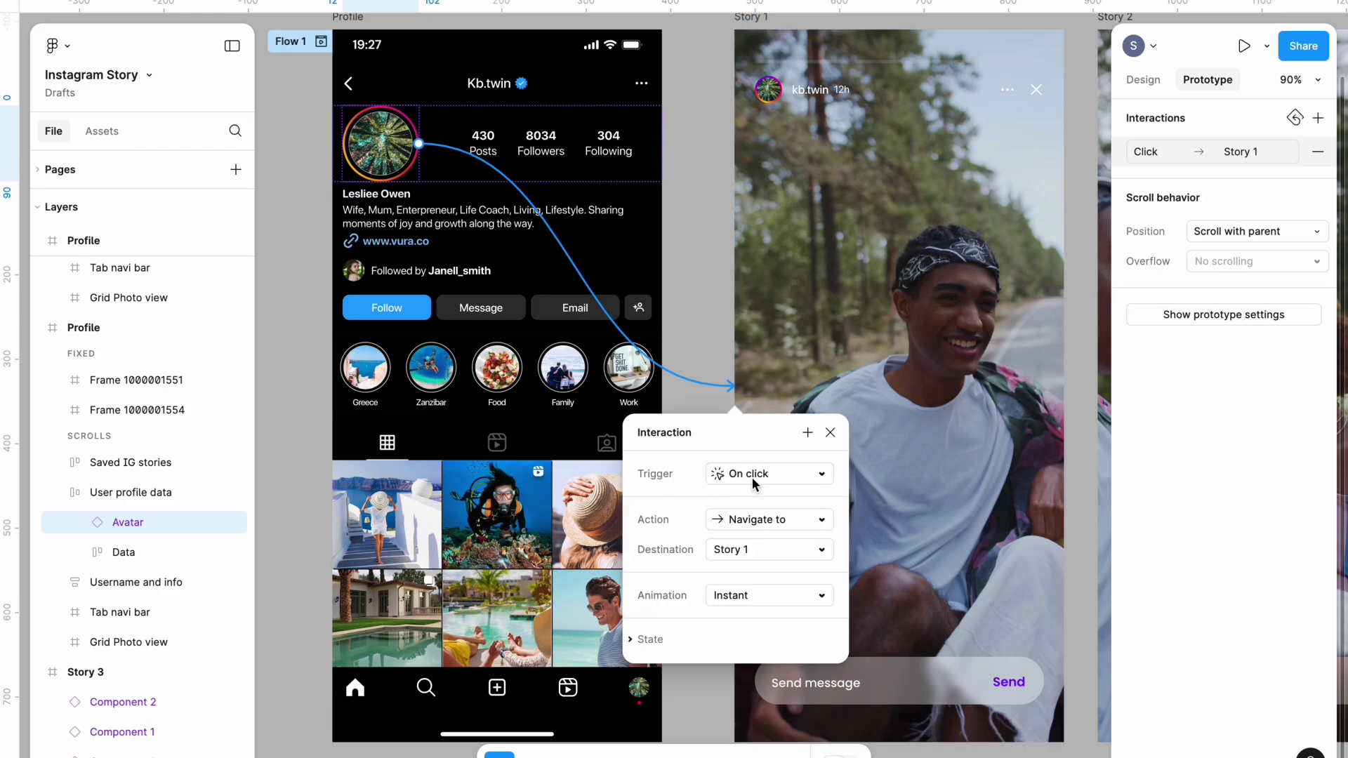
left_click(795, 475)
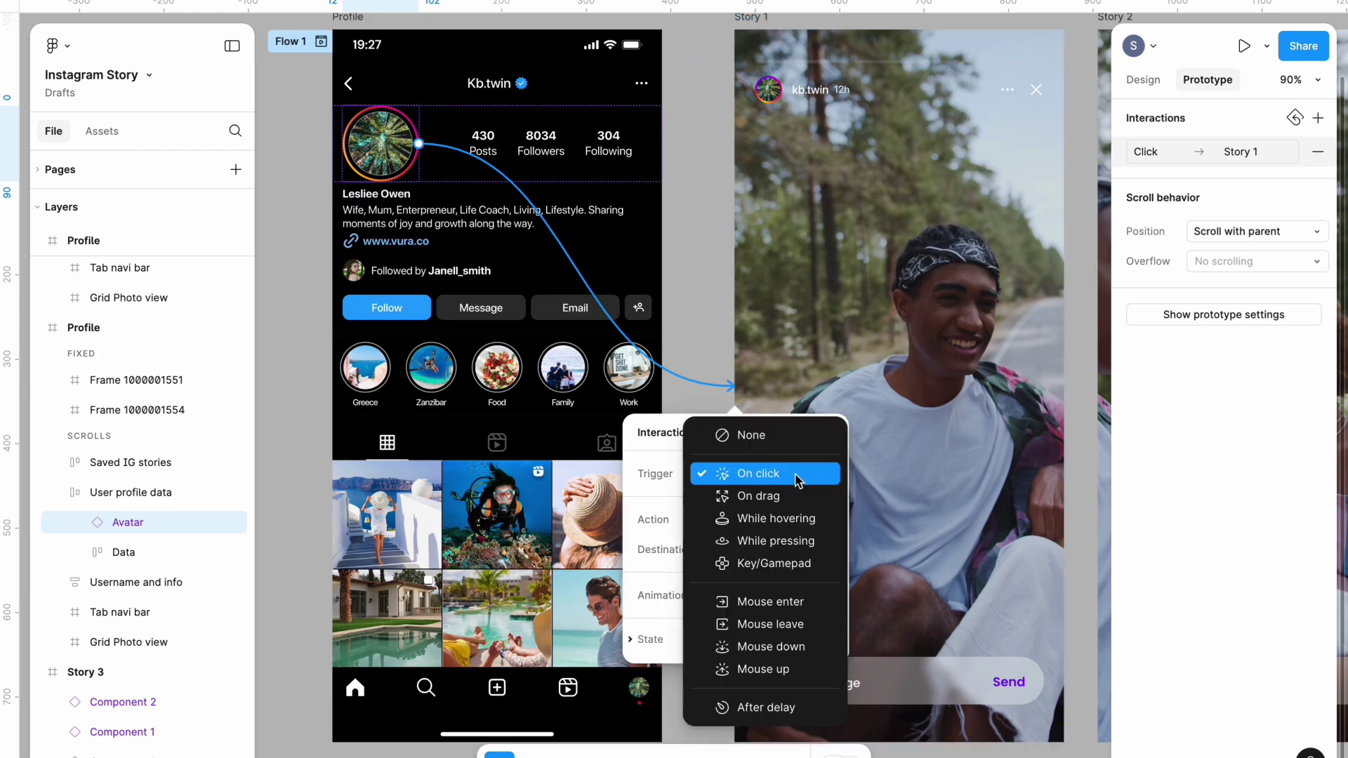
left_click(797, 476)
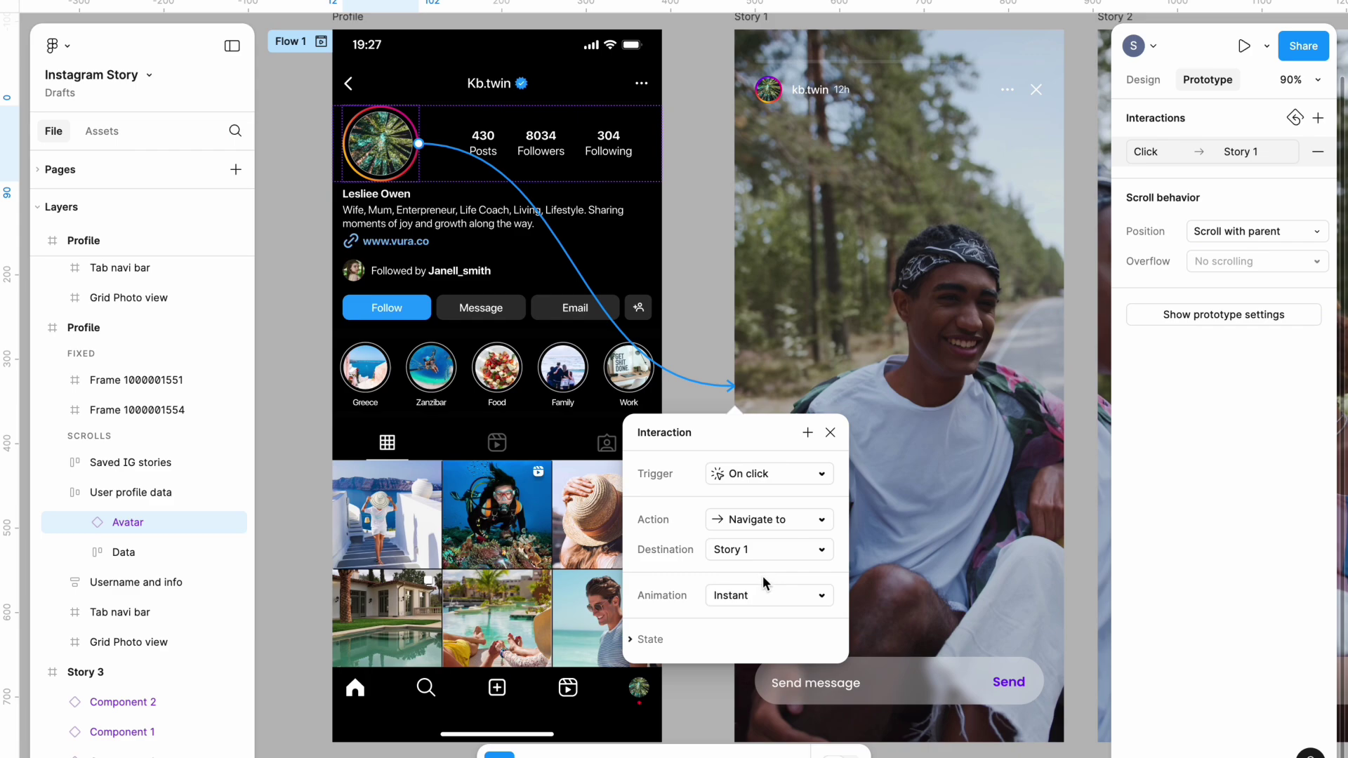
Step: Set the avatar interaction's animation to Dissolve with an Ease in and out curve
left_click(784, 596)
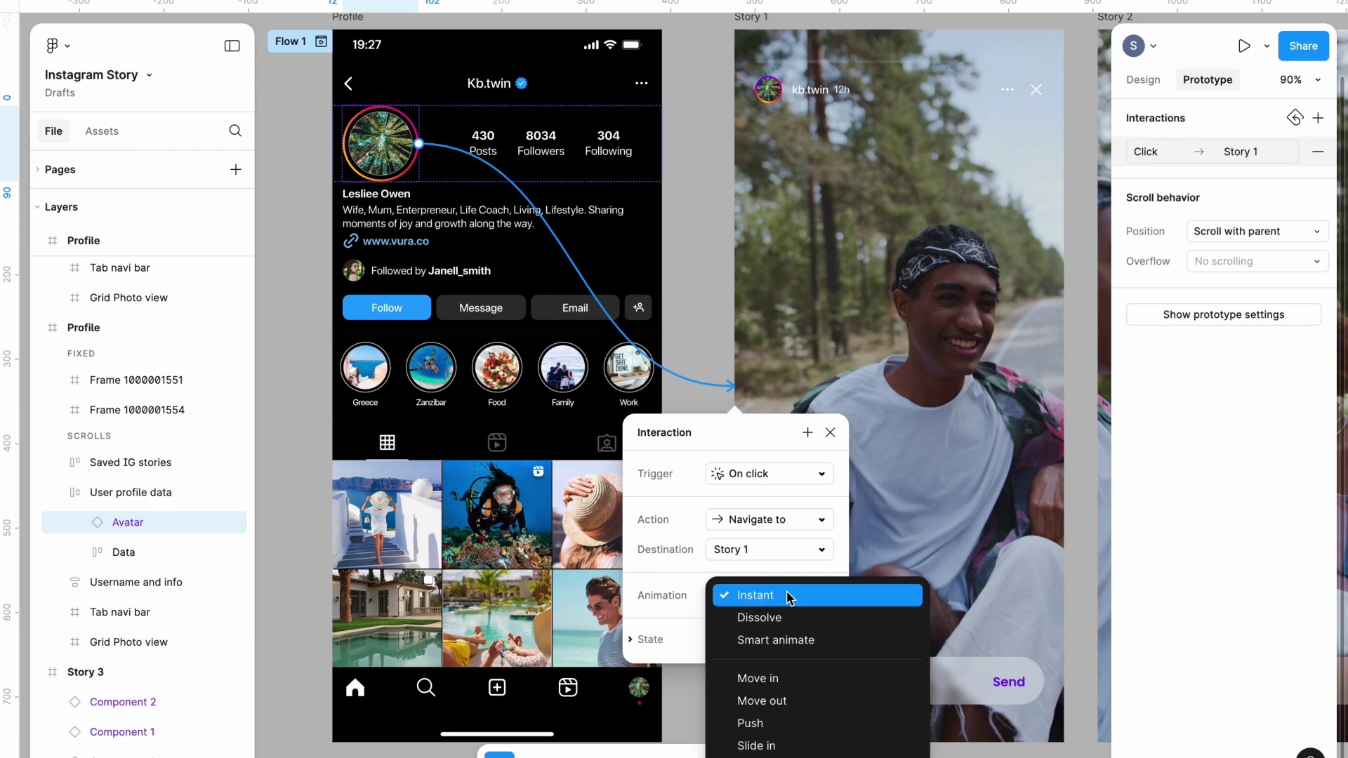
left_click(781, 611)
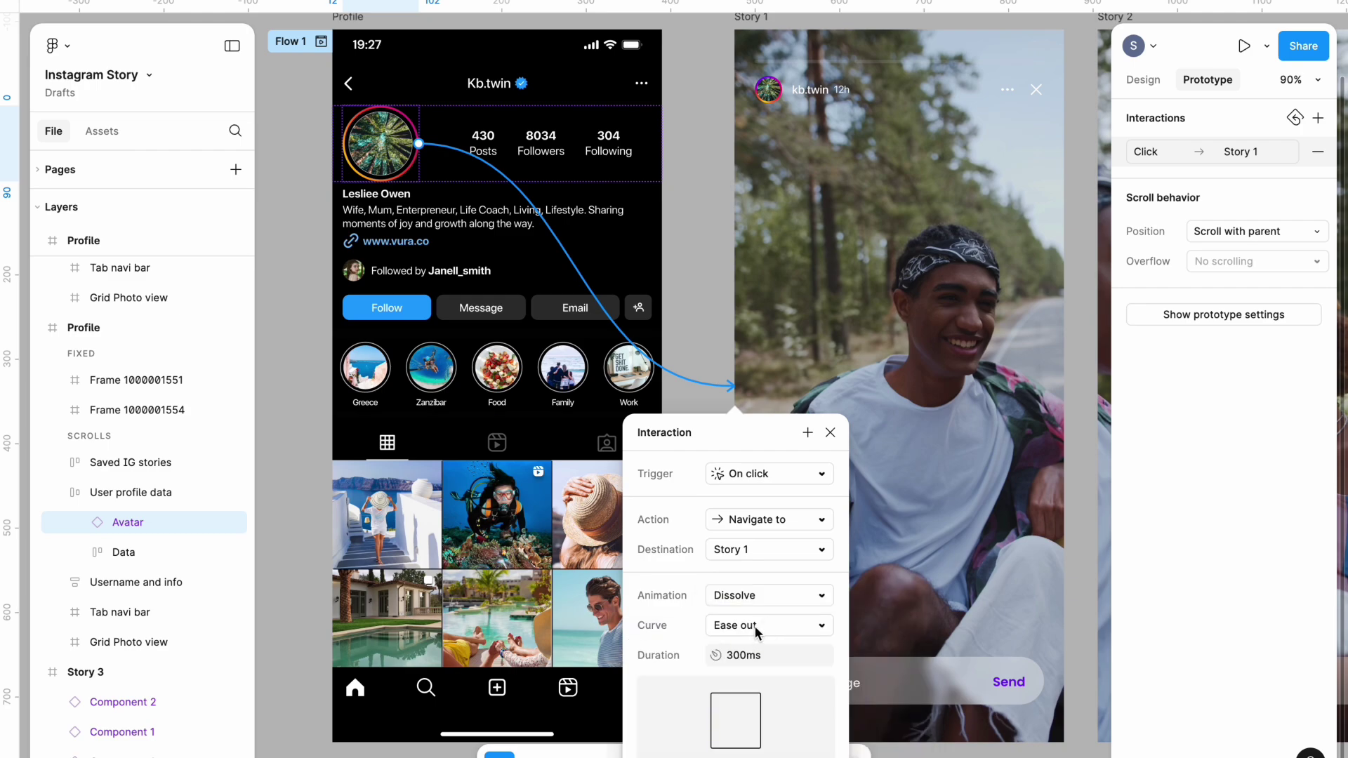
left_click(755, 627)
left_click(779, 643)
Step: Link the Story 1 frame to Story 2 with an After delay trigger of 8000 ms
key("n")
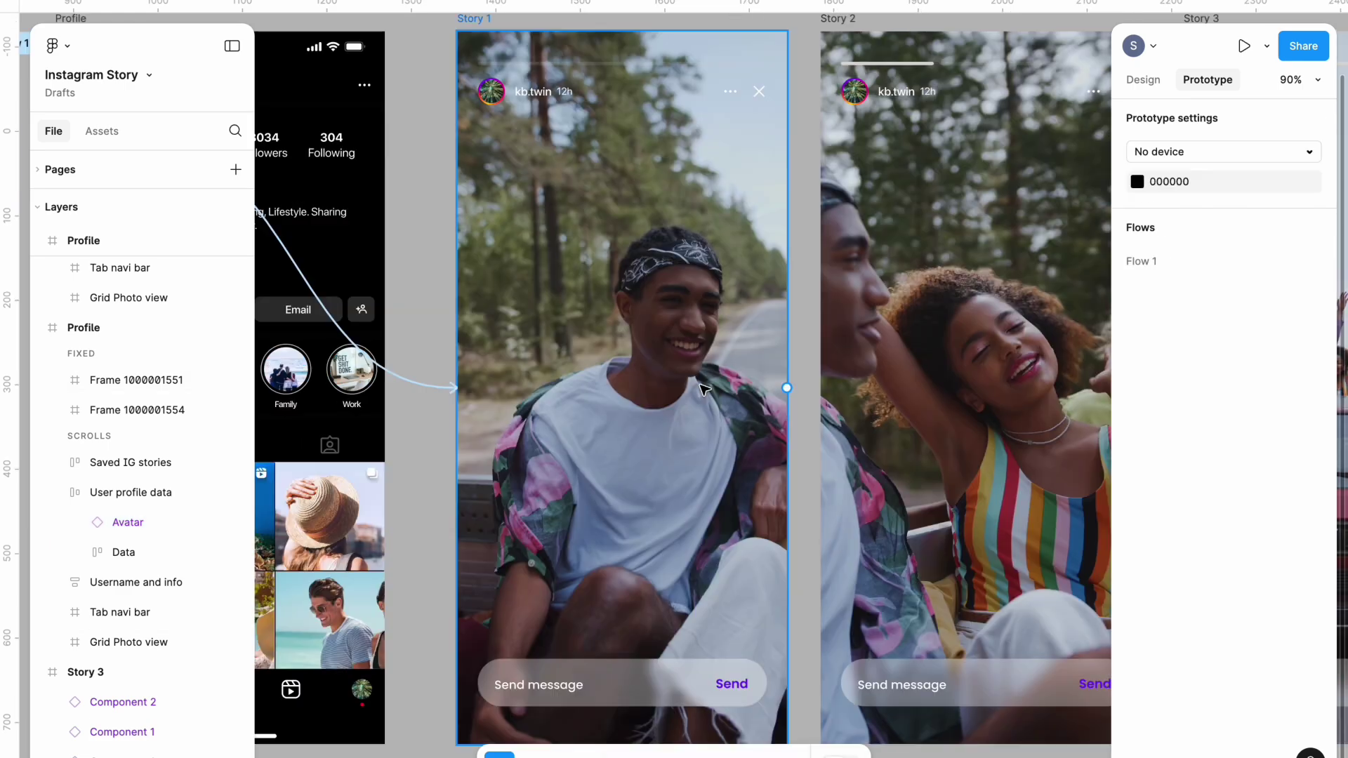
scroll(704, 388, "down", 3)
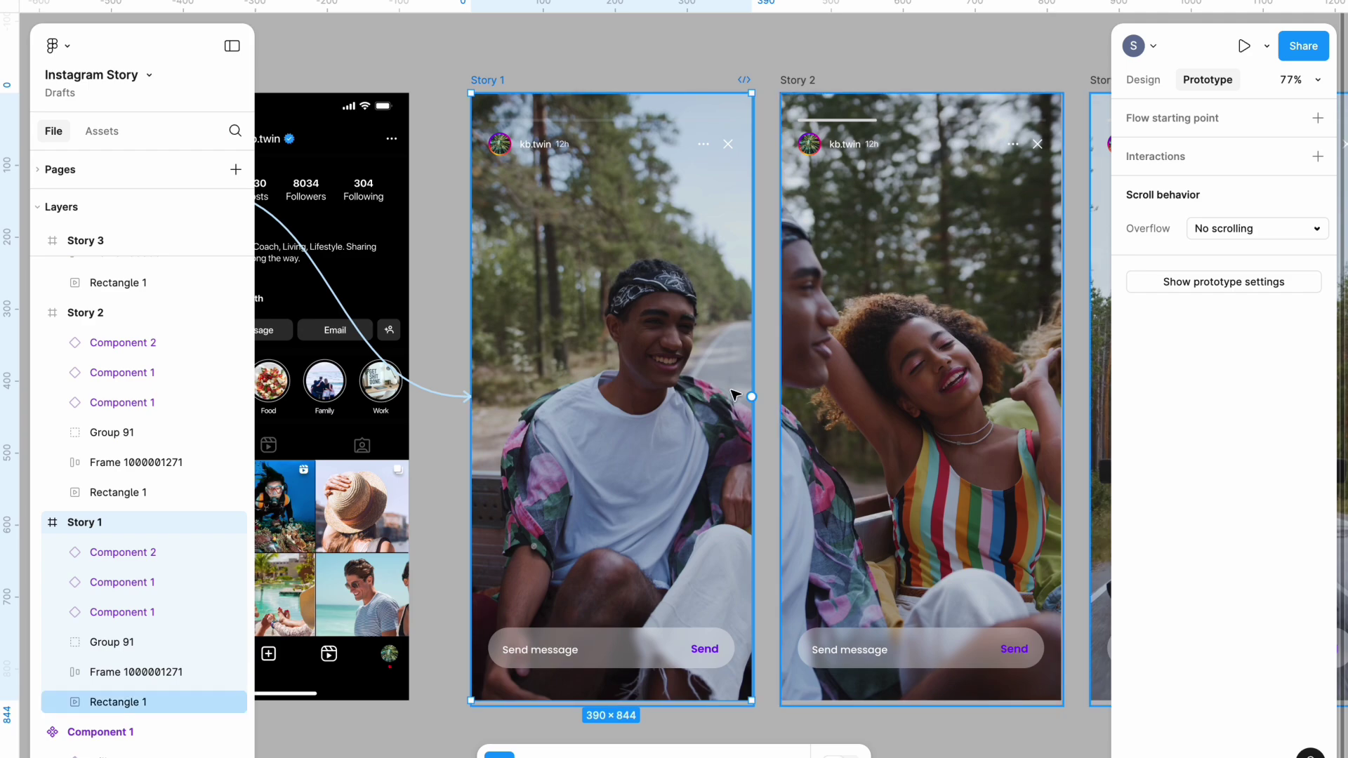
left_click_drag(751, 397, 801, 403)
left_click(793, 486)
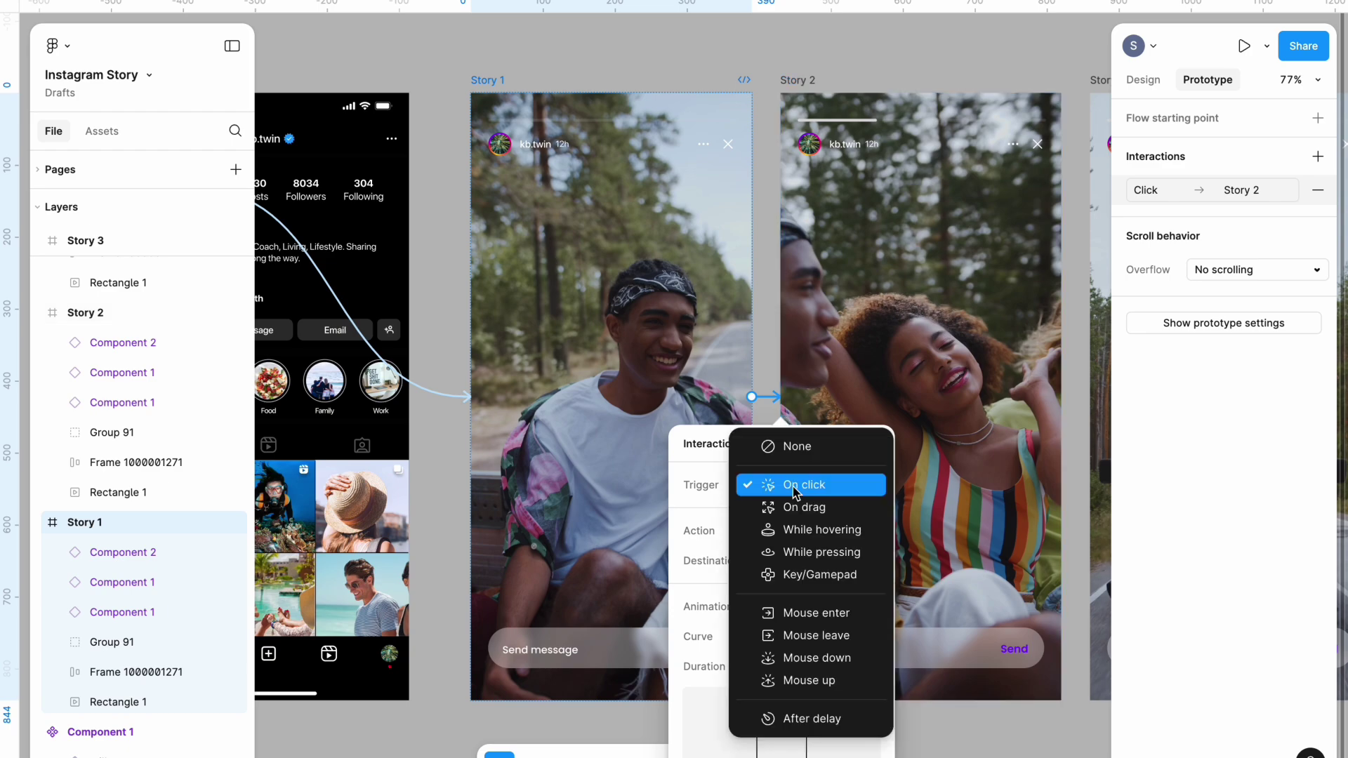
left_click(793, 718)
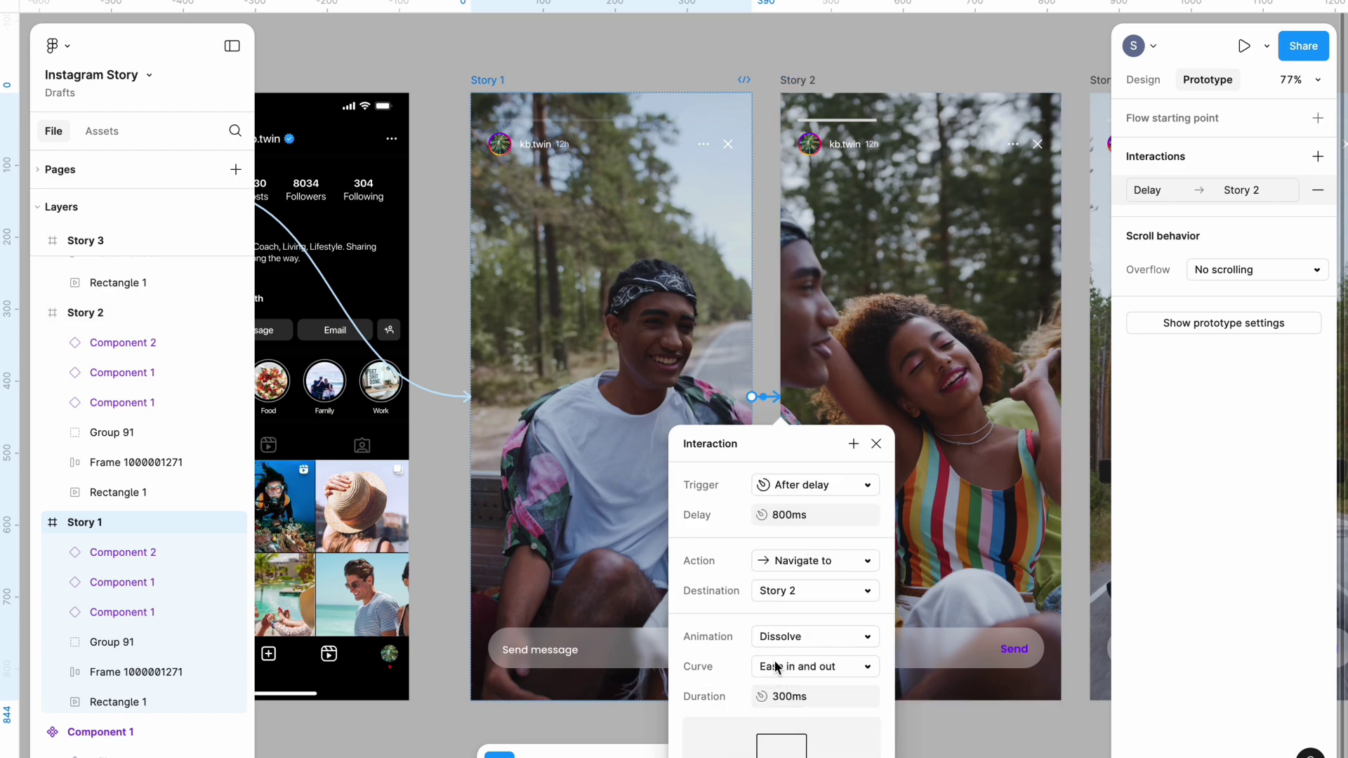
left_click(791, 515)
type("0")
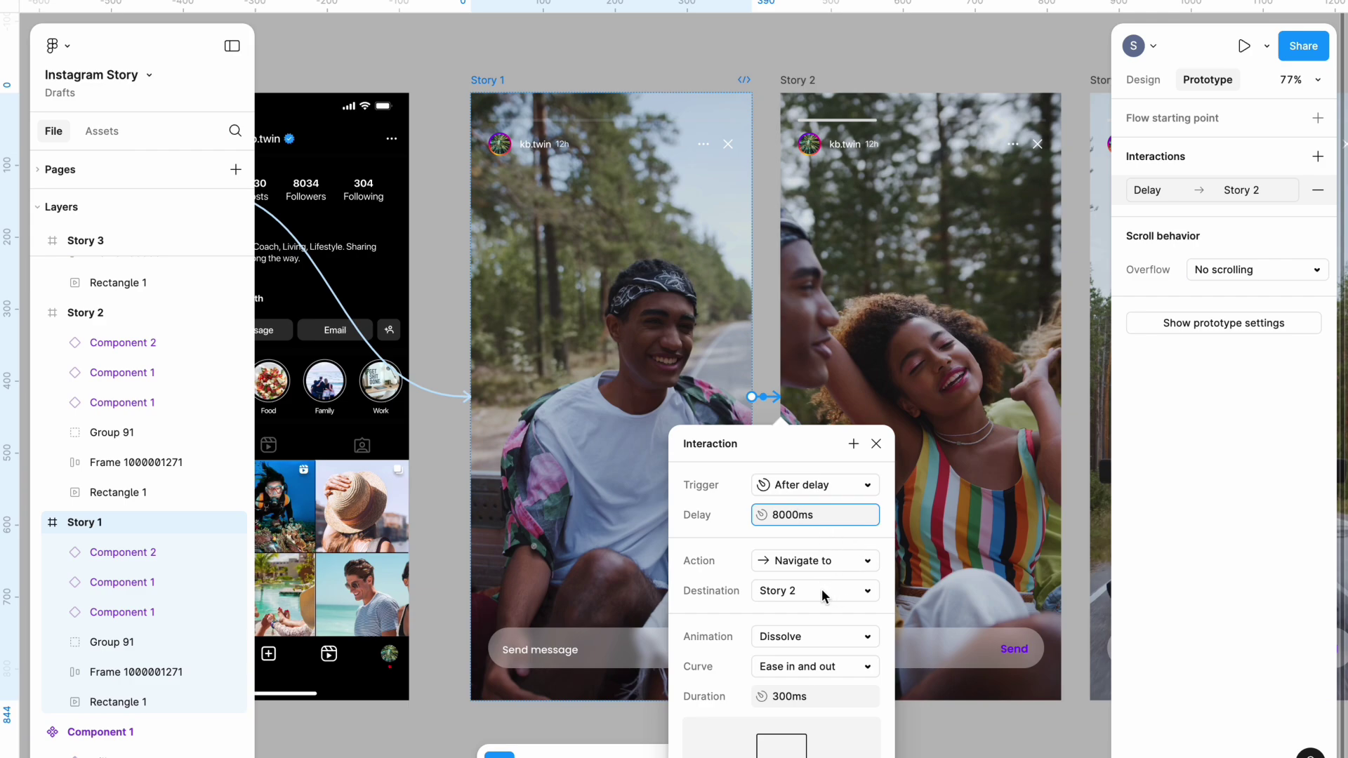
Step: Change the animation of the Story 1 to Story 2 interaction to Smart animate
left_click(814, 641)
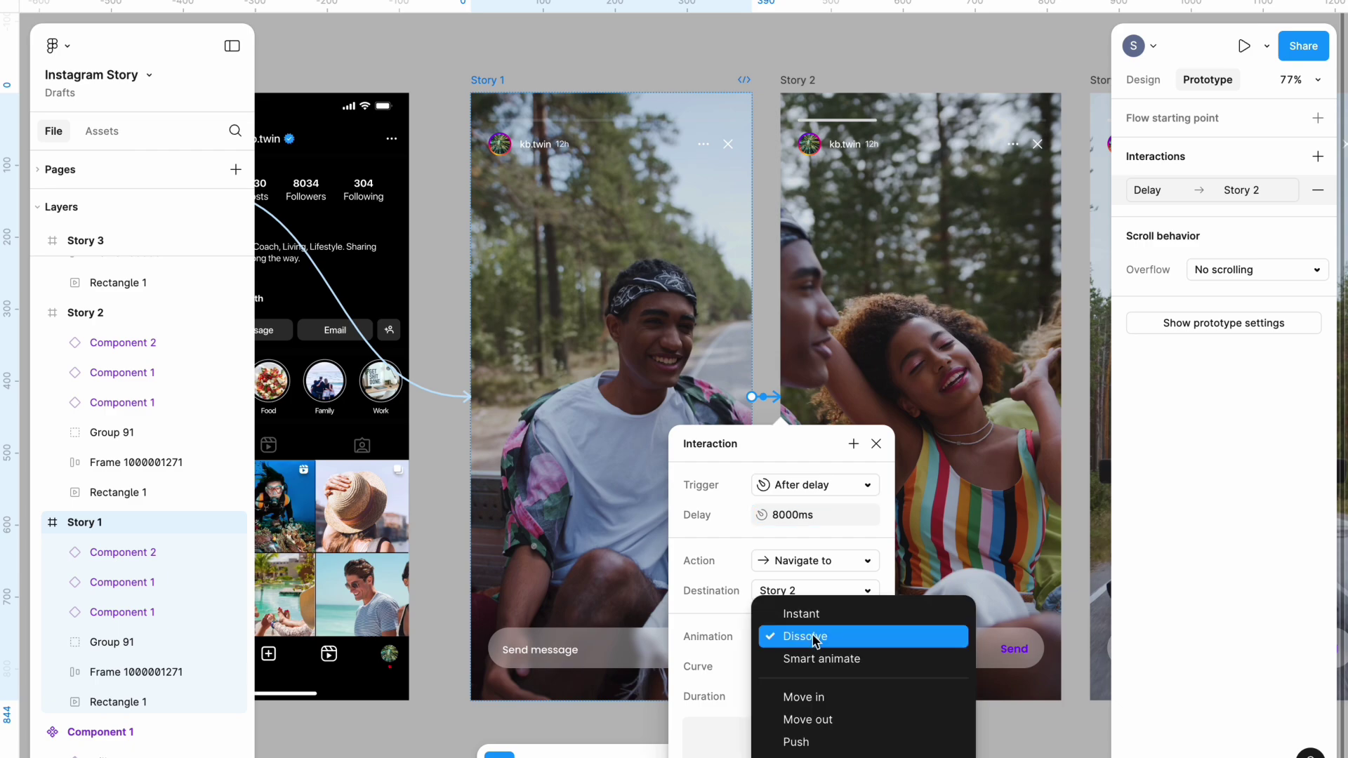
left_click(816, 660)
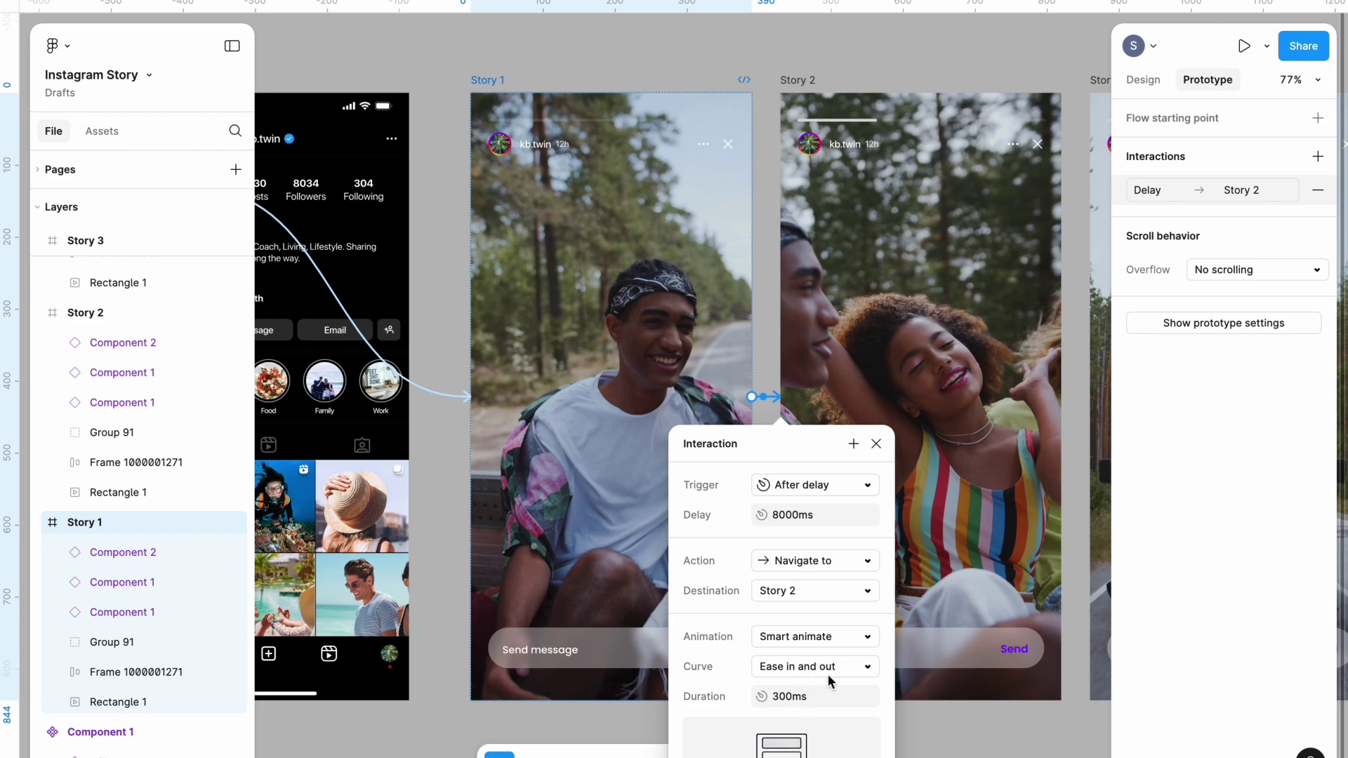
left_click(902, 724)
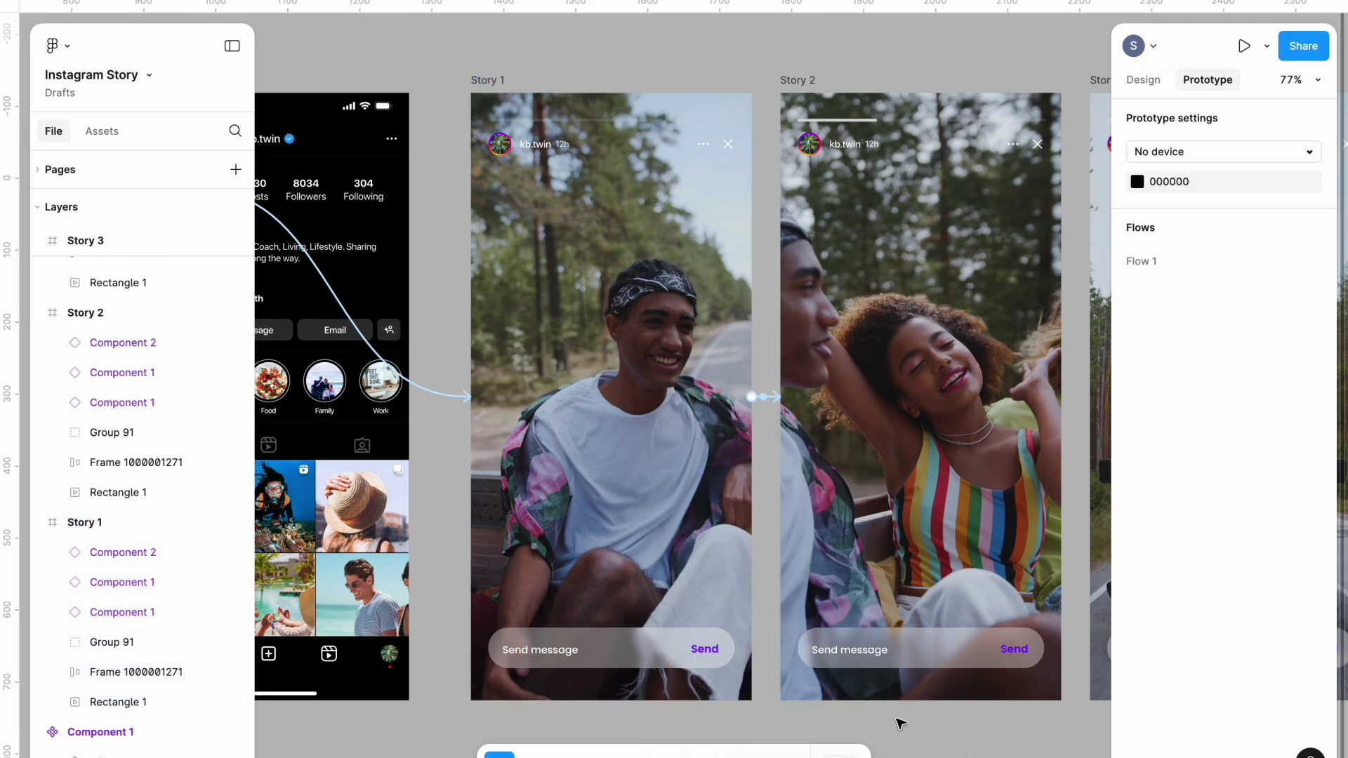
Step: Link the Story 2 frame to Story 3 with an After delay trigger of 8000 ms
scroll(747, 90, "right", 3)
left_click(747, 90)
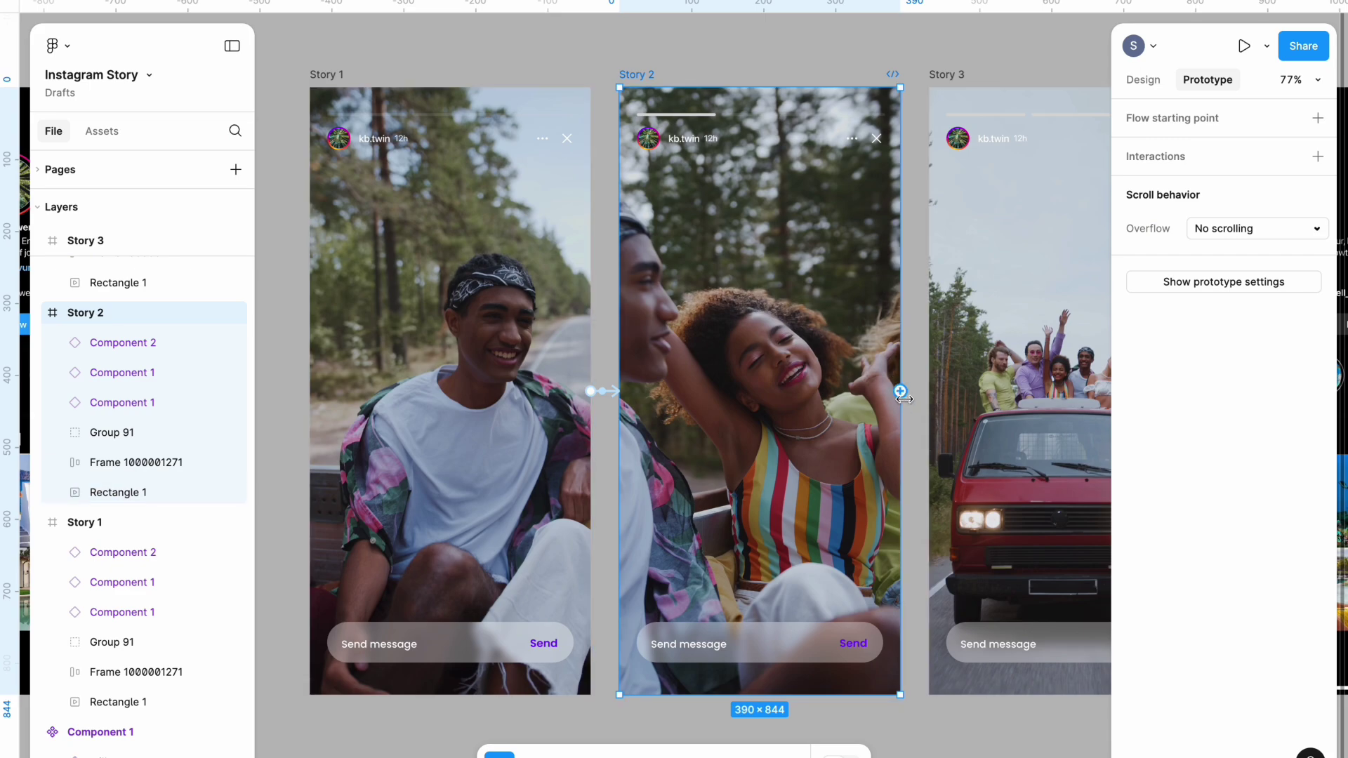
left_click_drag(899, 391, 944, 393)
scroll(878, 421, "right", 5)
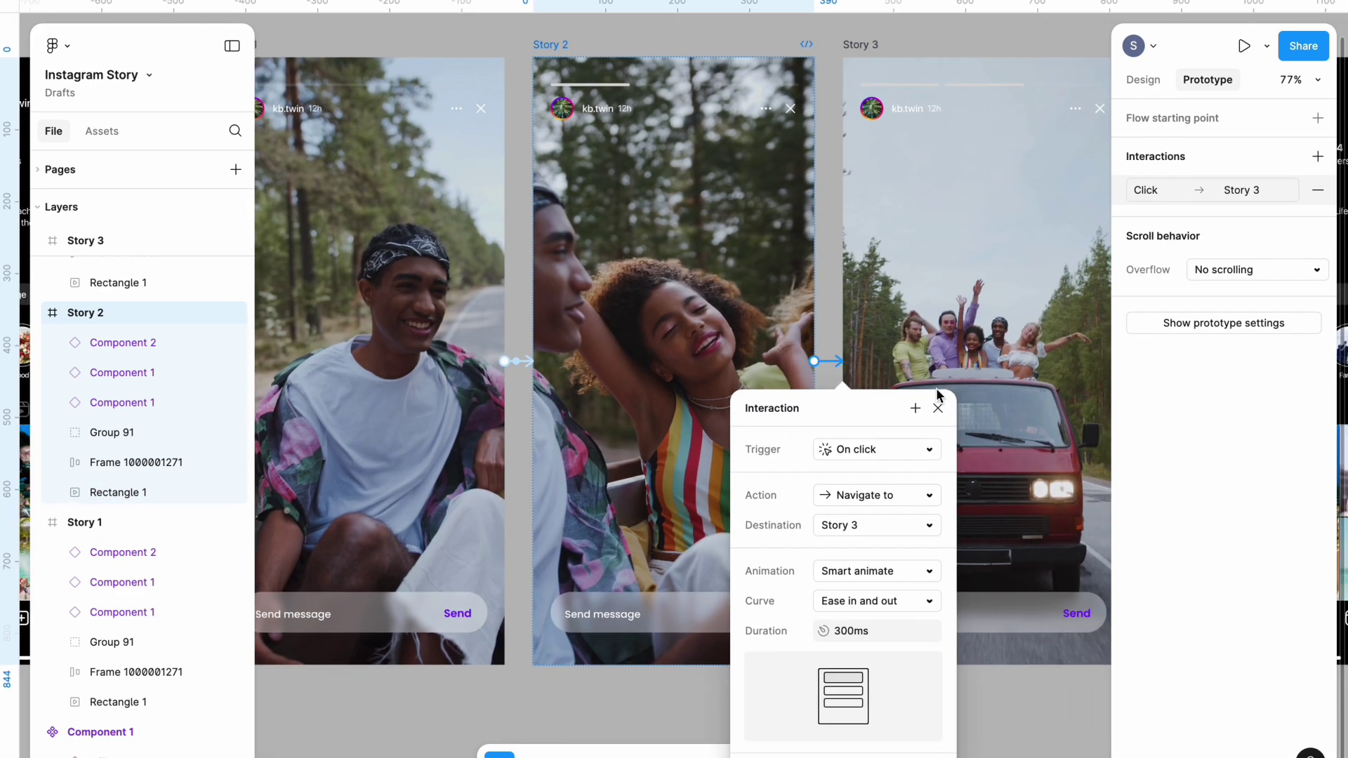
left_click(816, 444)
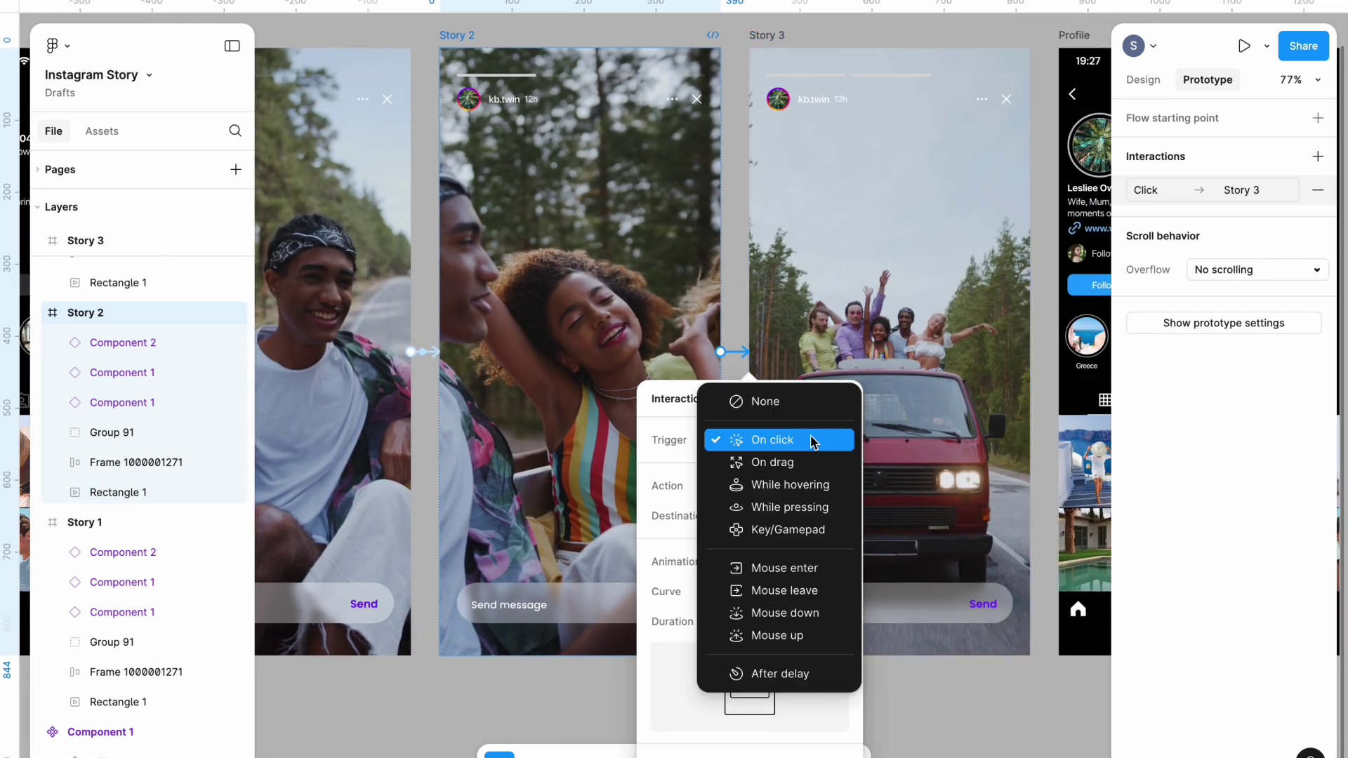
left_click(781, 675)
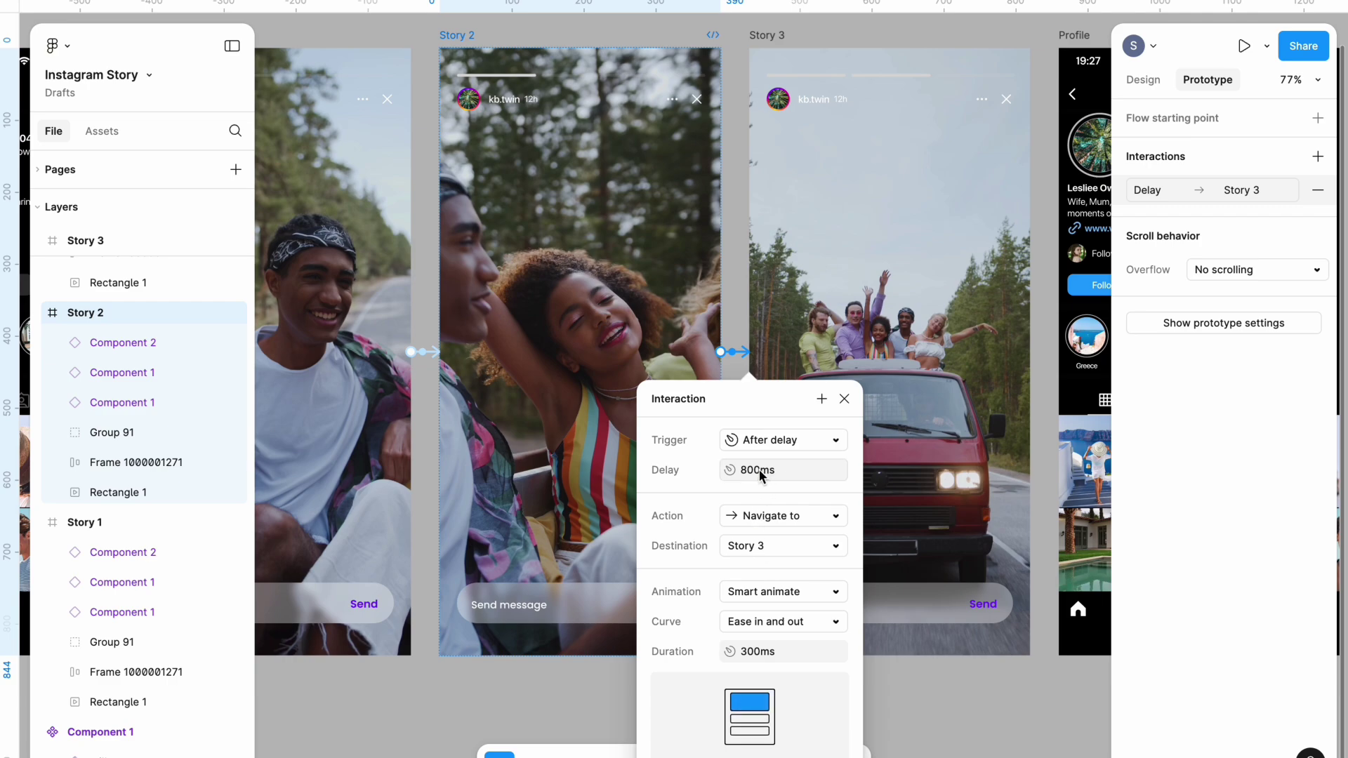
left_click(758, 469)
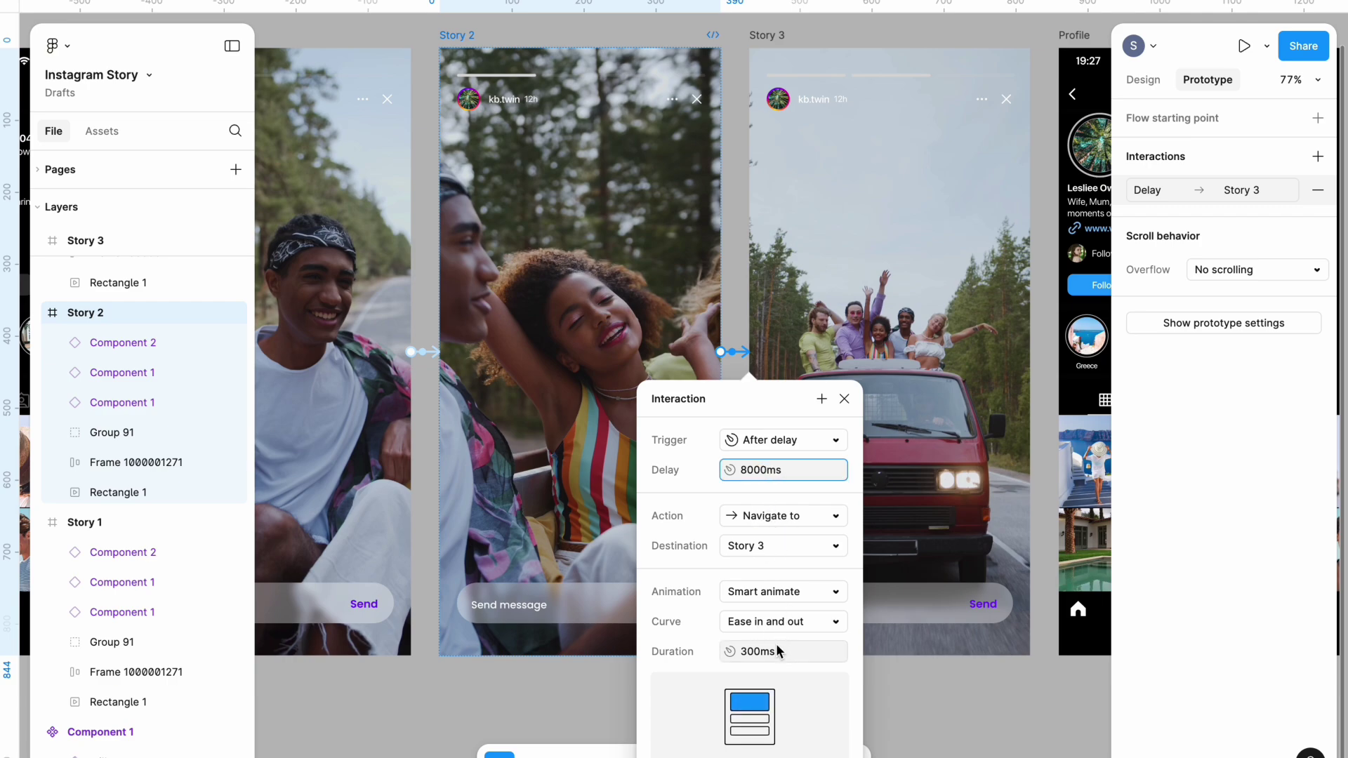
Step: Link the close icons of Story 1, Story 2 and Story 3 to the final Profile frame with an On click trigger and Smart animate
left_click(387, 99)
scroll(387, 99, "up", 3)
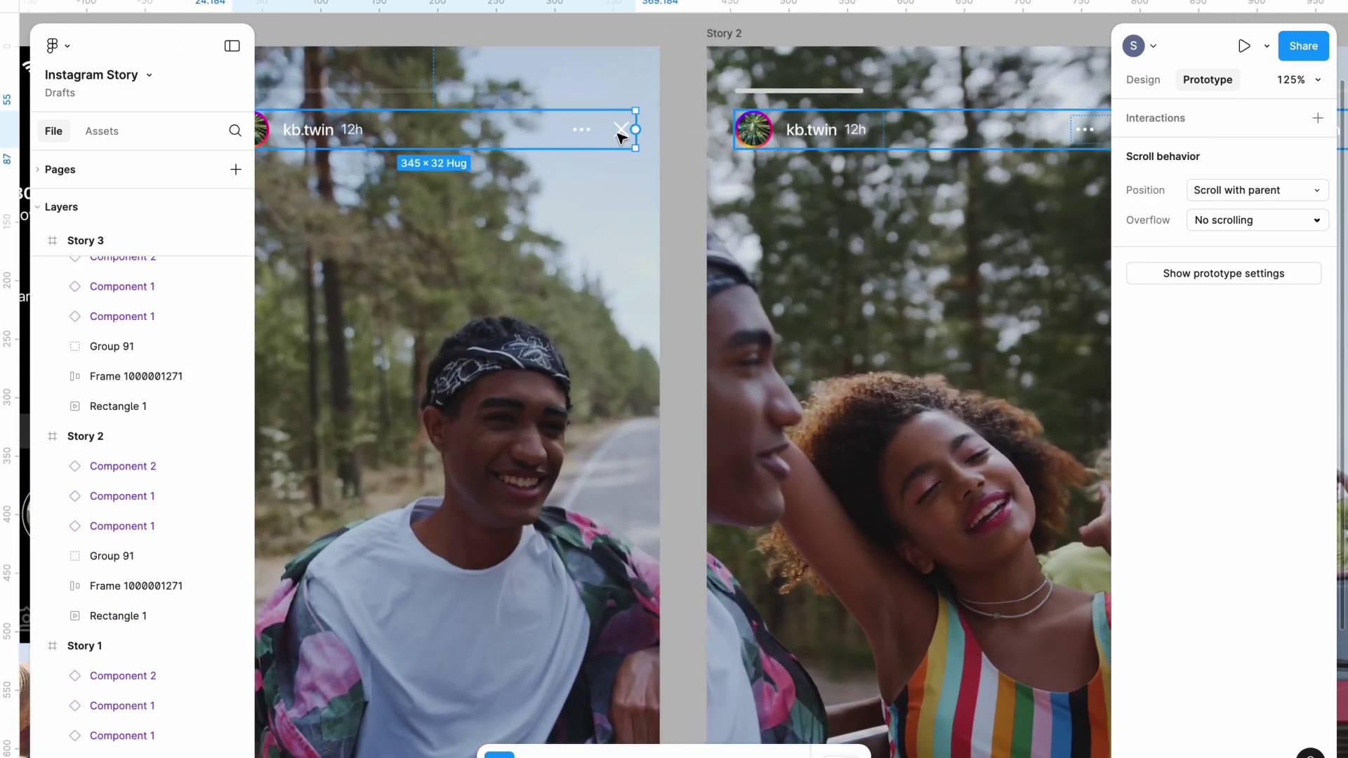
double_click(386, 99)
double_click(387, 99)
scroll(620, 133, "down", 5)
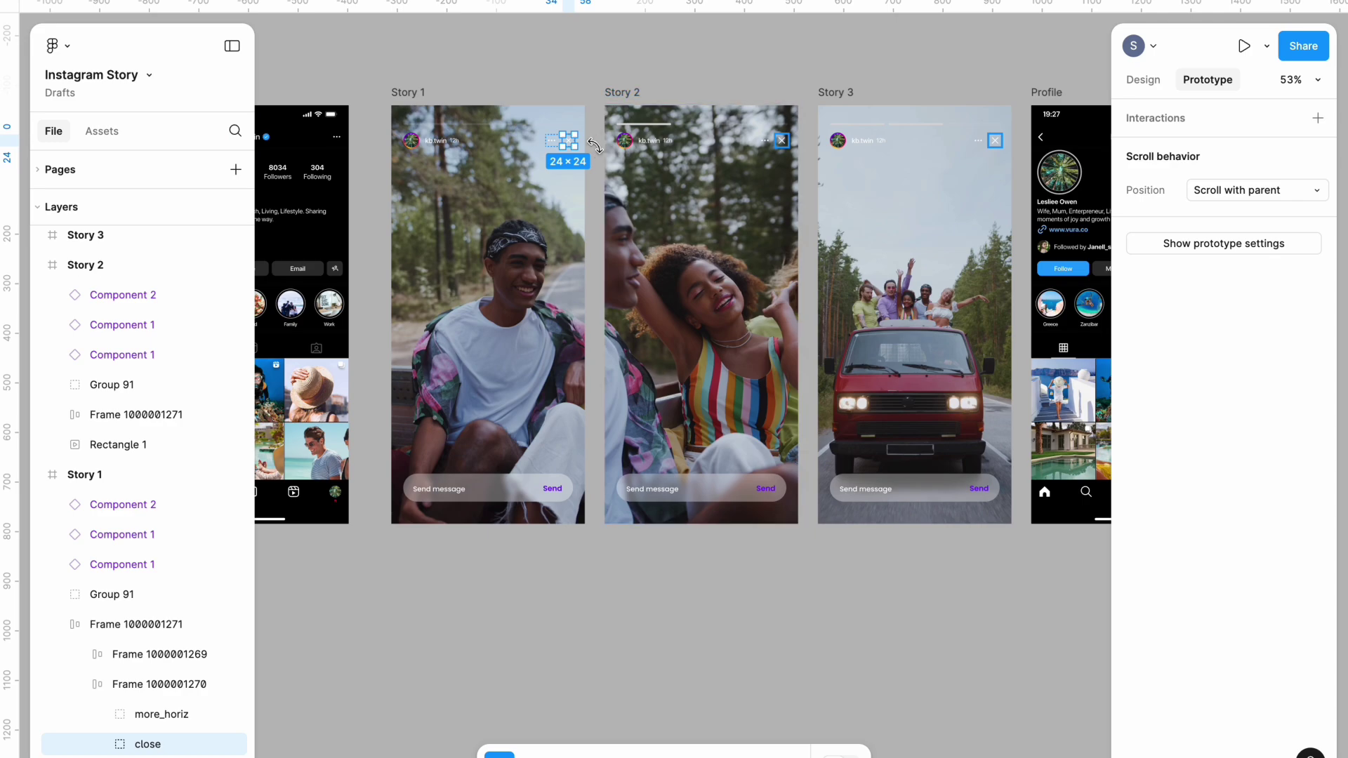
left_click(784, 141, "shift")
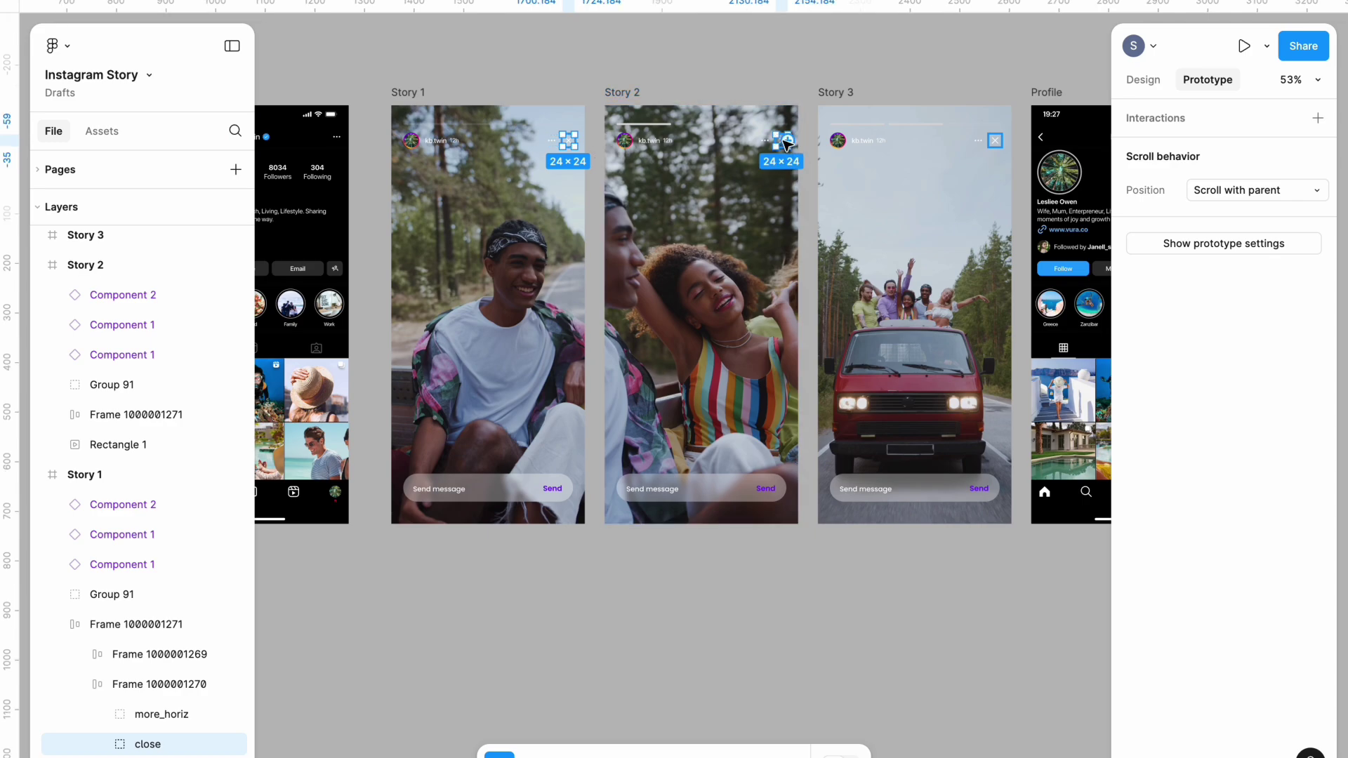
left_click(996, 140, "shift")
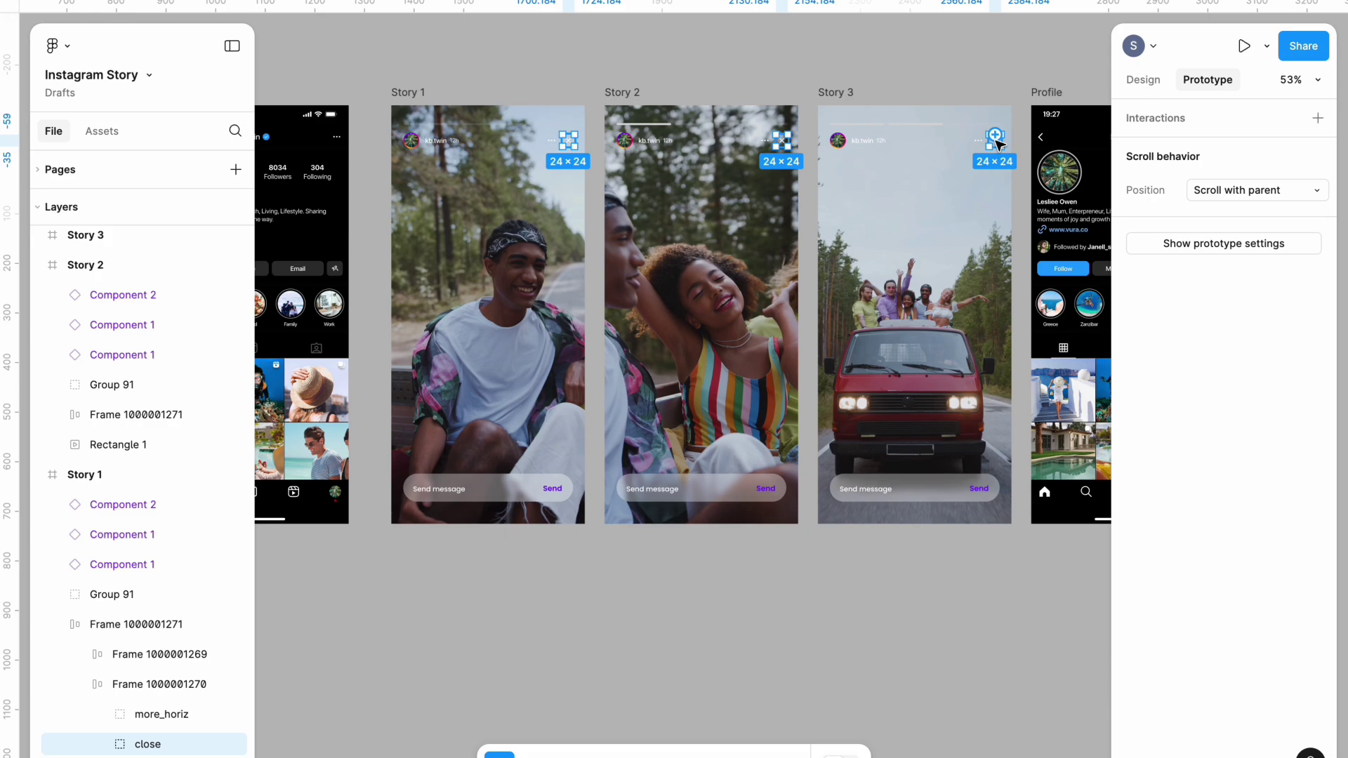
scroll(999, 144, "right", 2)
scroll(998, 144, "up", 1)
left_click_drag(949, 160, 1004, 235)
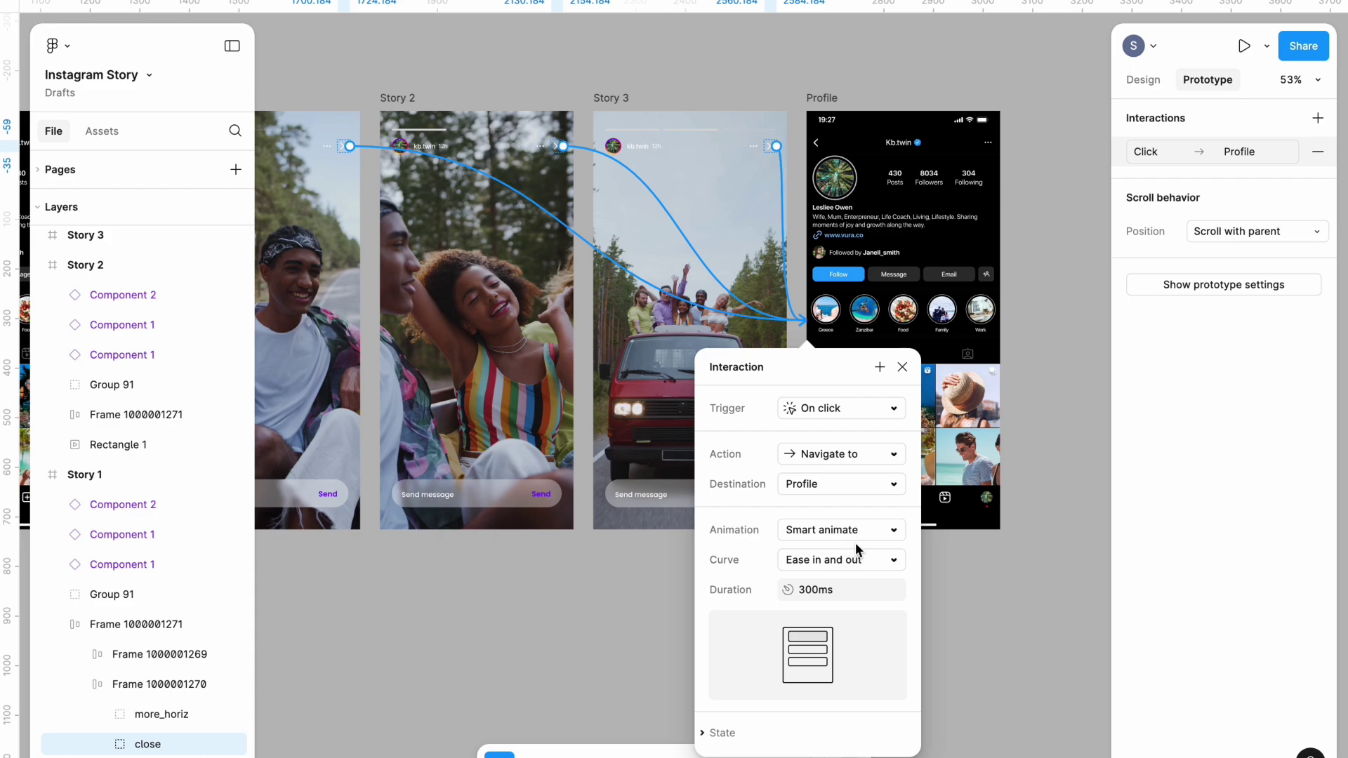
left_click(949, 604)
key("shift+1")
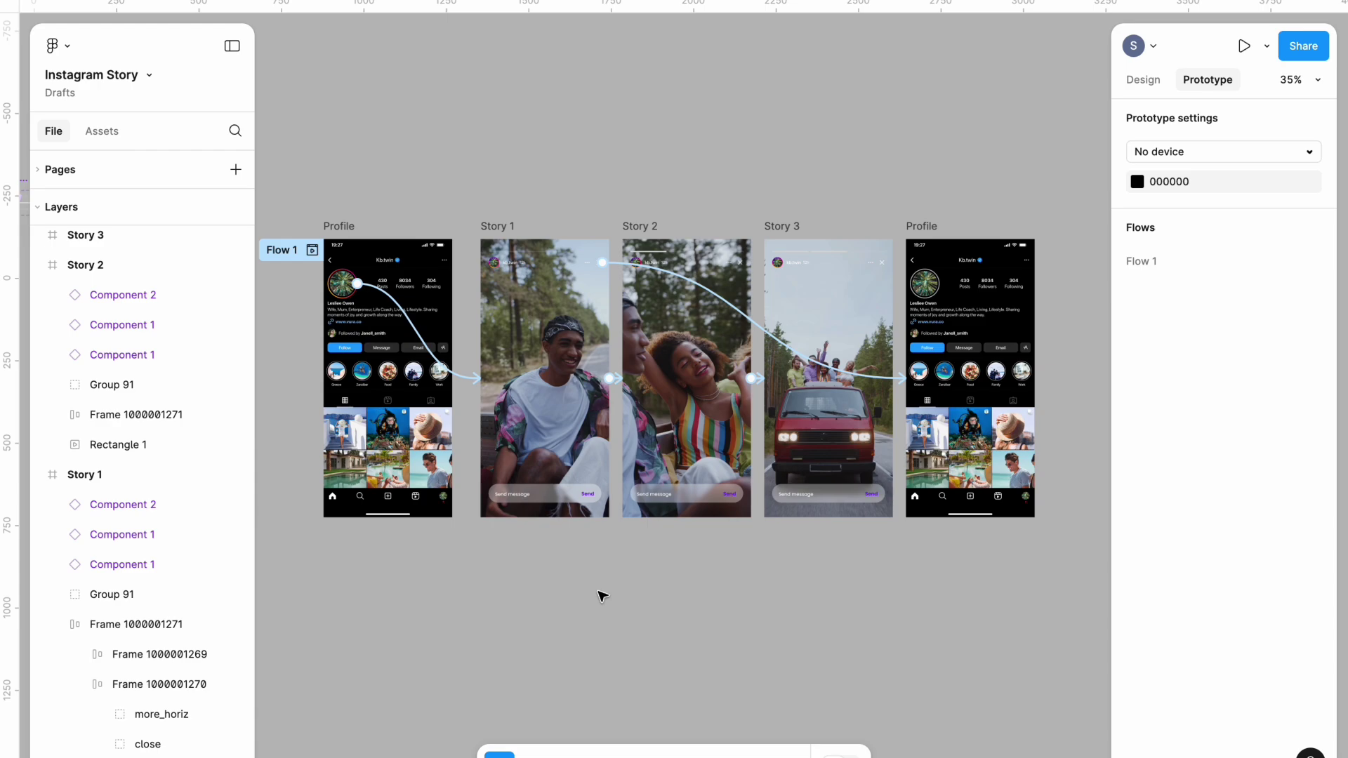
Step: Present the prototype to check how the story flow plays
left_click(1244, 45)
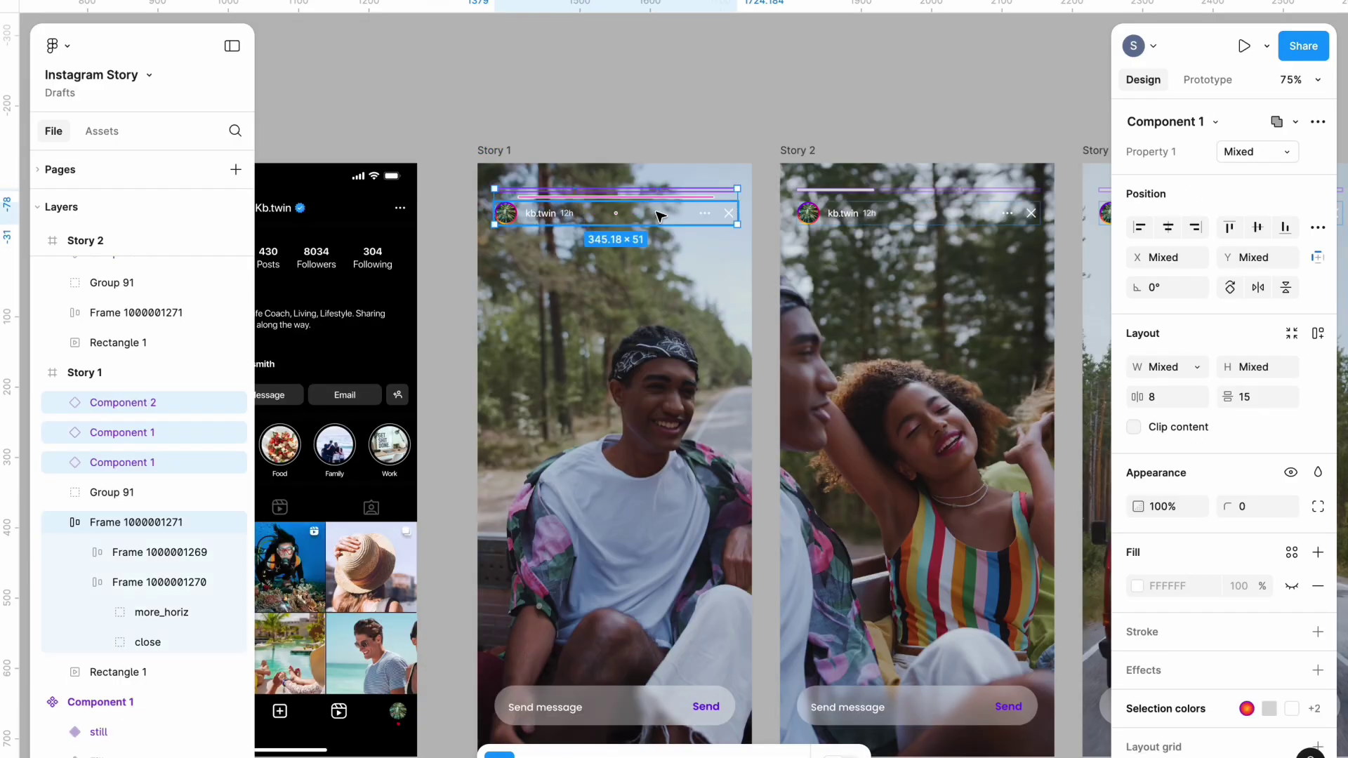
Step: Move the progress bars and account header row down slightly in Story 1, Story 2 and Story 3 together
scroll(664, 215, "down", 3)
left_click(716, 190, "shift")
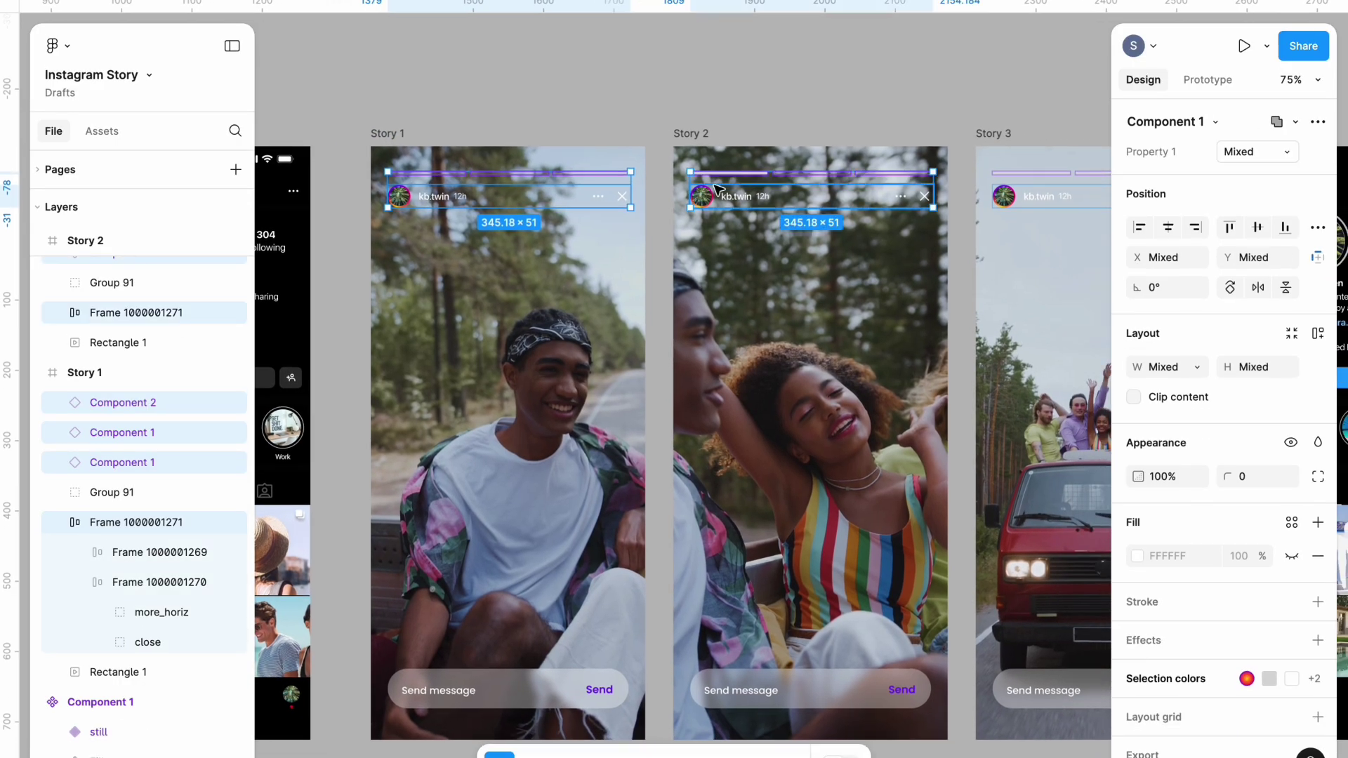
scroll(842, 196, "right", 2)
left_click(983, 199, "shift")
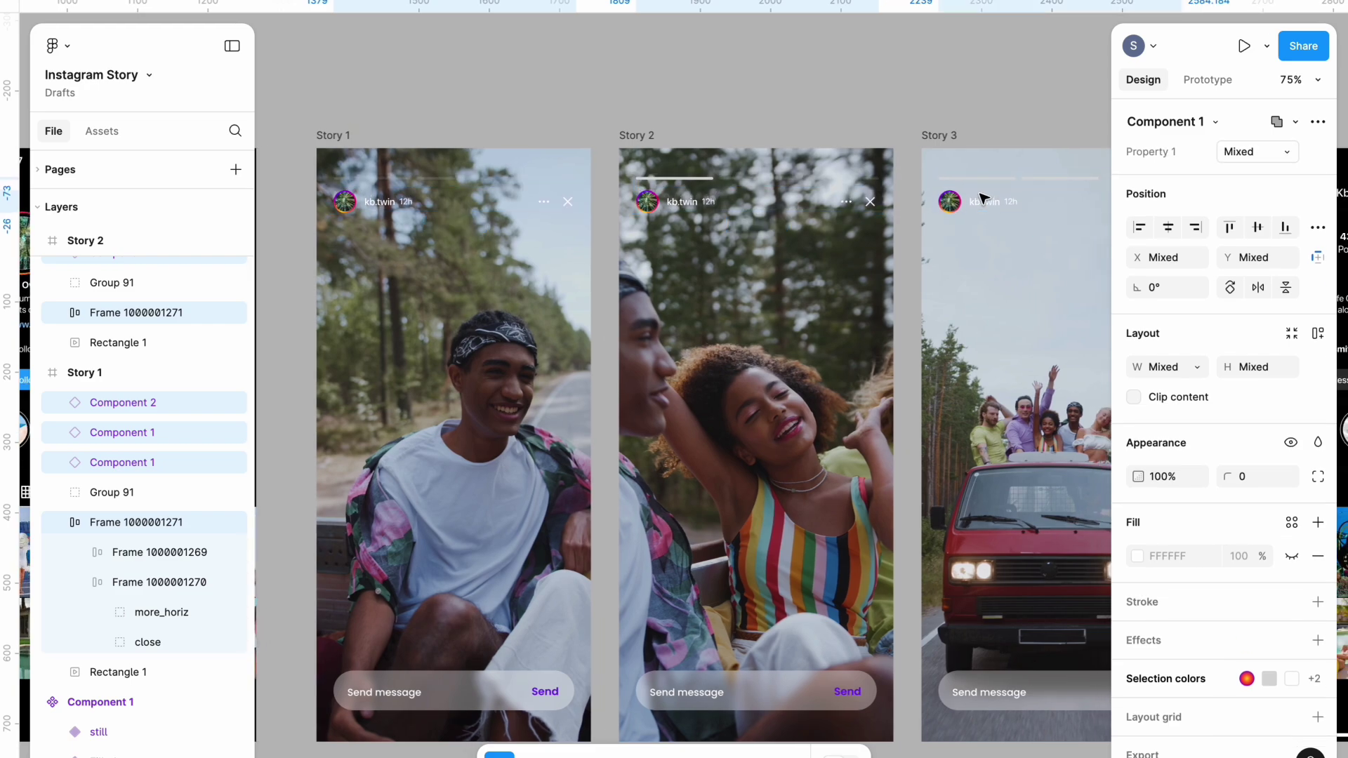
scroll(983, 199, "down", 3)
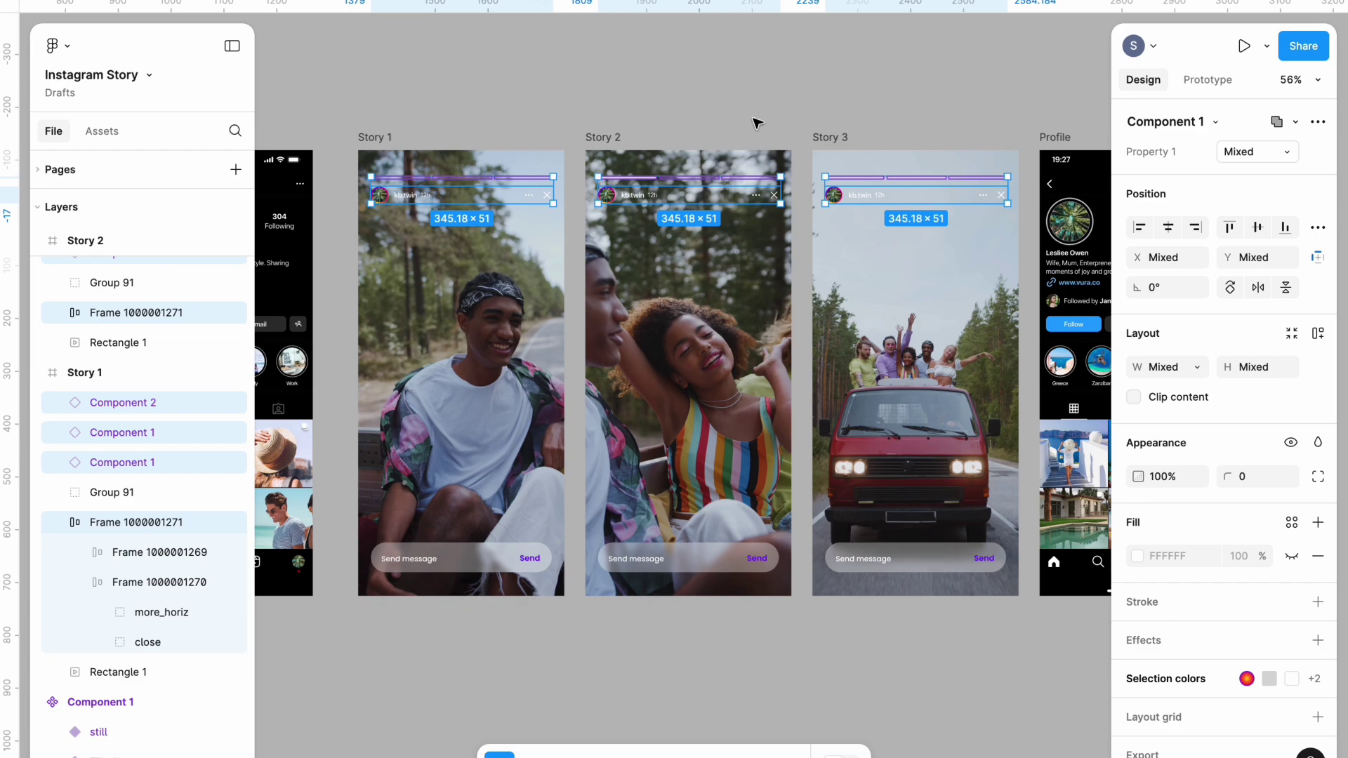
left_click(779, 120)
scroll(779, 119, "down", 3)
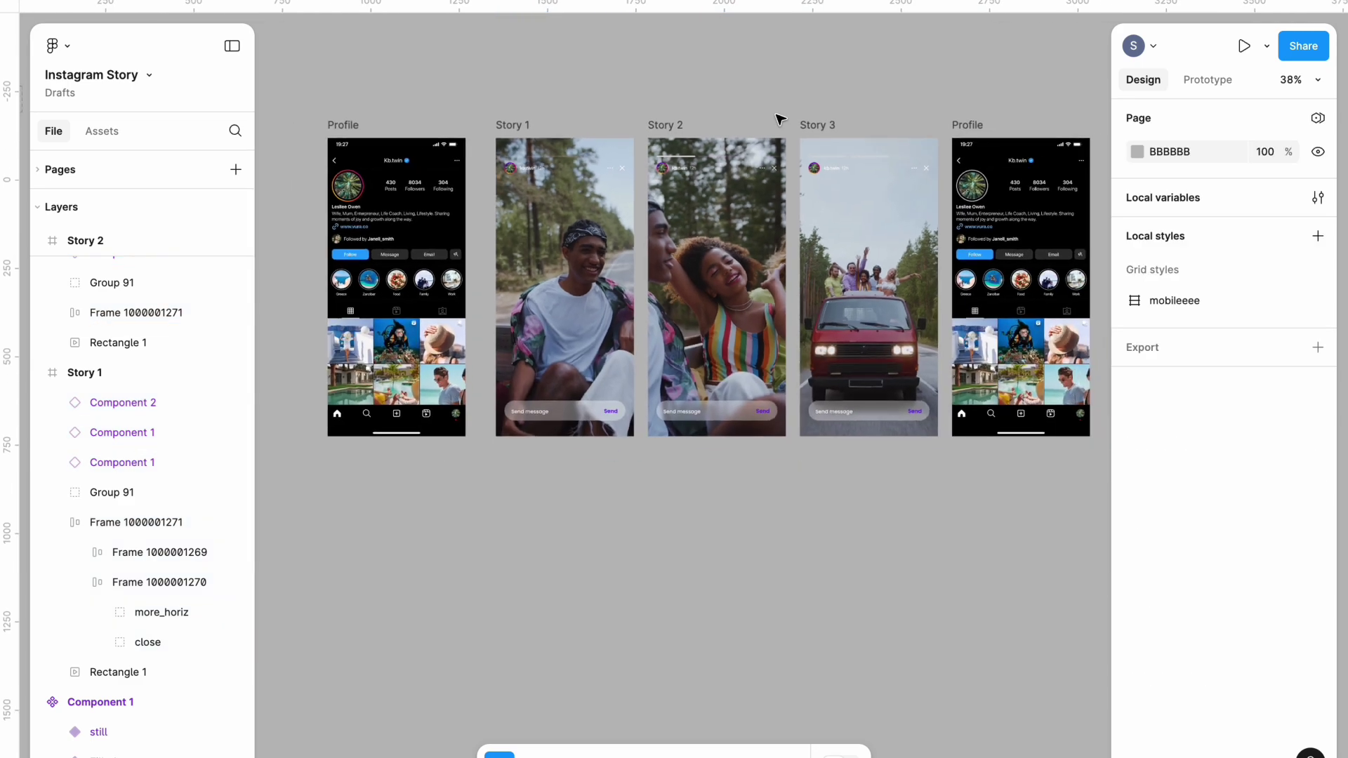
Step: Present the prototype from the first Profile frame and close Story 3 with its close icon to return to the profile
key("Tab")
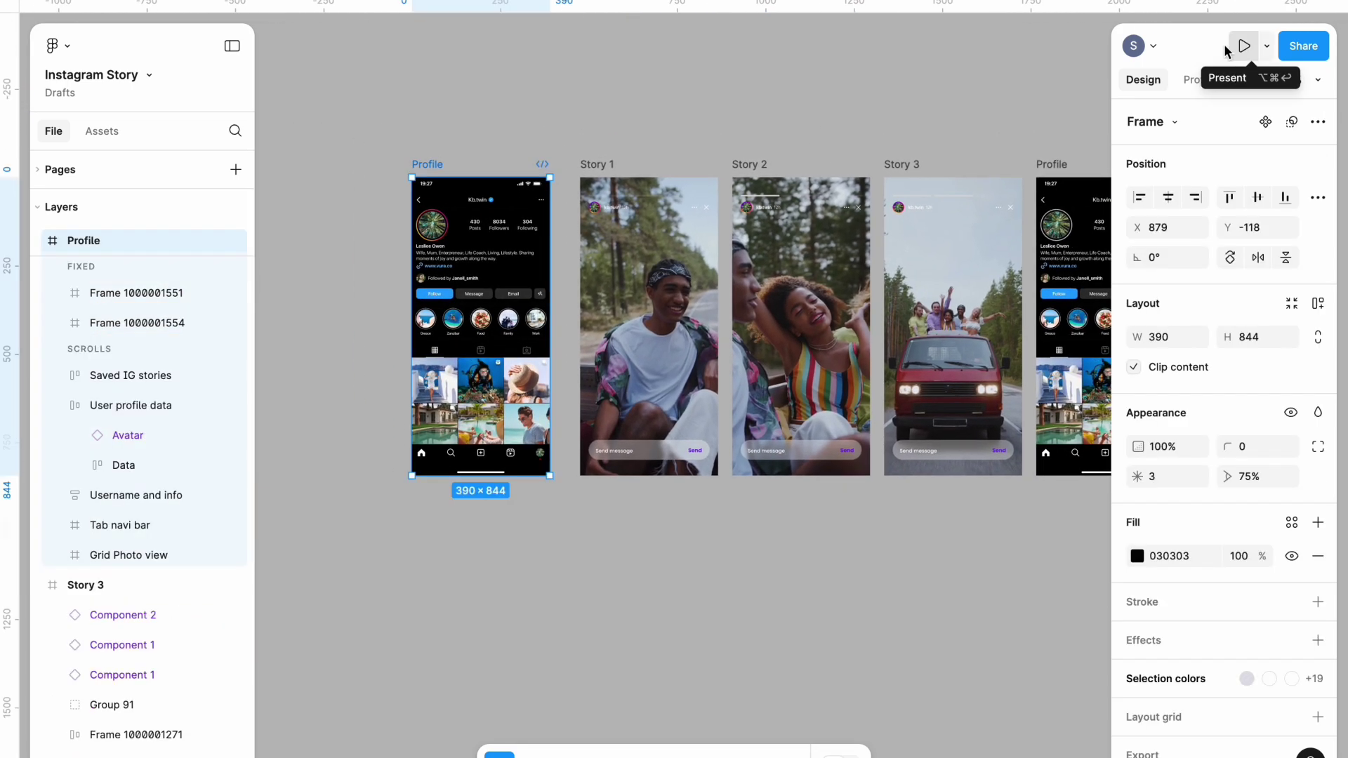
left_click(1263, 47)
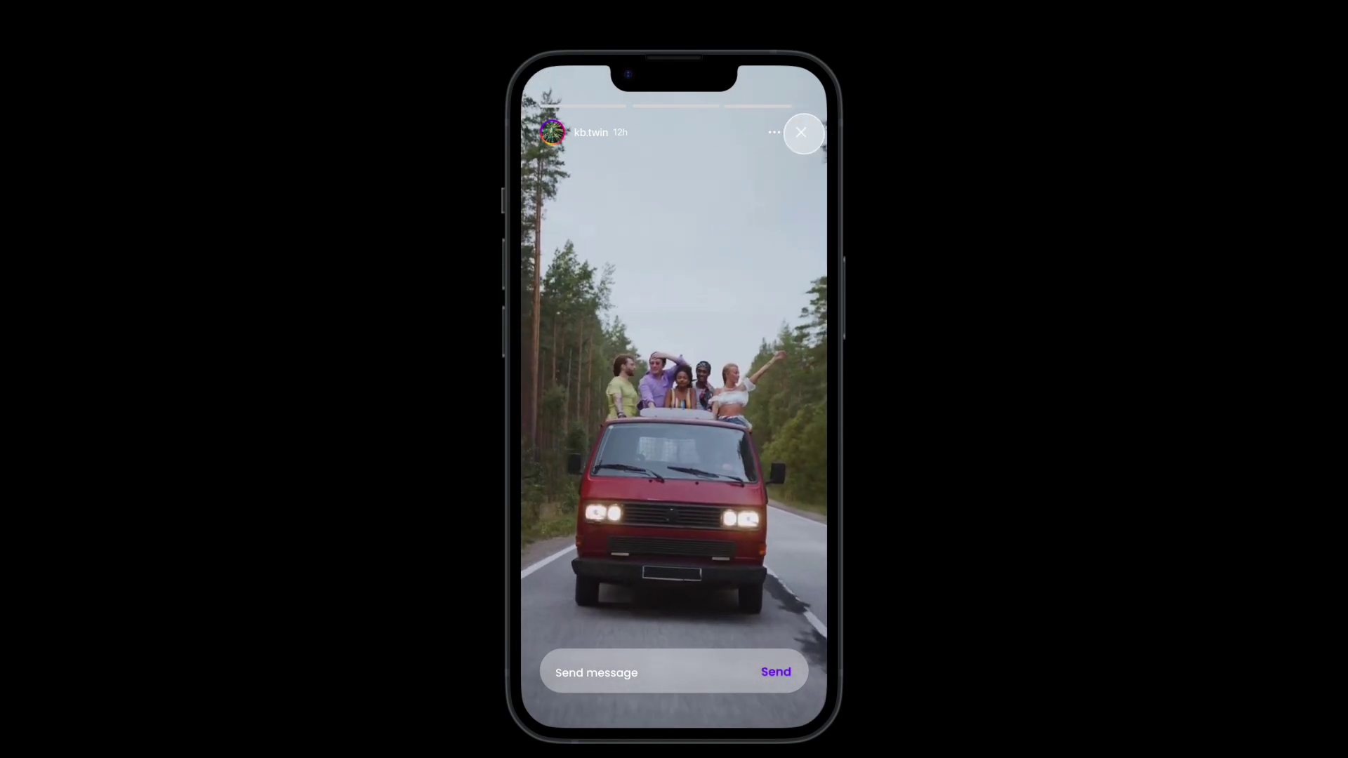
left_click(801, 132)
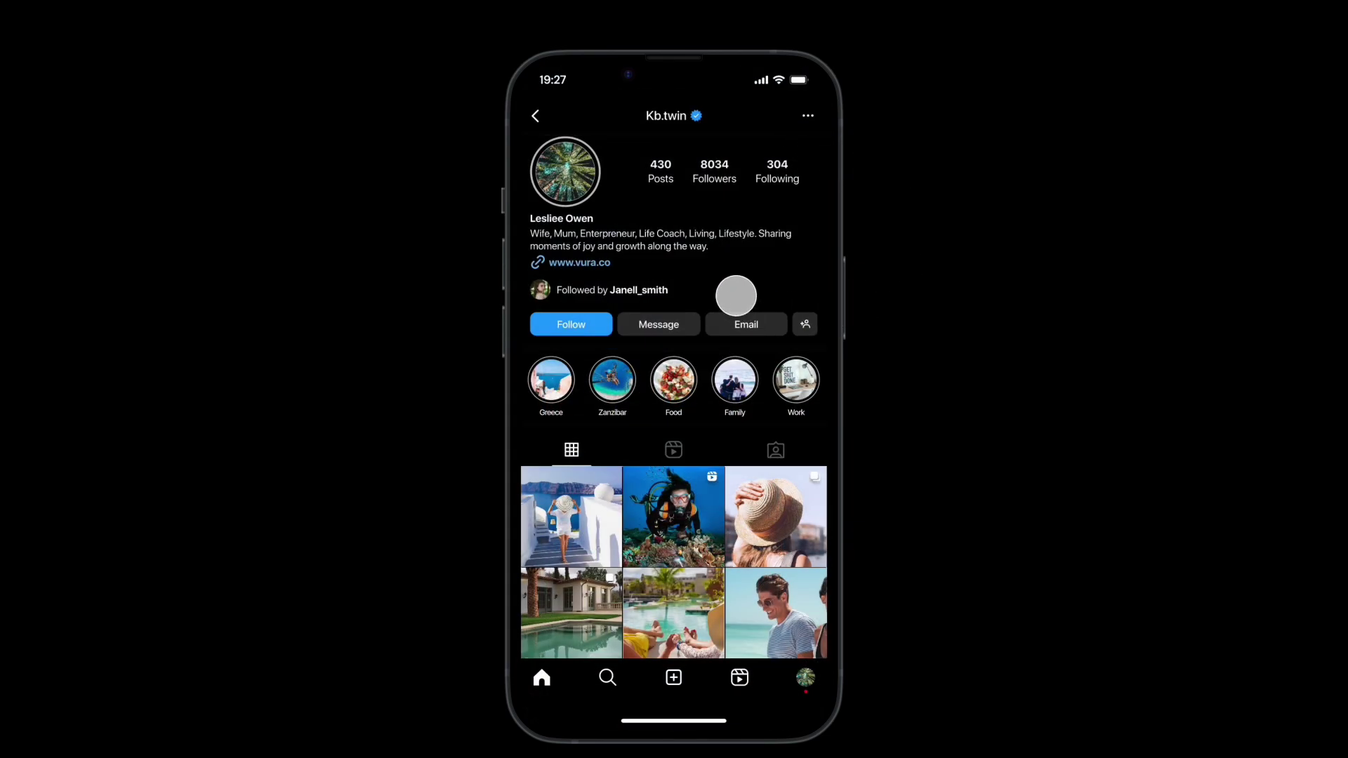